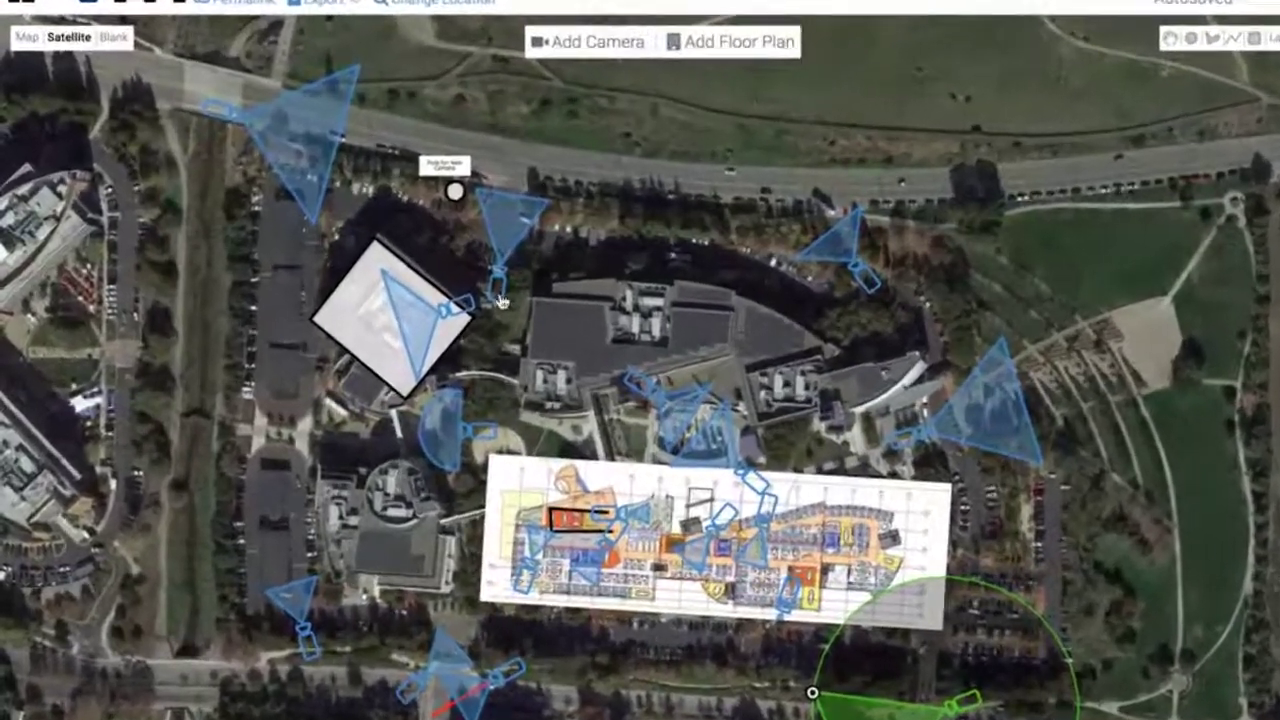
Inspect the settings of three sample campus cameras, including the 180° camera near the building
left_click(371, 285)
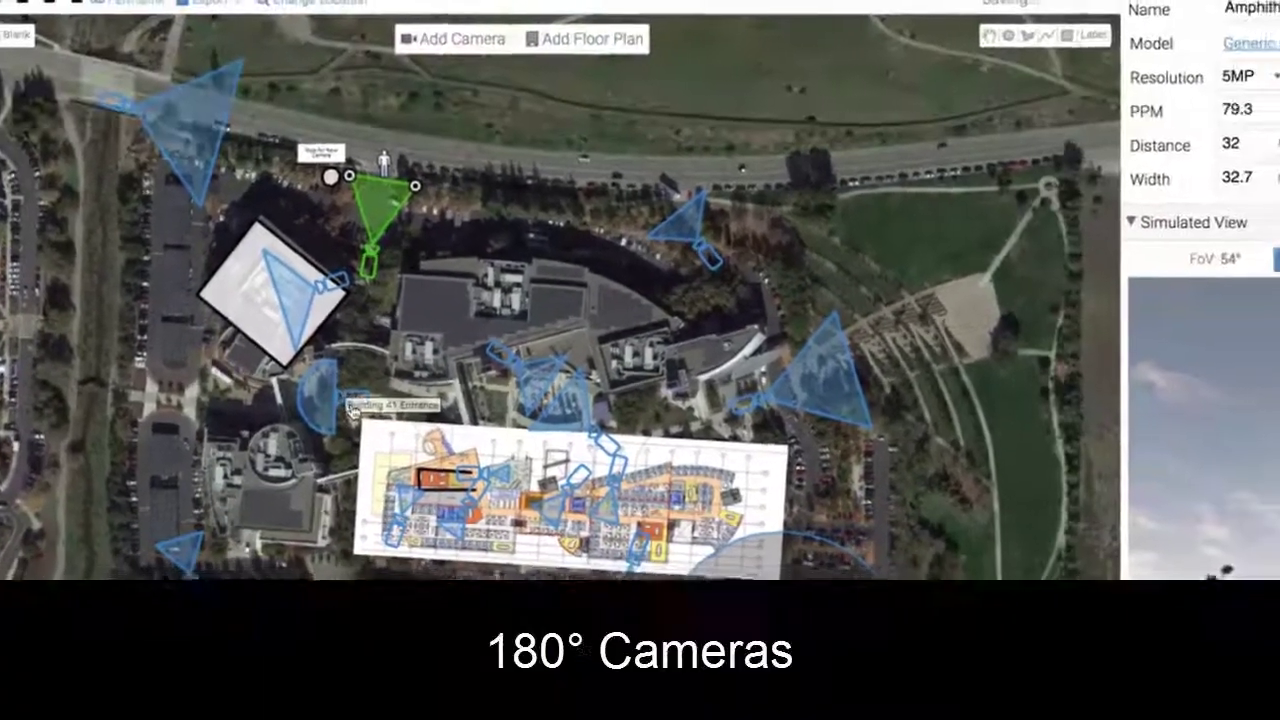
left_click(545, 448)
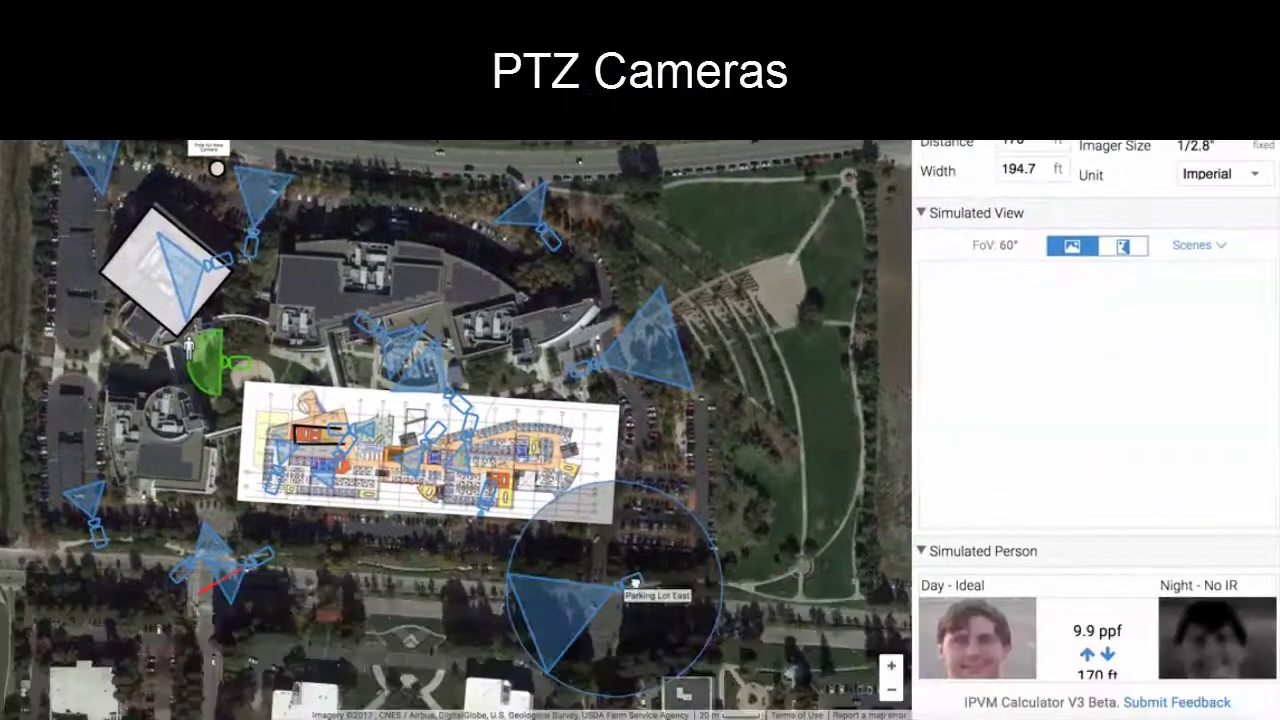
left_click(581, 368)
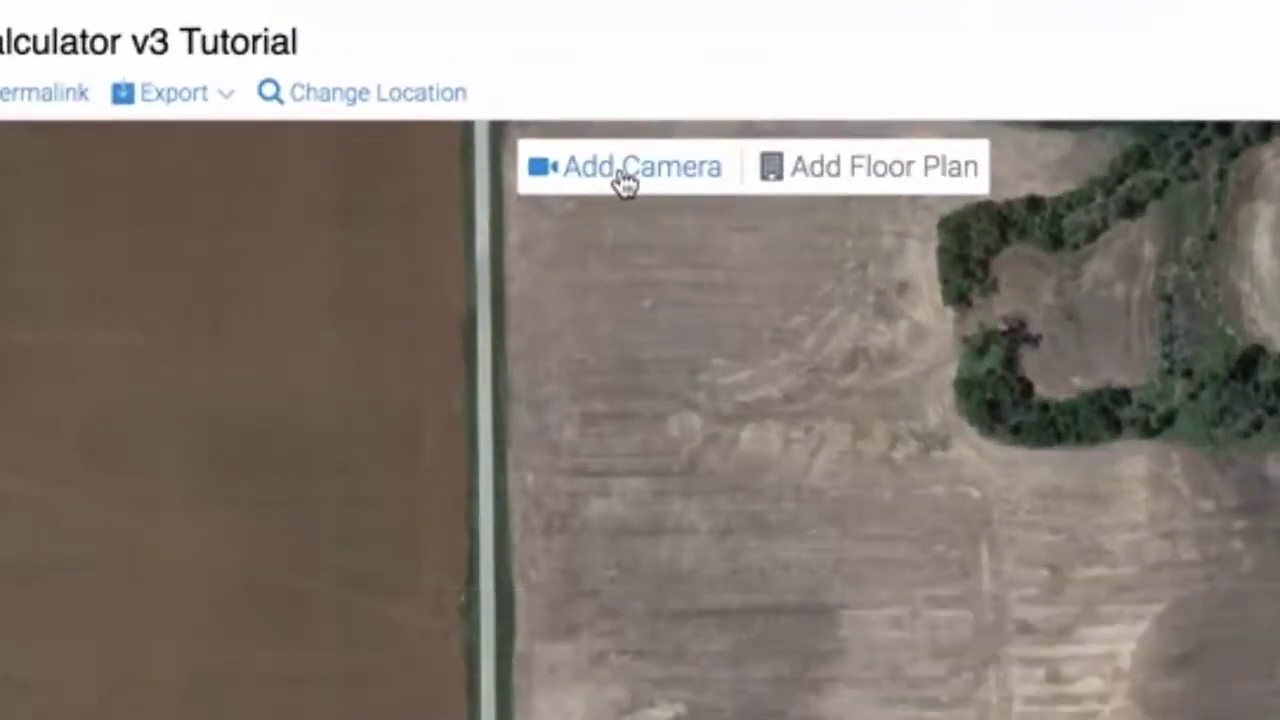
Place Camera 1 at the rural road intersection, check its street view toward the water tower, and nudge it
left_click(624, 180)
left_click(514, 719)
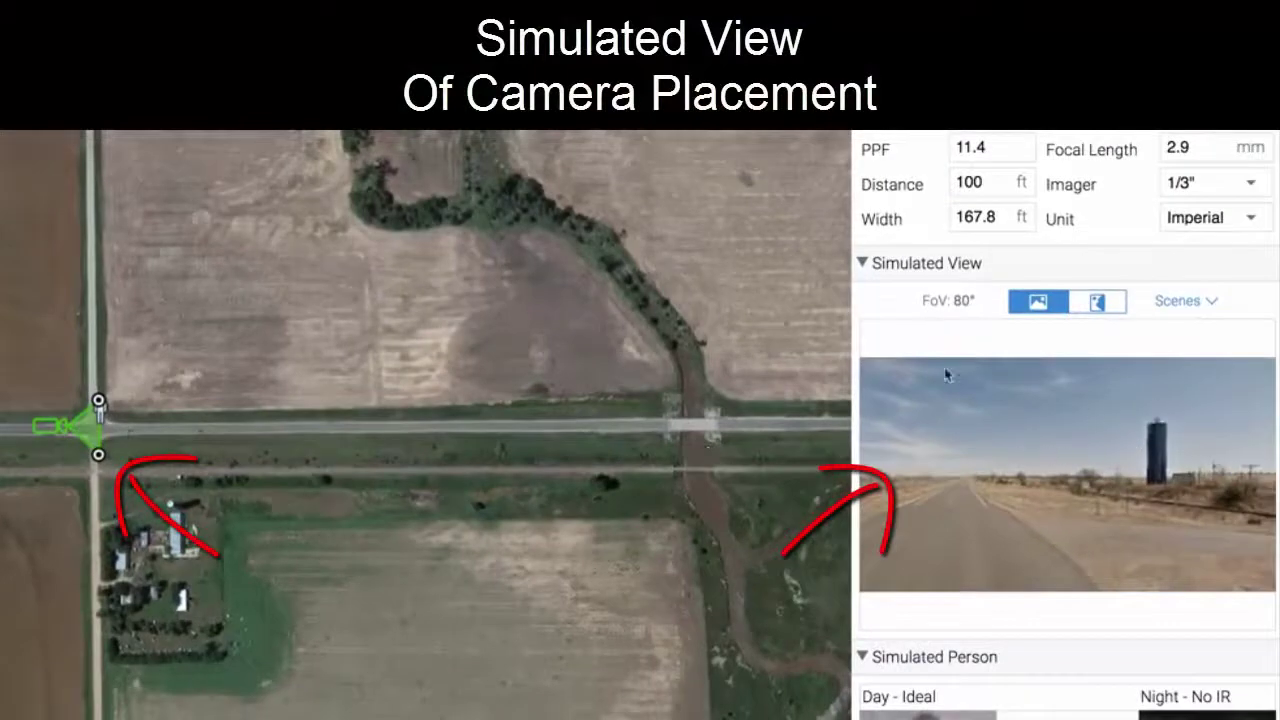
mouse_move(931, 477)
left_mouse_down()
mouse_move(1048, 470)
mouse_move(1077, 452)
mouse_move(1063, 474)
mouse_move(1077, 484)
left_mouse_up()
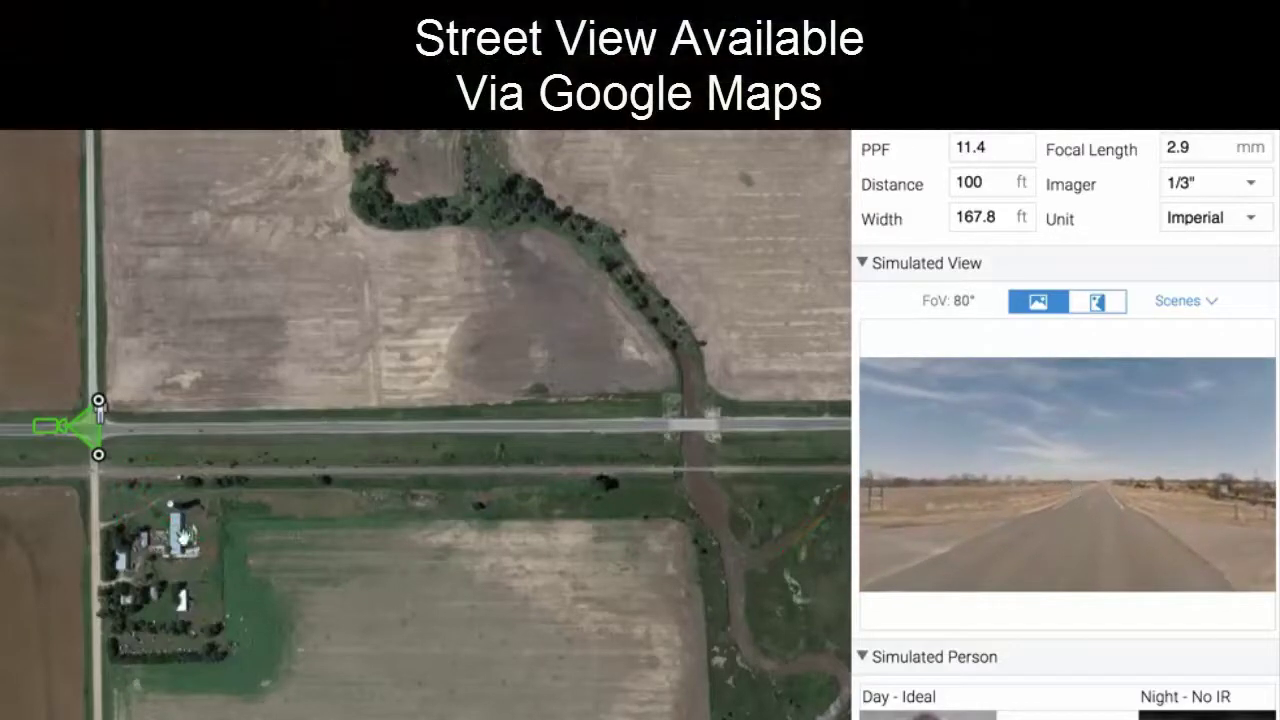
left_click(99, 447)
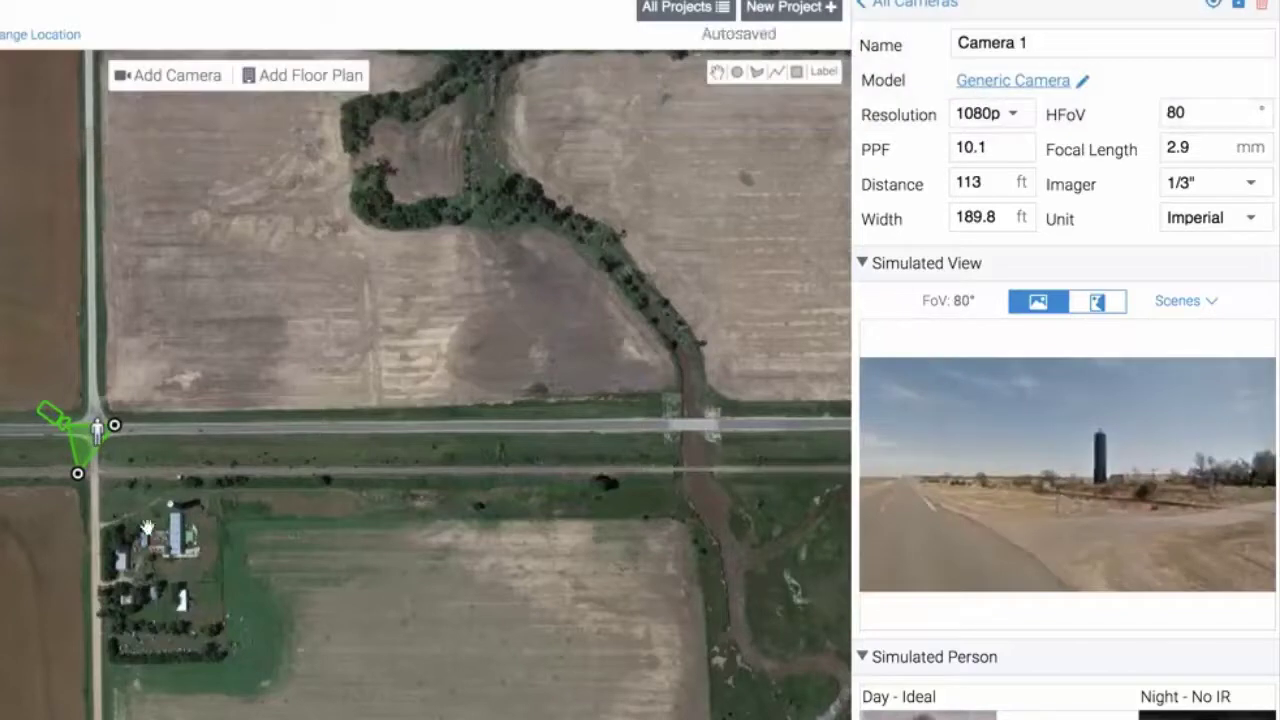
left_click_drag(119, 411, 95, 433)
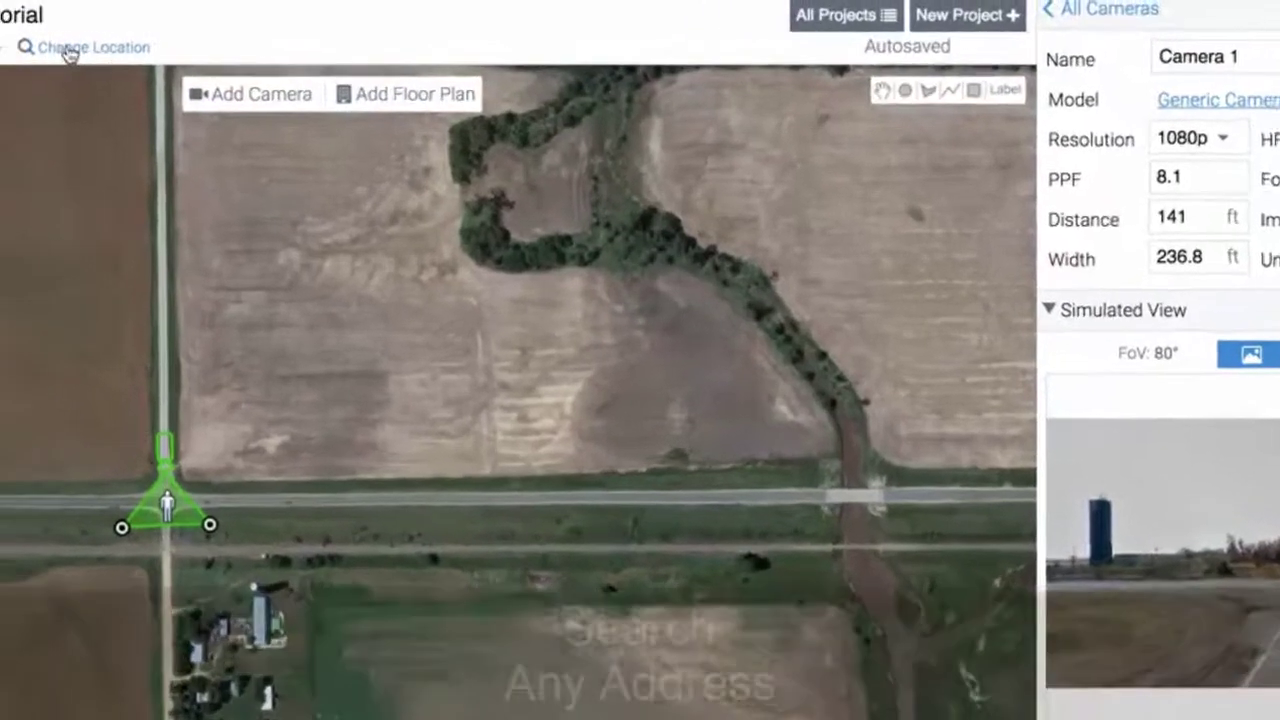
left_click(25, 35)
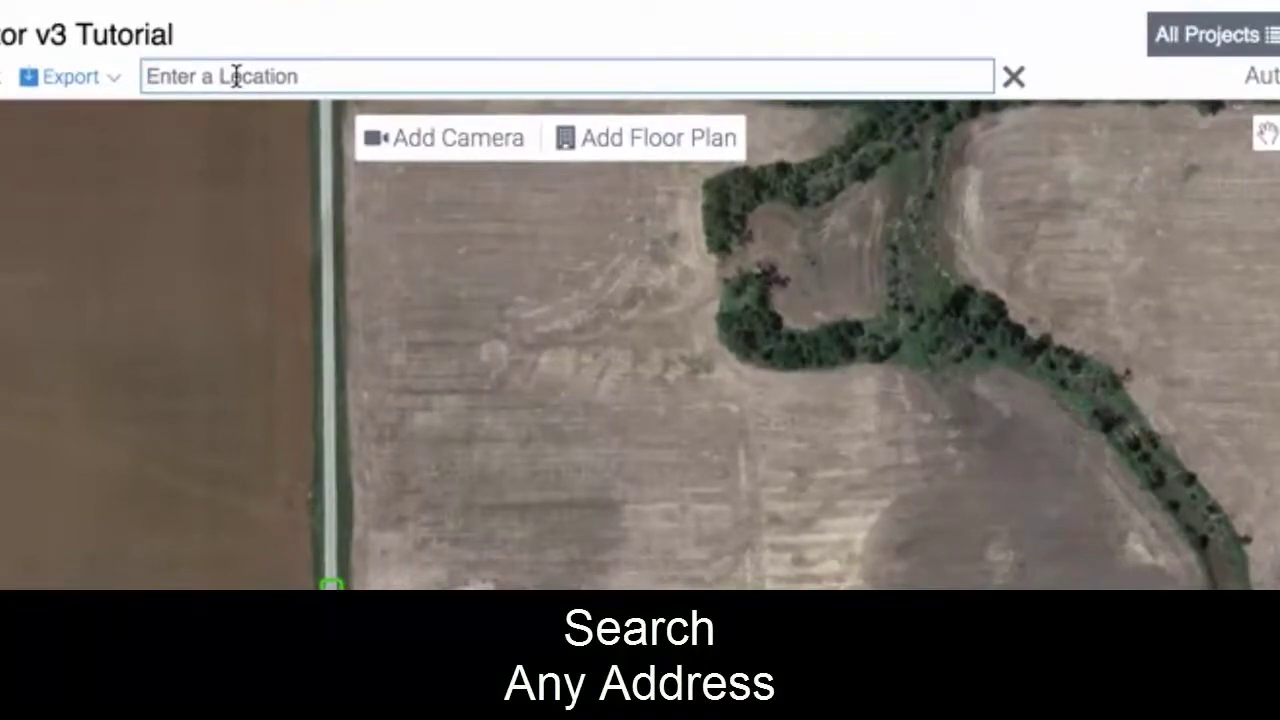
Add Camera 2 in central Paris, France, then go back to Camera 1 via the cameras list
type("paris fan")
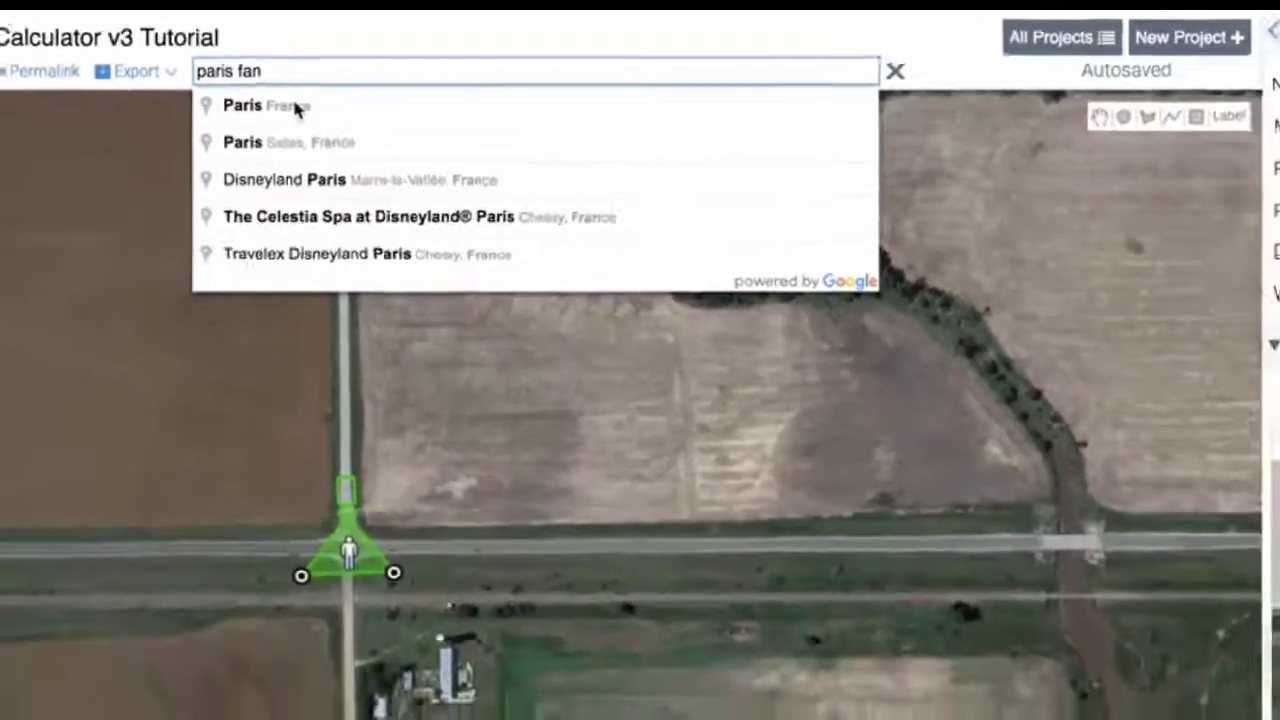
left_click(295, 108)
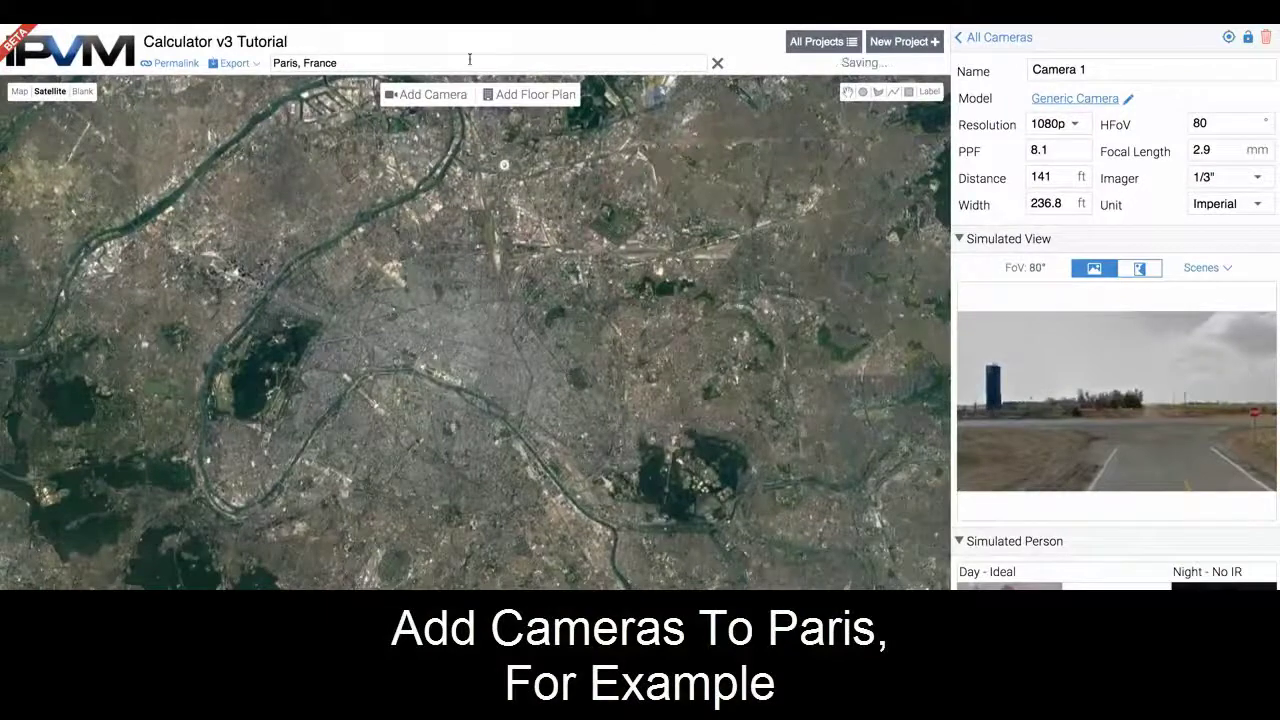
left_click(433, 95)
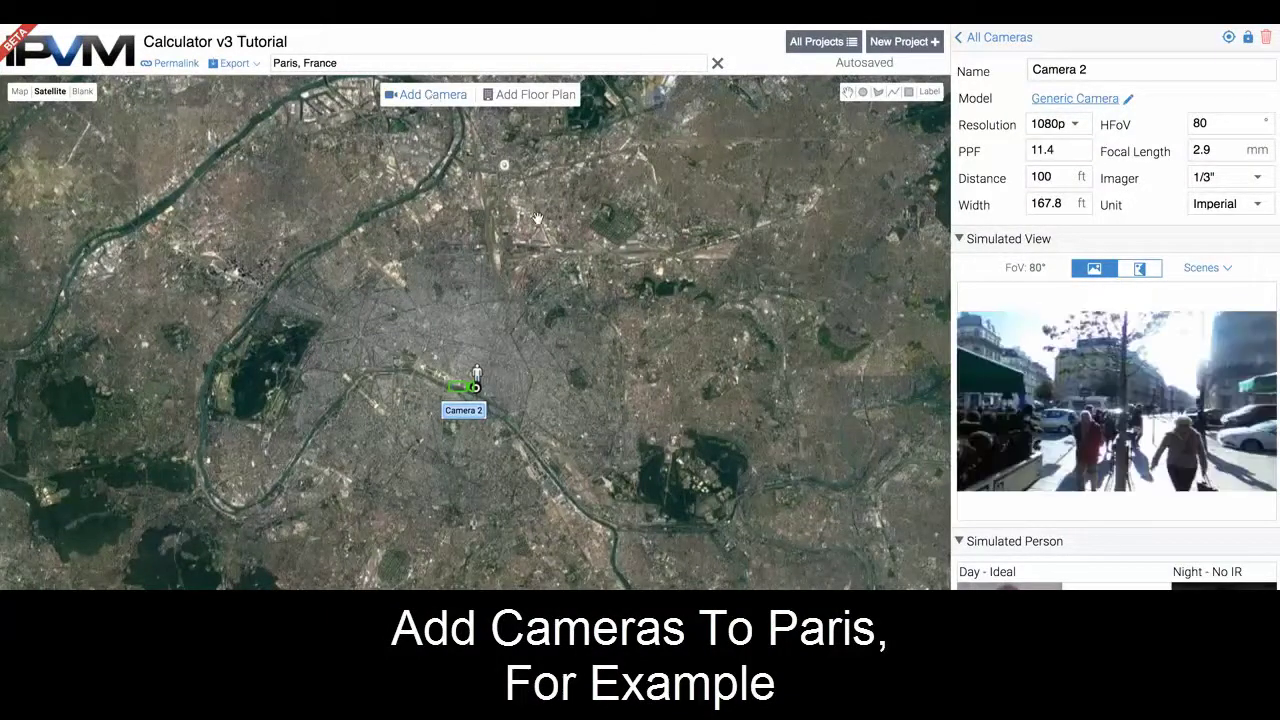
left_click(960, 39)
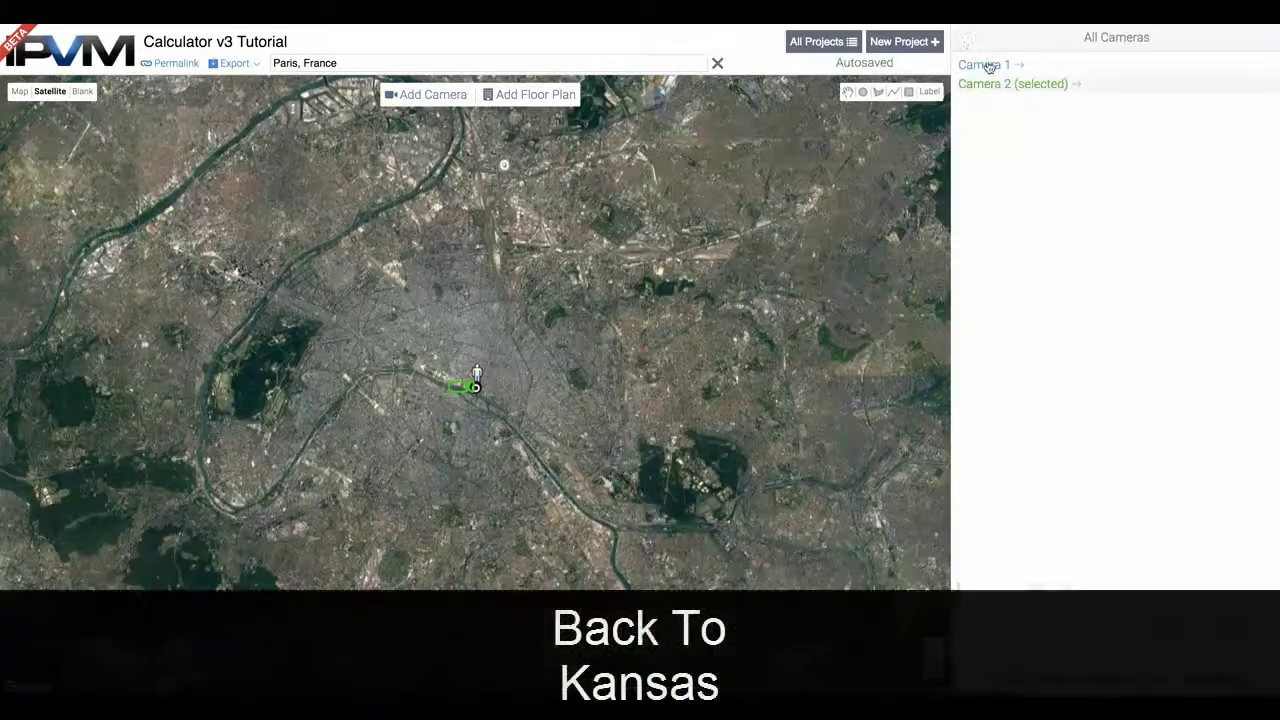
left_click(984, 65)
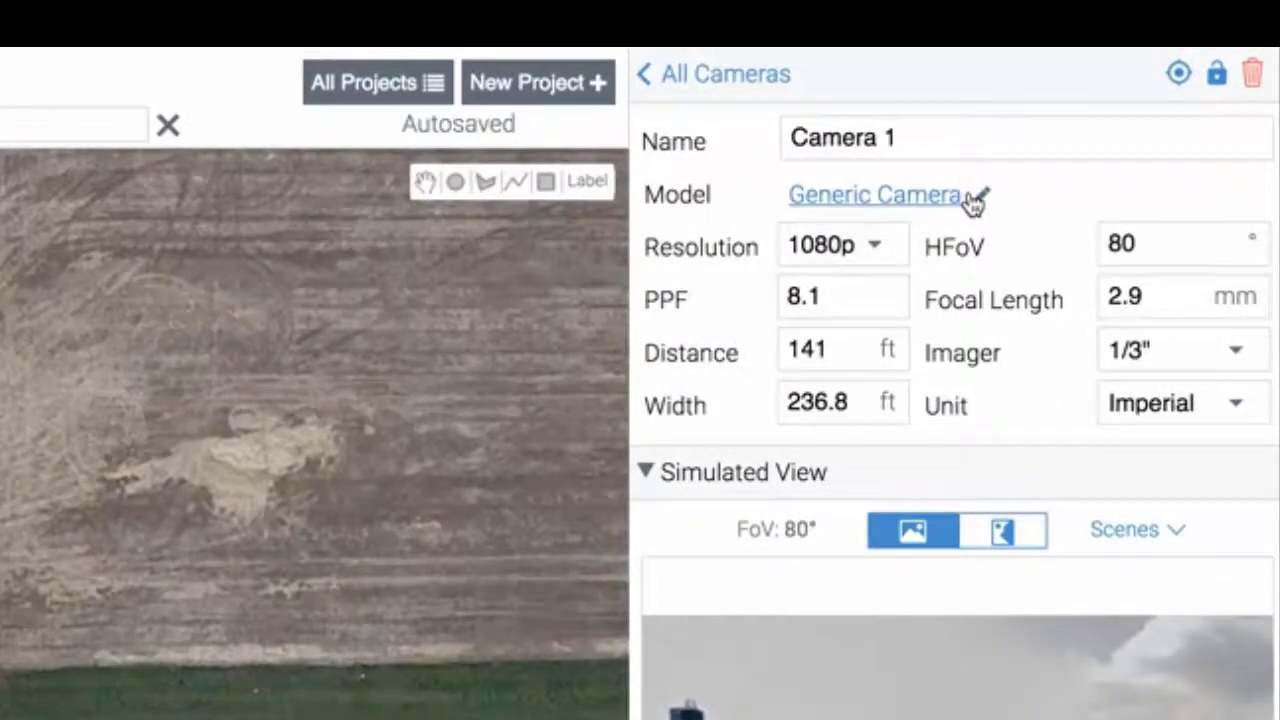
Assign the Hikvision DS-2DF7286-AEL PTZ (1080p, IR 120m, 2.8°–57.4° AoV) to Camera 1
left_click(968, 196)
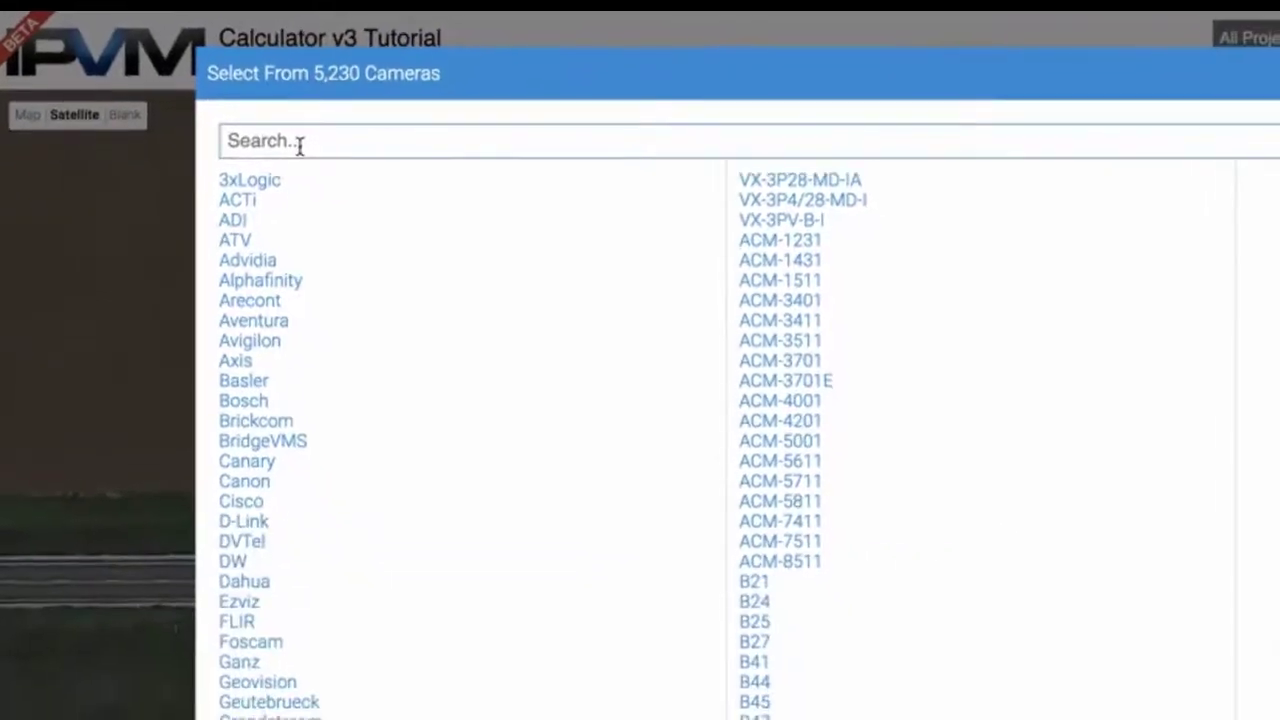
left_click(331, 187)
scroll(848, 631, "down", 10)
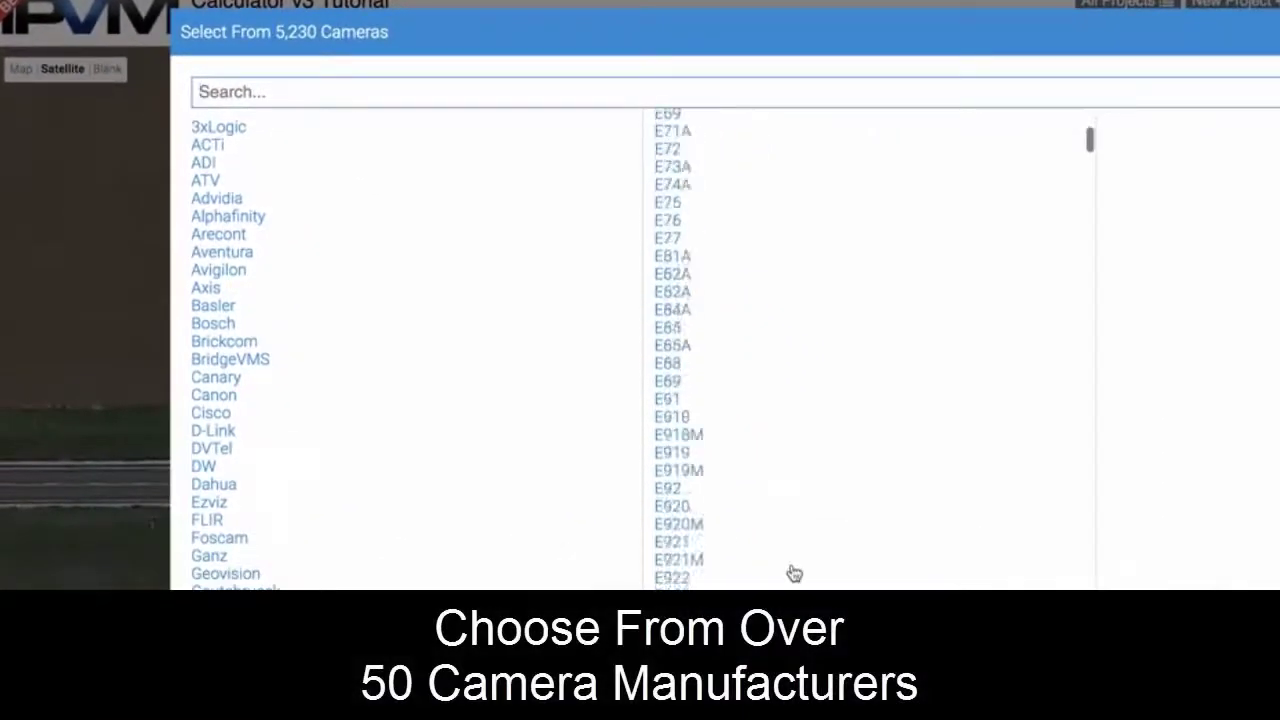
scroll(794, 573, "down", 5)
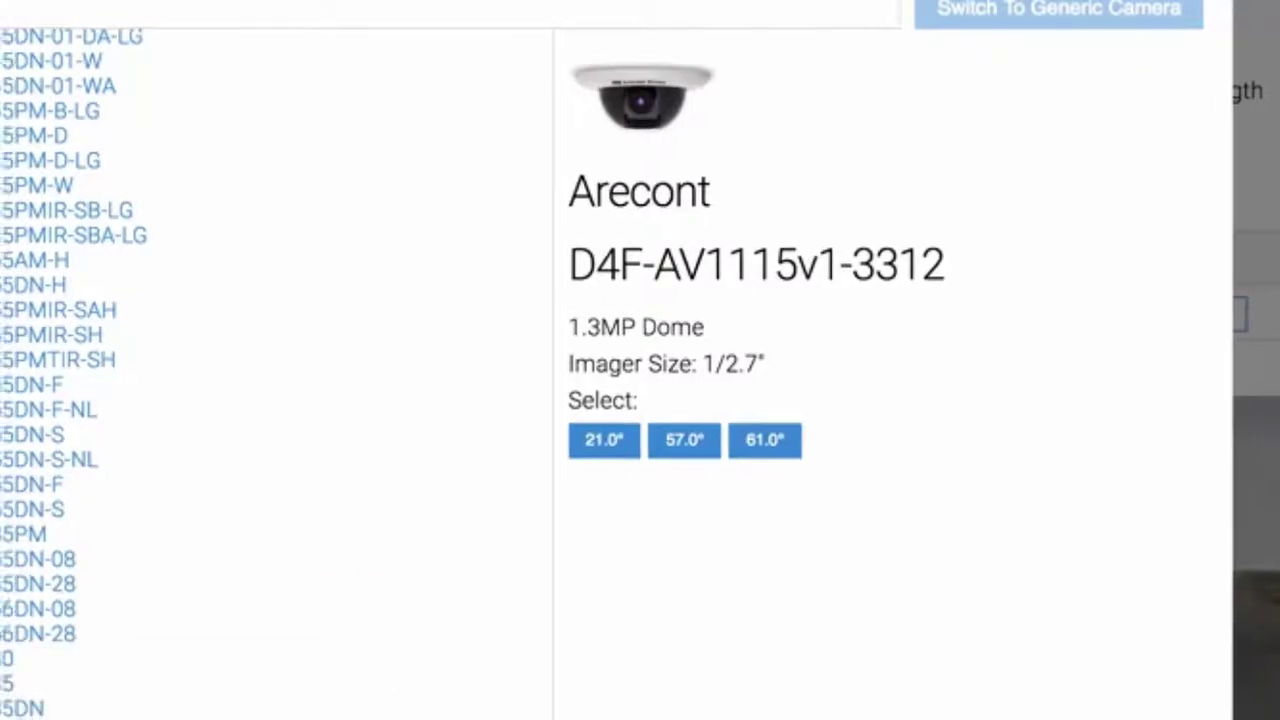
left_click(60, 604)
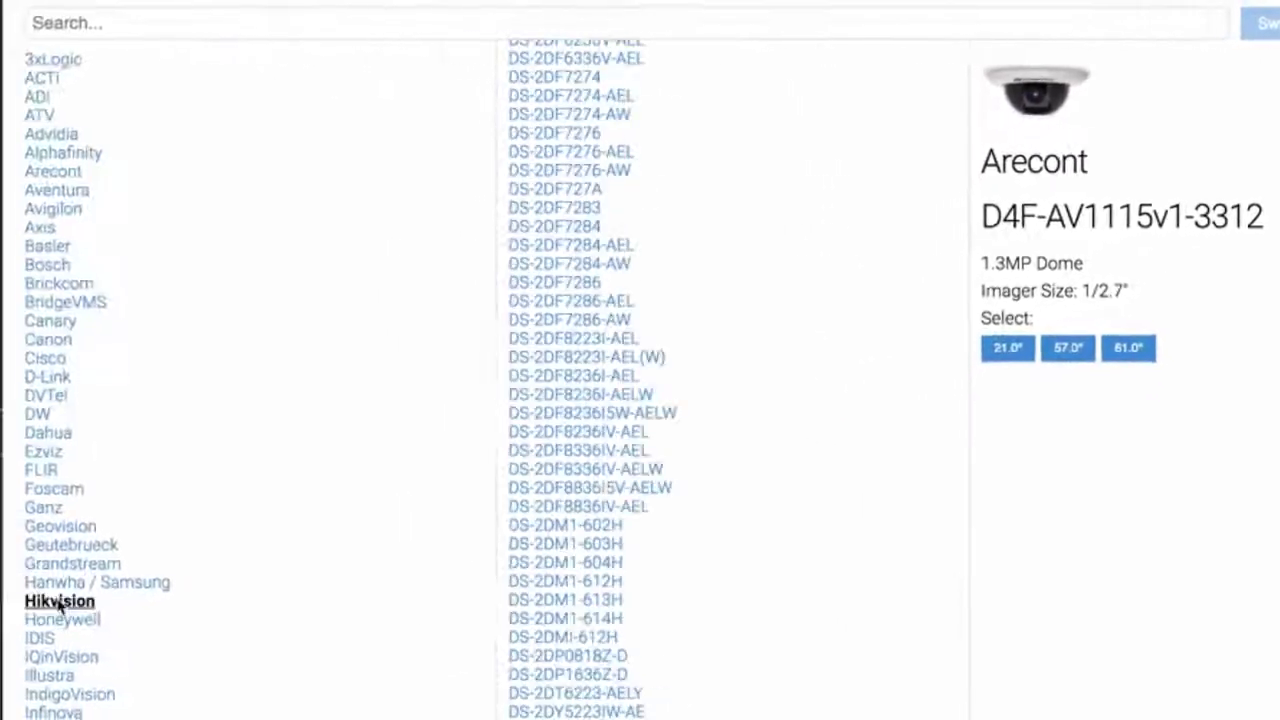
left_click(571, 302)
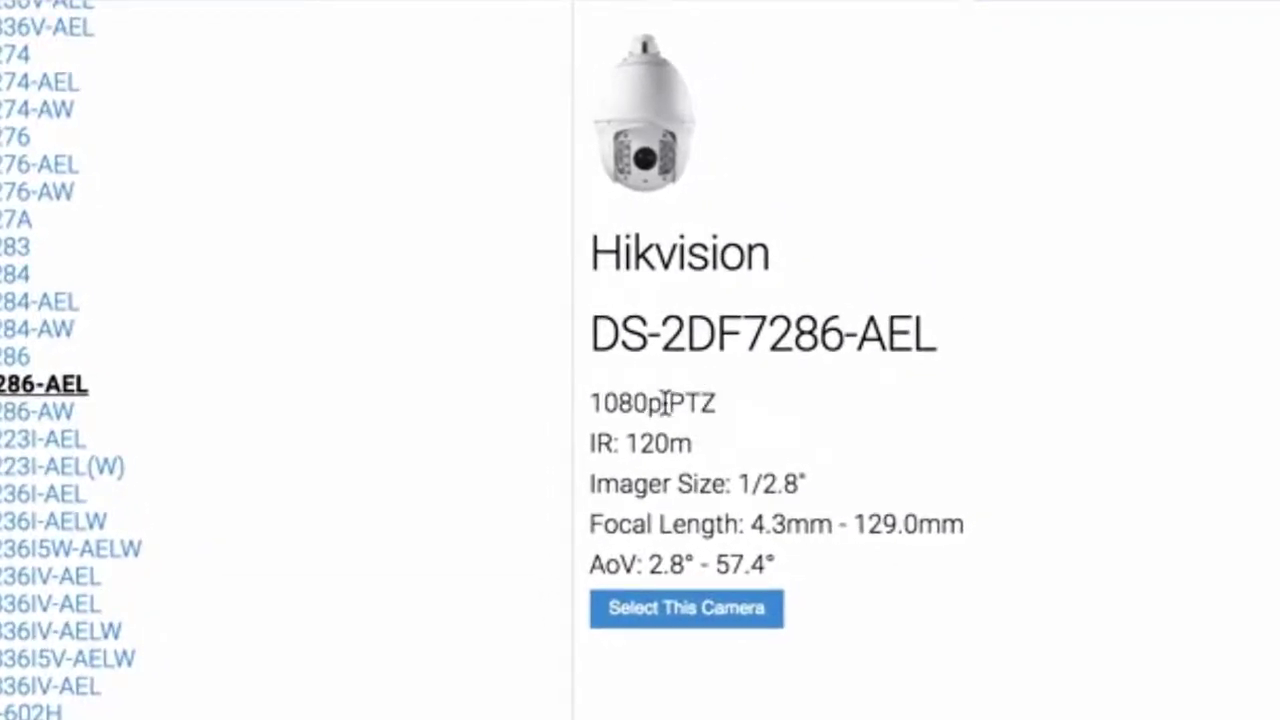
left_click_drag(666, 401, 592, 401)
left_click_drag(717, 440, 624, 442)
left_click_drag(791, 566, 624, 565)
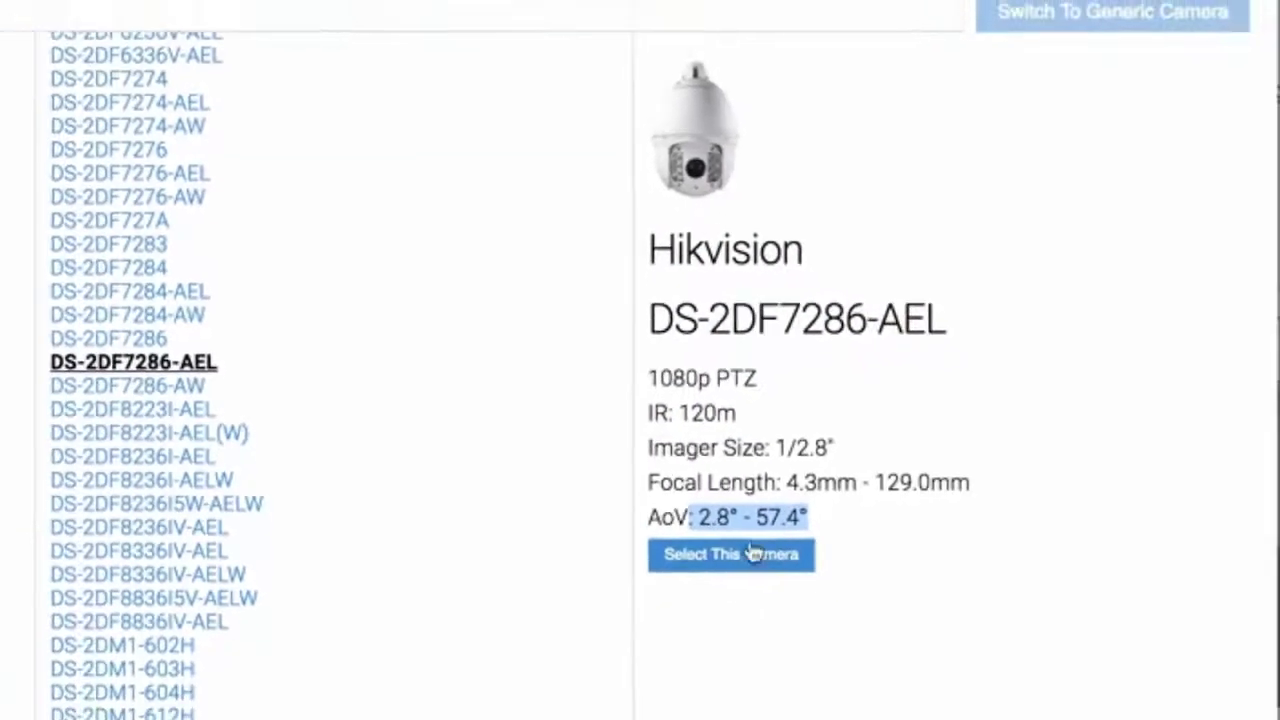
left_click(755, 553)
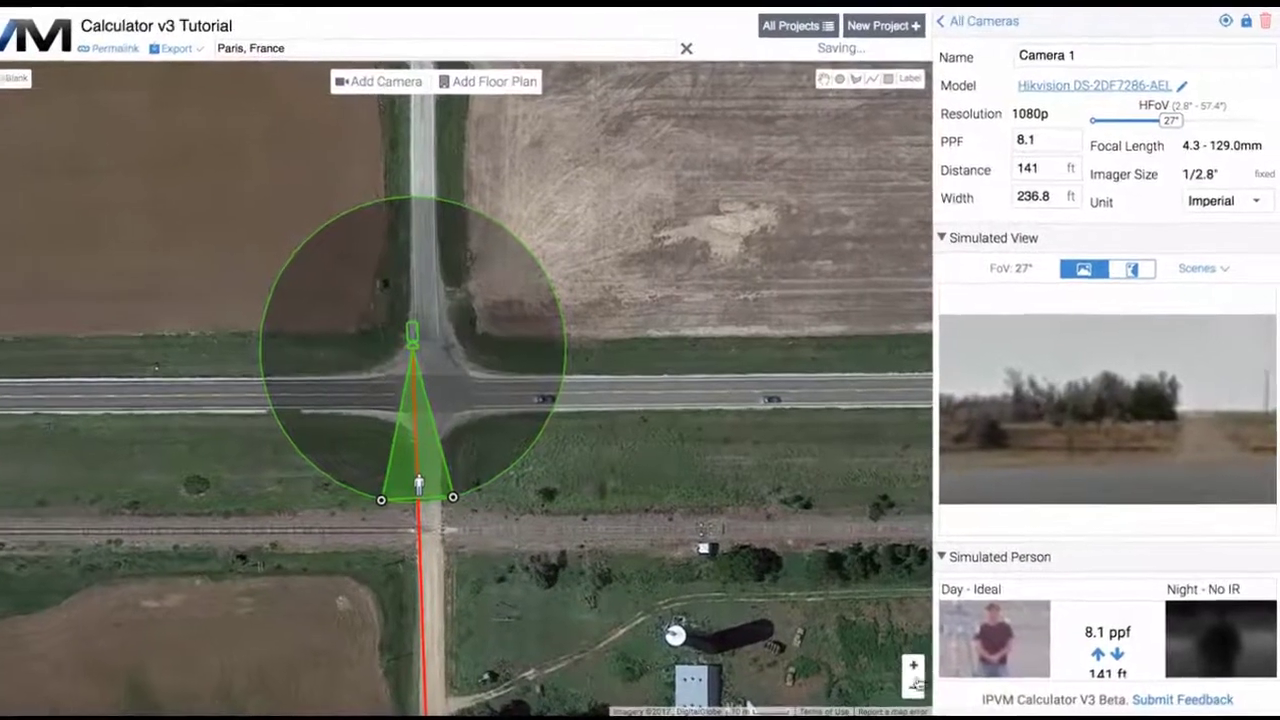
Aim Camera 1 west along the road with a 45° view reaching 434 ft, and add Camera 4
left_click(932, 668)
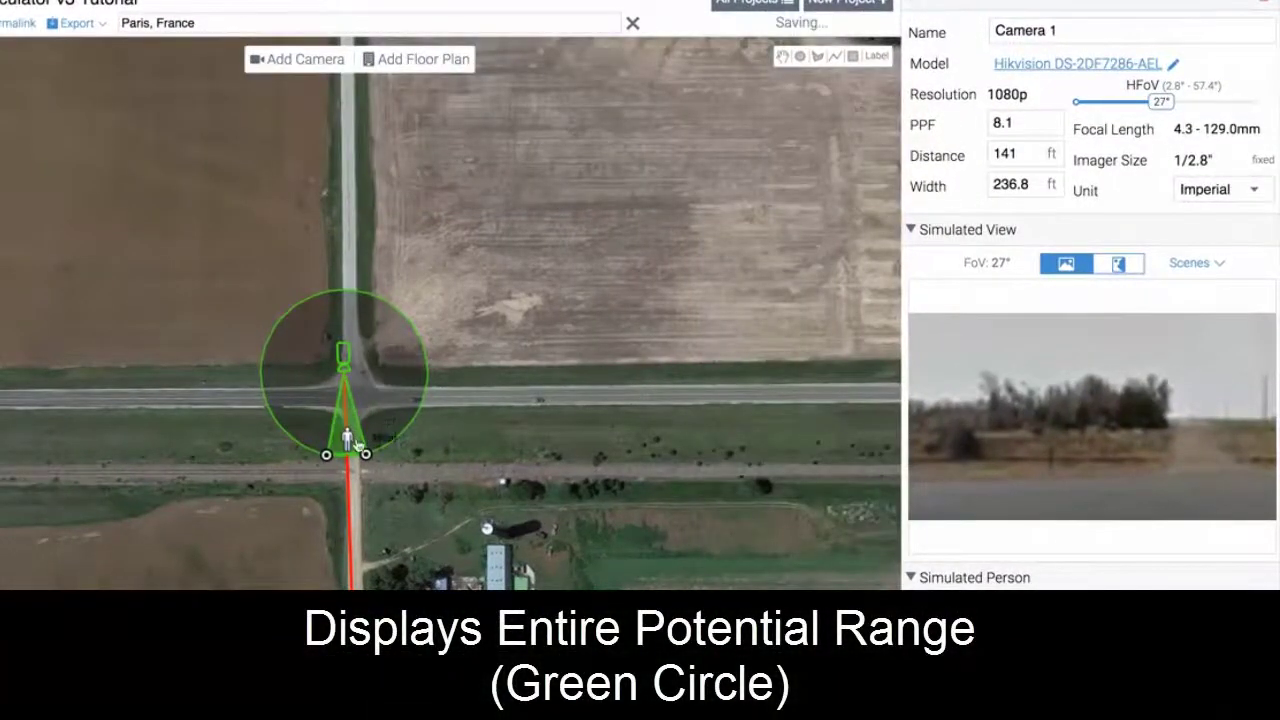
left_click_drag(347, 443, 358, 497)
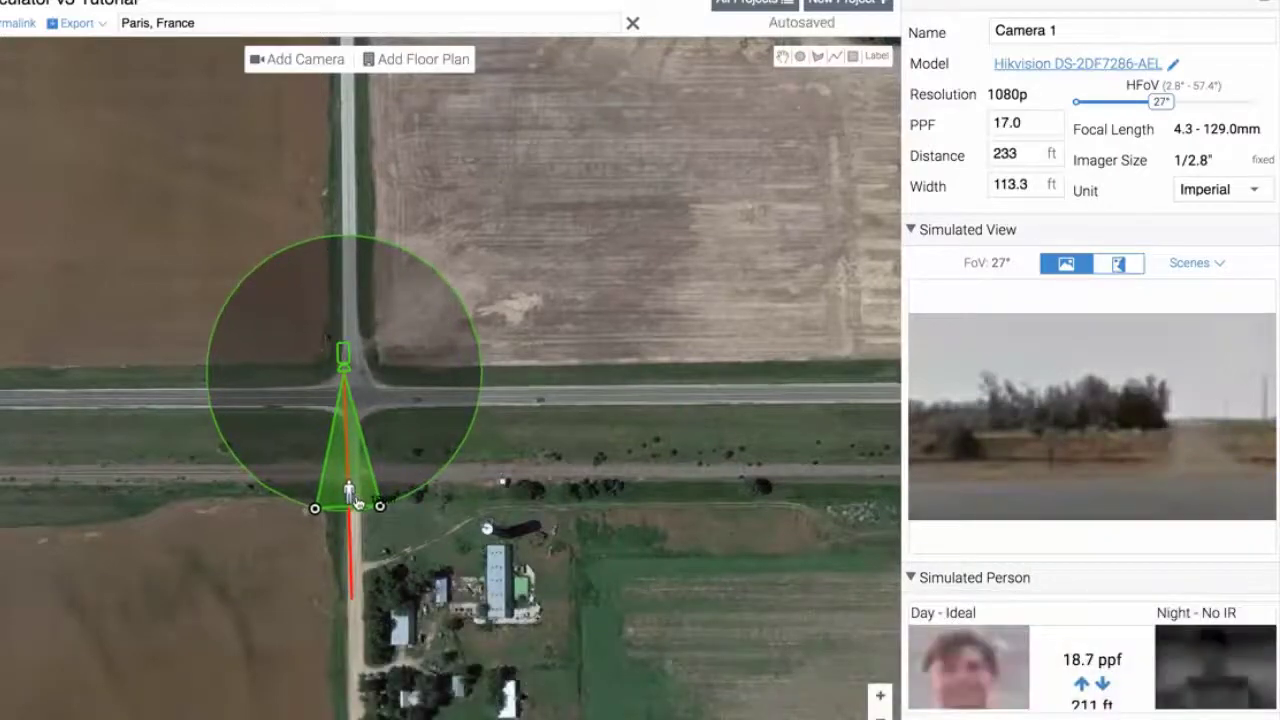
left_click_drag(411, 440, 220, 395)
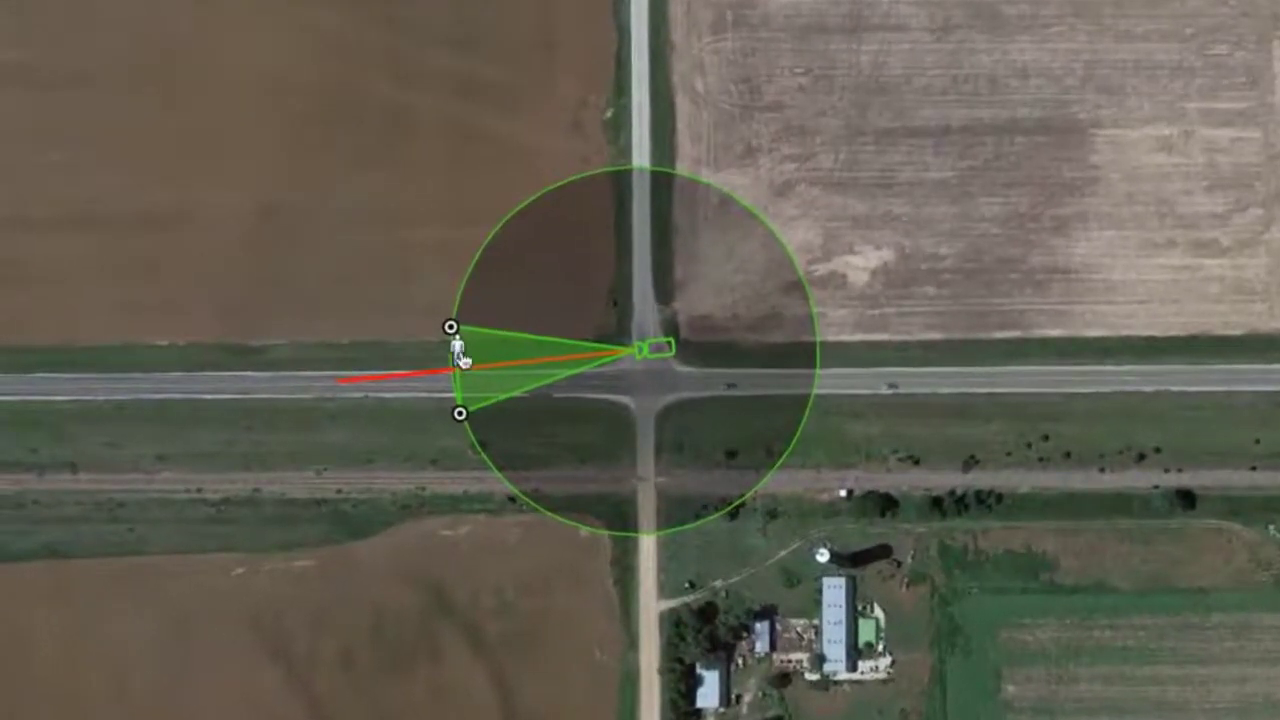
left_click_drag(466, 418, 481, 442)
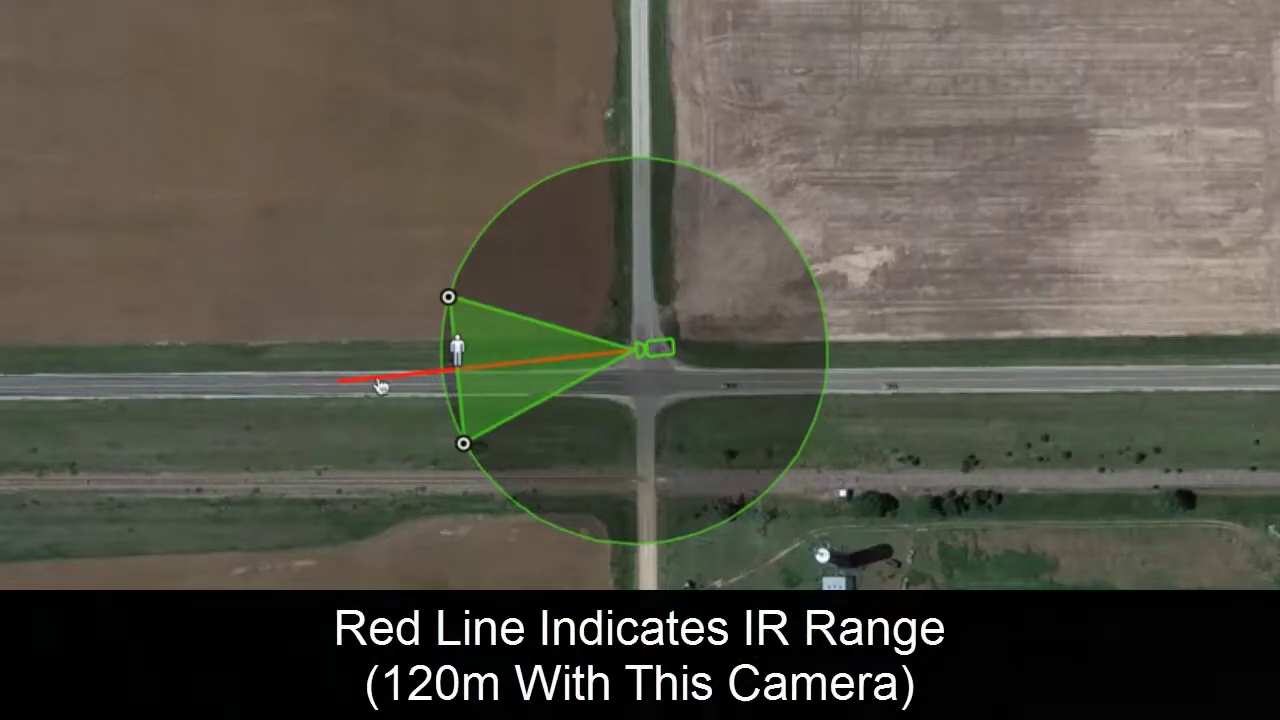
left_click_drag(358, 376, 315, 385)
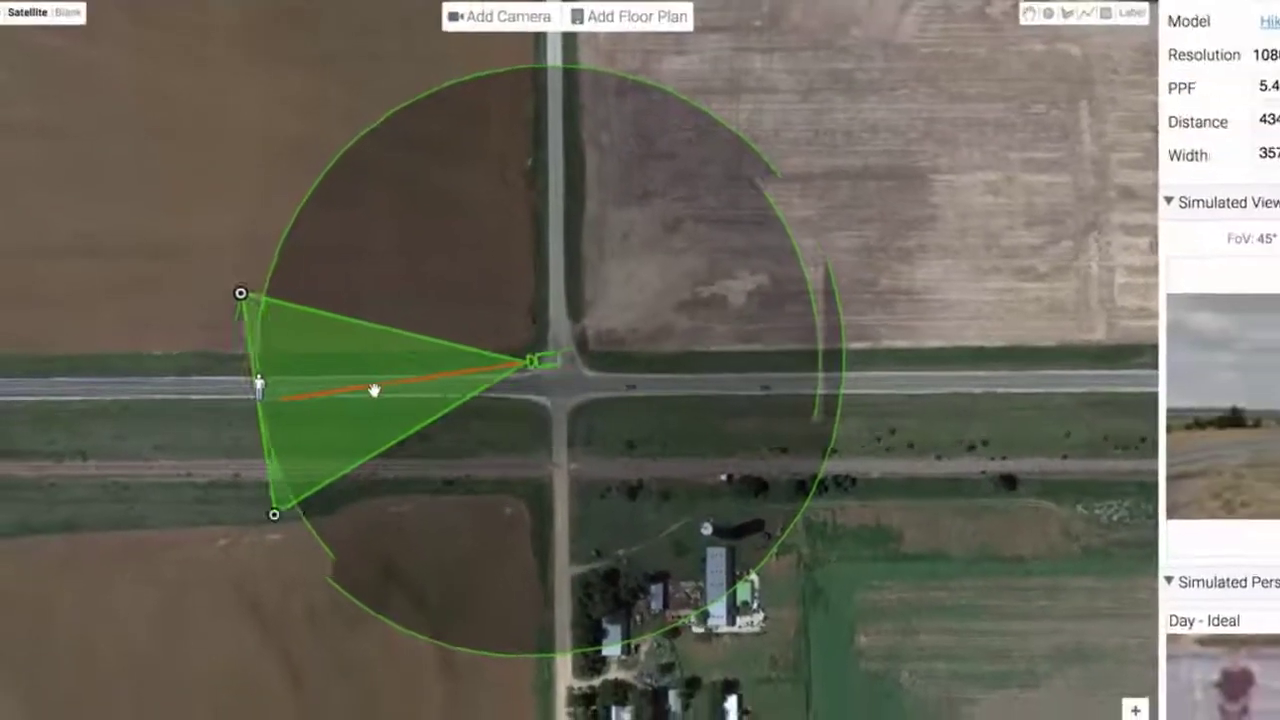
left_click_drag(655, 348, 174, 392)
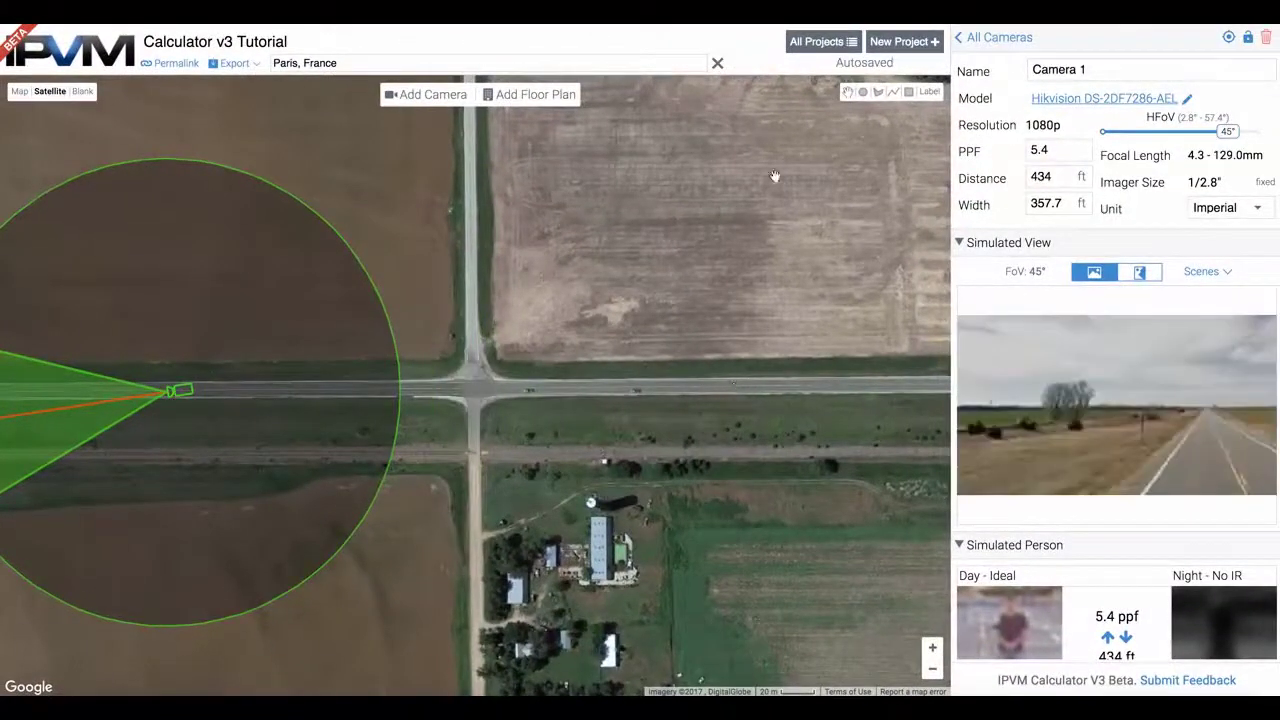
left_click(438, 97)
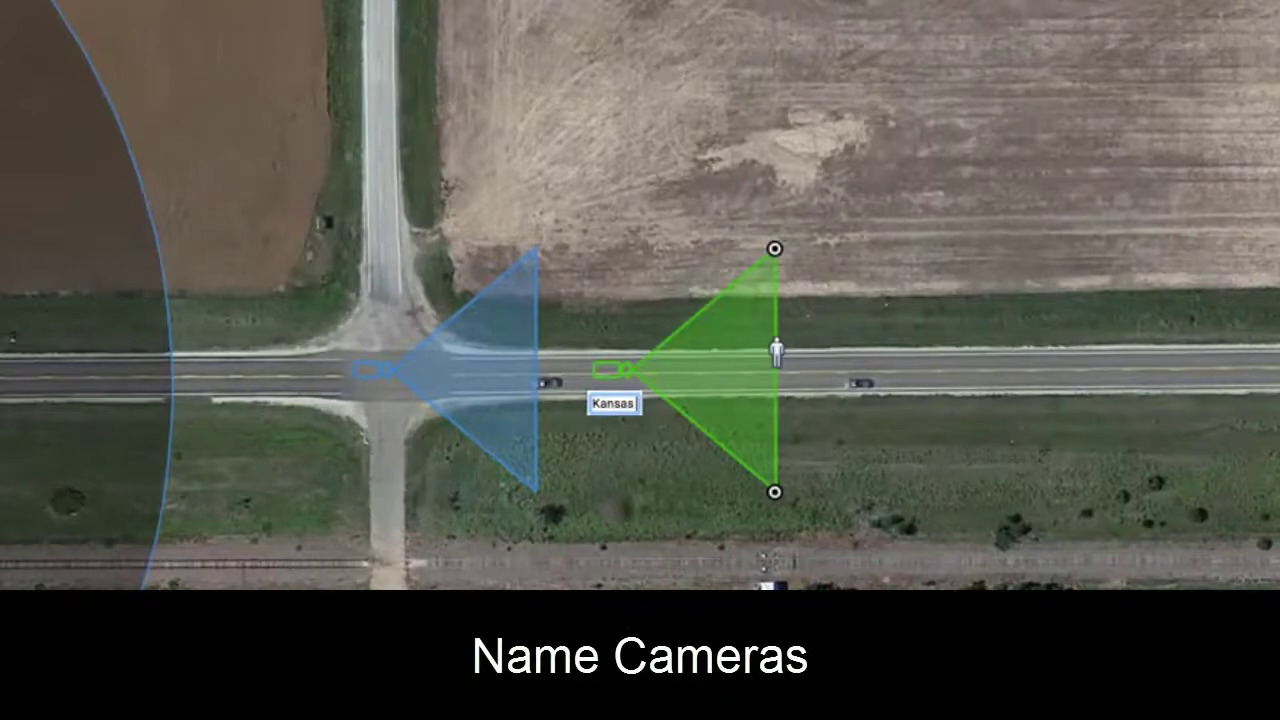
Make Kansas Route 4 a 4K camera with a 120° horizontal field of view
type("e 4")
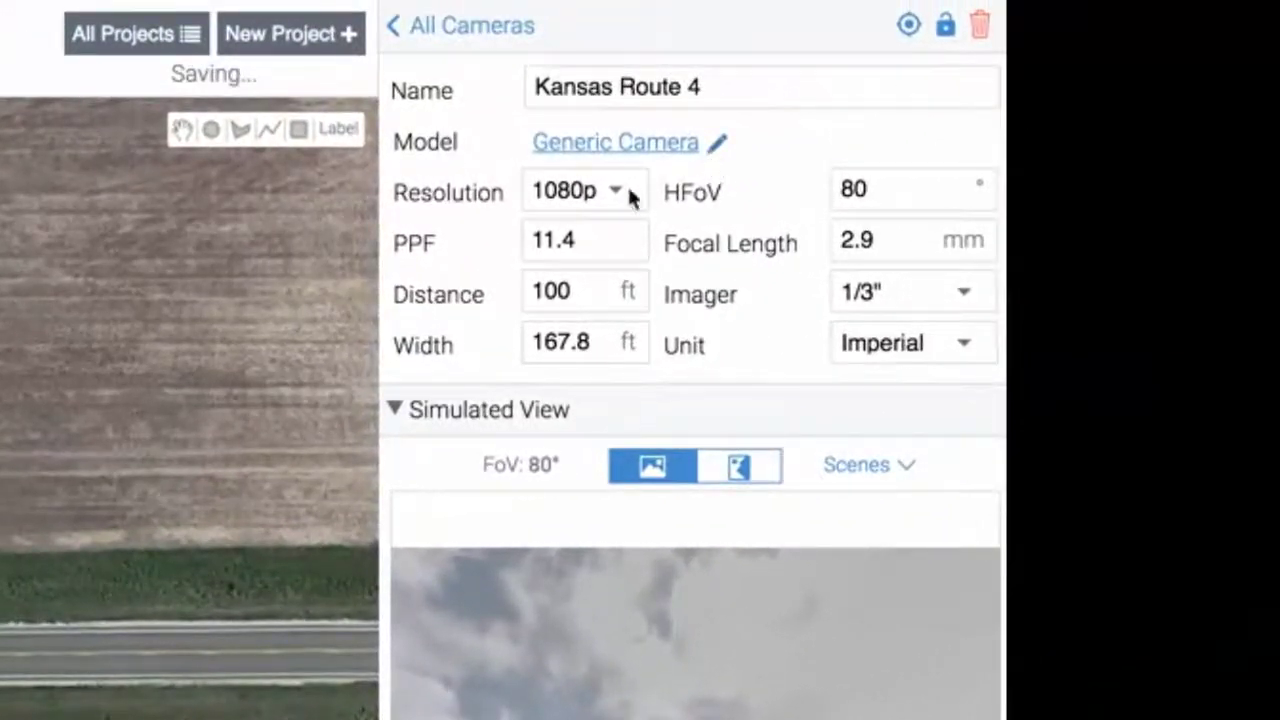
left_click(614, 198)
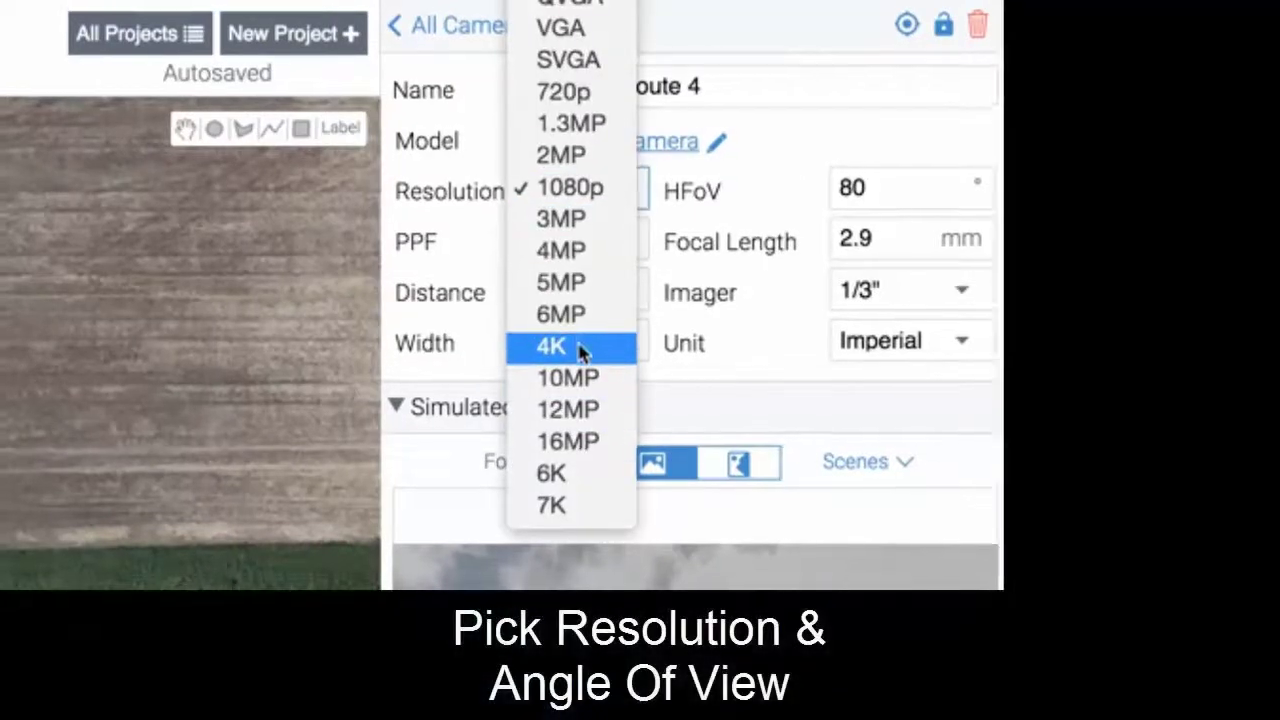
key("Escape")
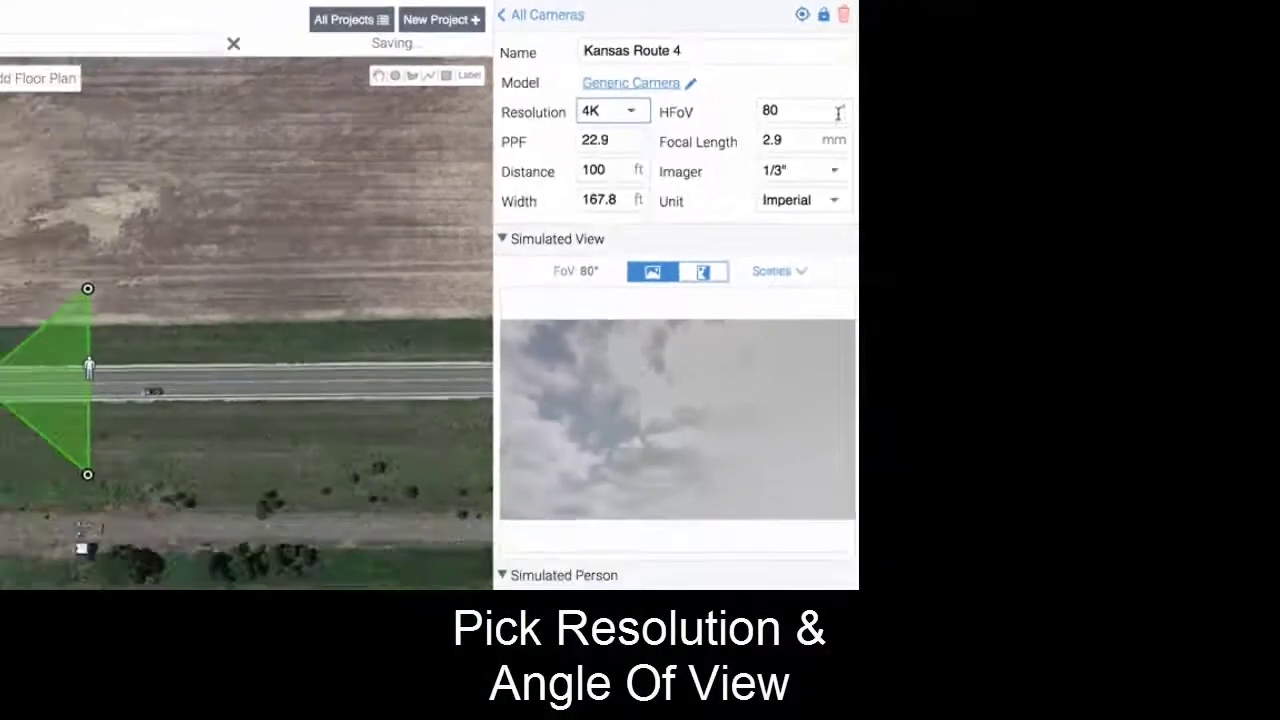
left_click(812, 113)
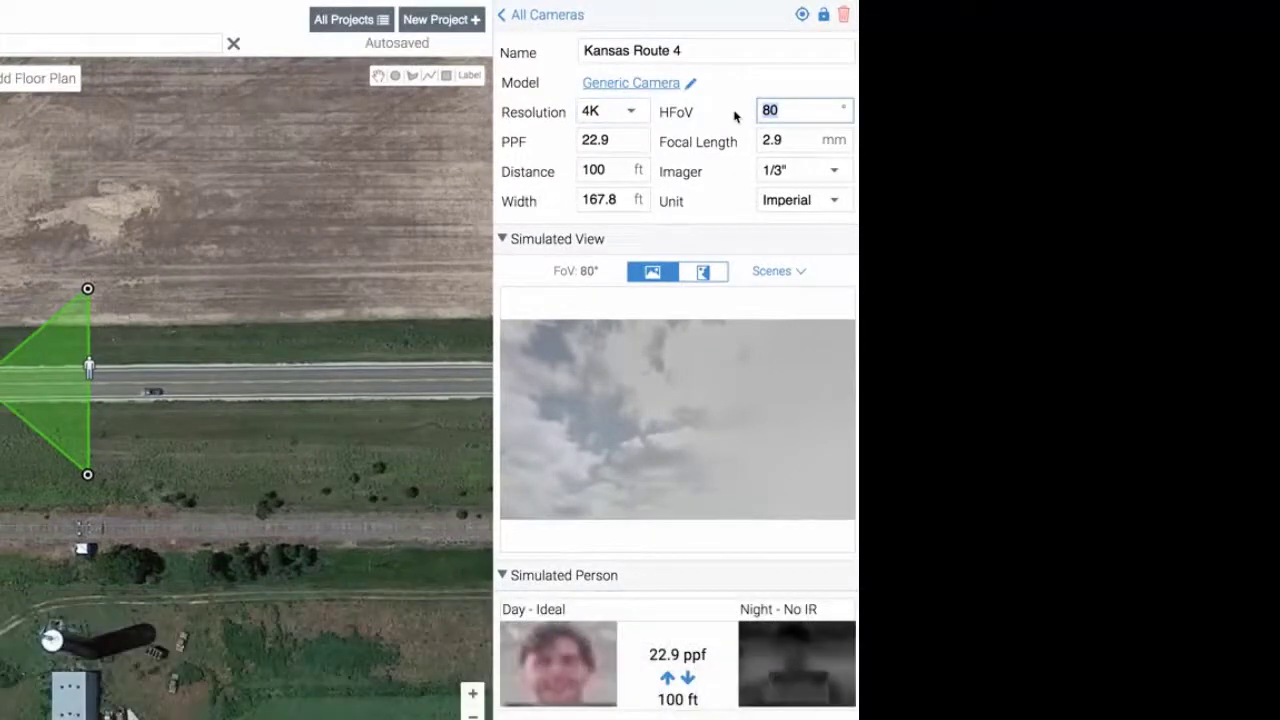
type("100")
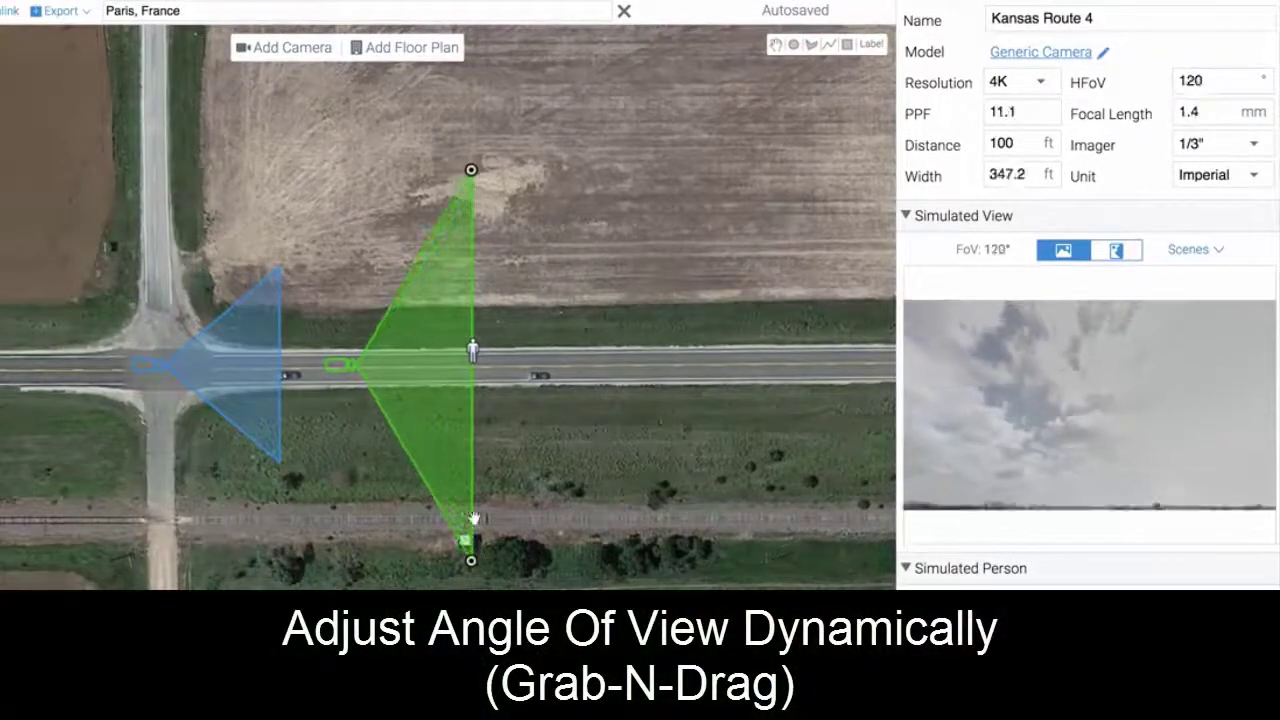
Narrow Kansas Route 4's view to 74° and set its target distance to 100 ft
left_click_drag(471, 465, 471, 452)
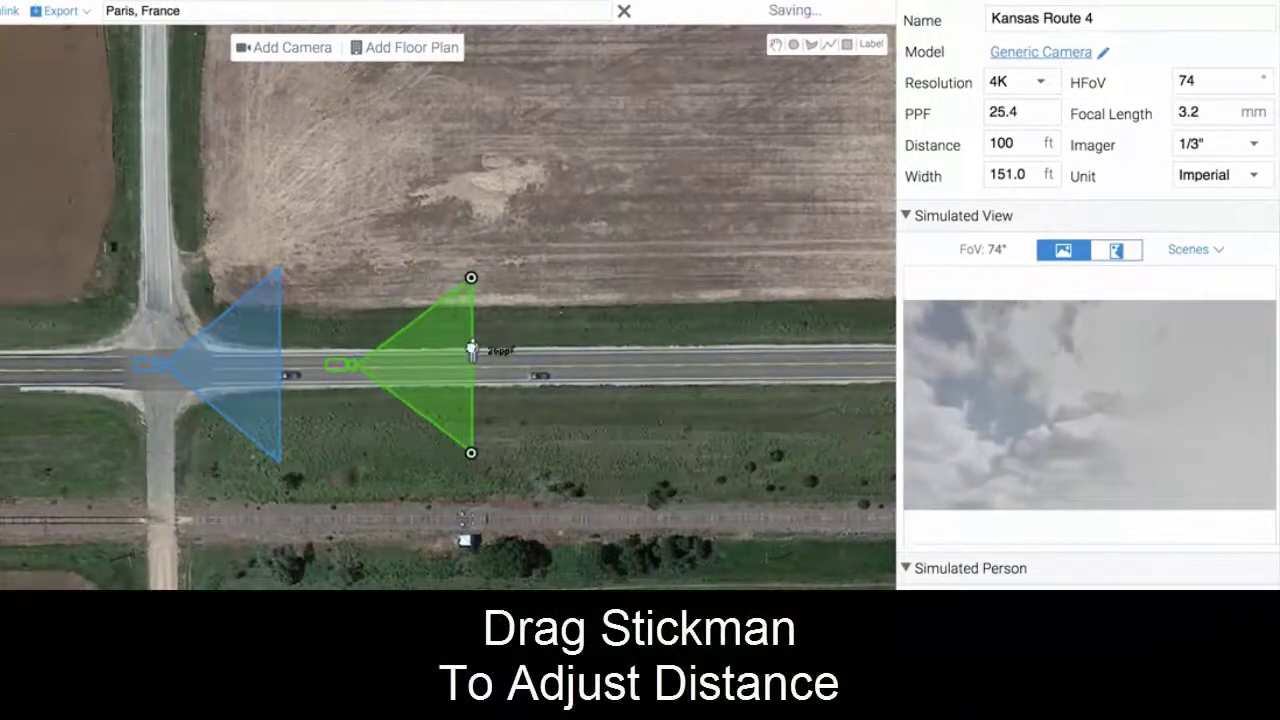
left_click_drag(602, 347, 626, 352)
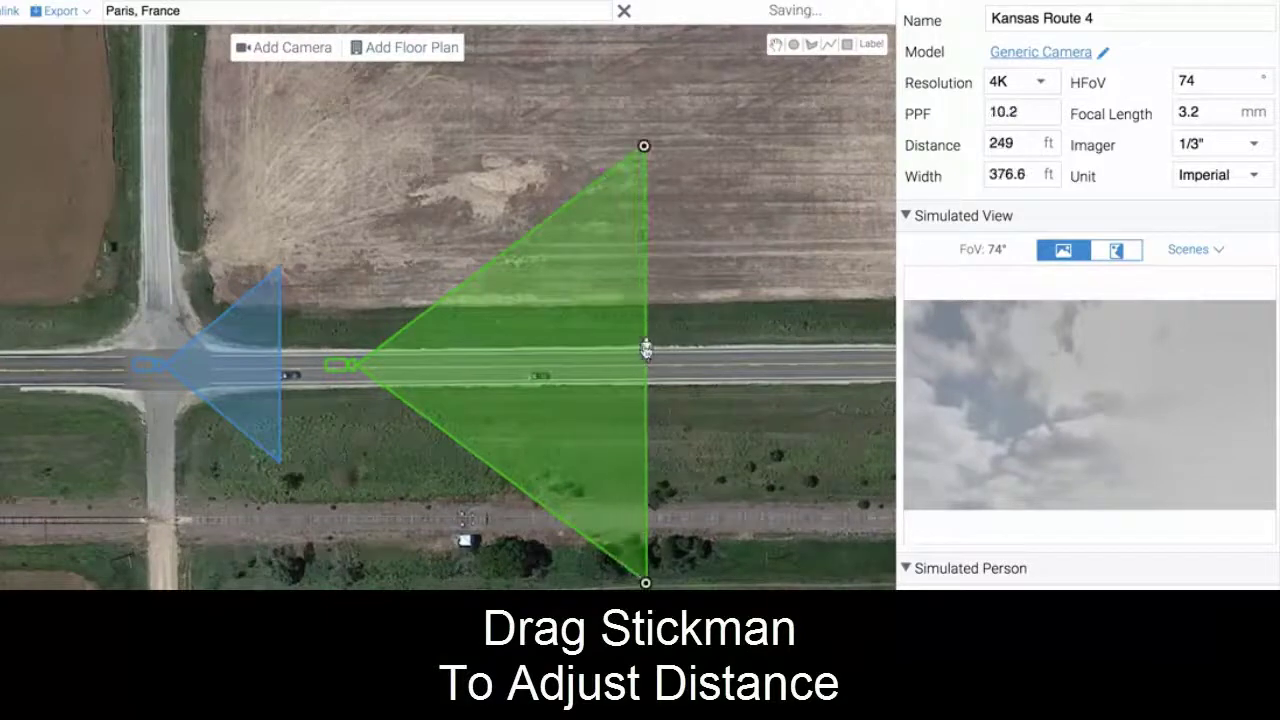
right_click(1051, 394)
key("Escape")
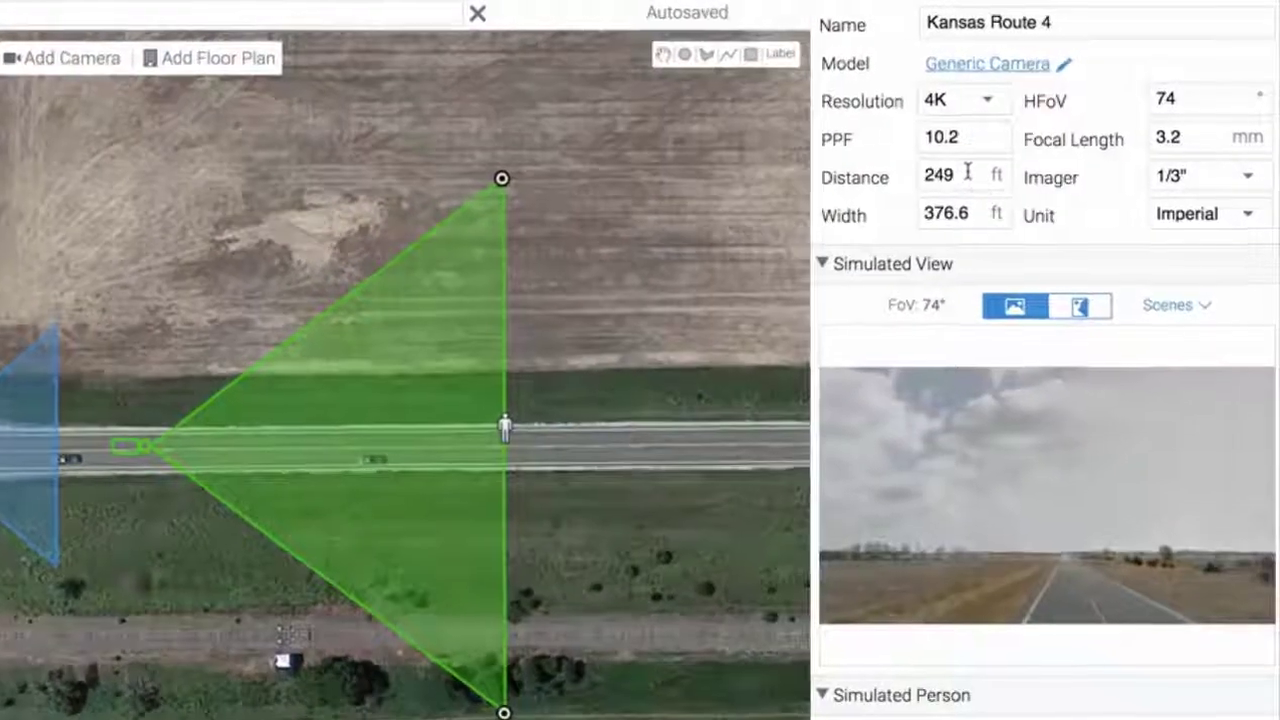
double_click(968, 175)
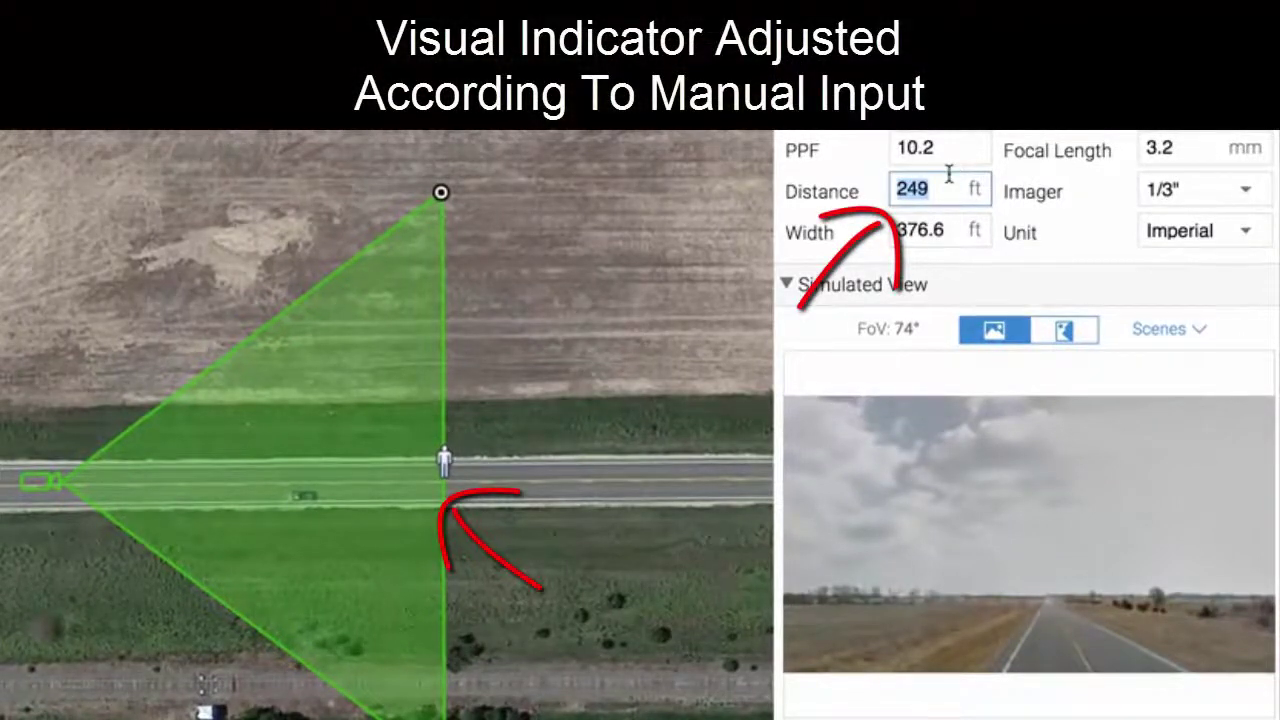
type("100")
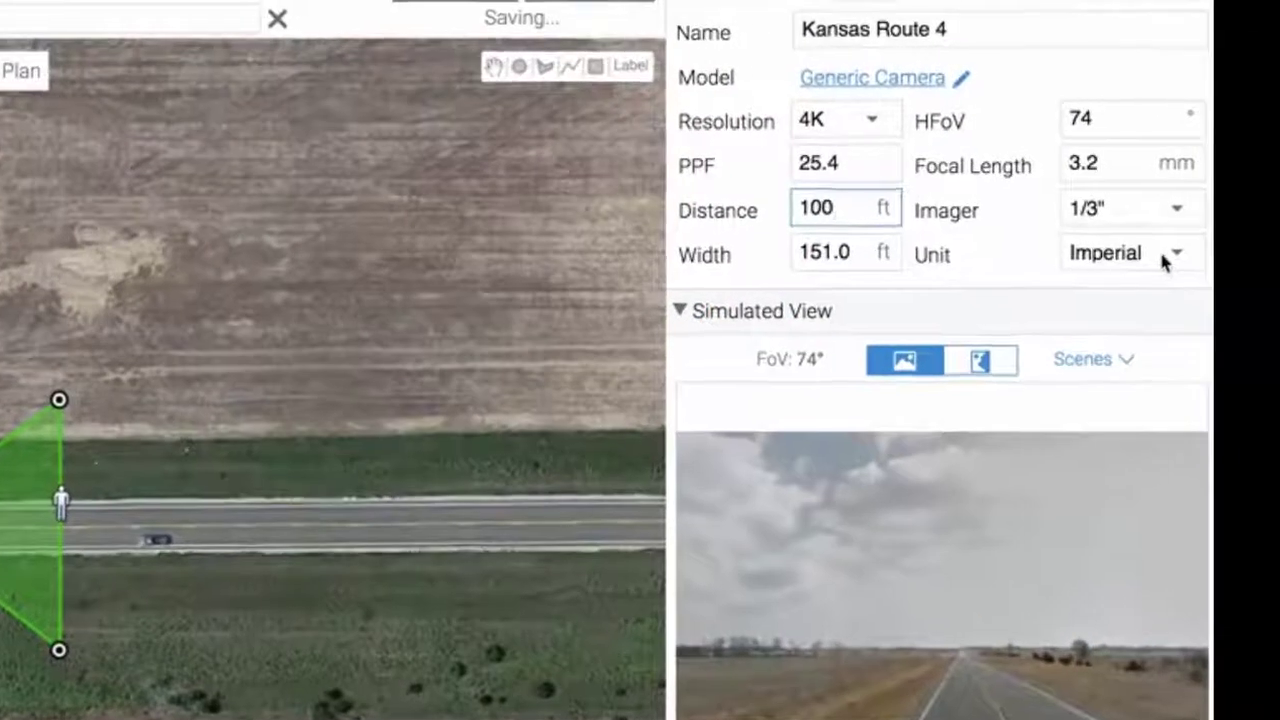
Use metric units and a portrait corridor simulated view, and move the camera into the field
left_click(1163, 257)
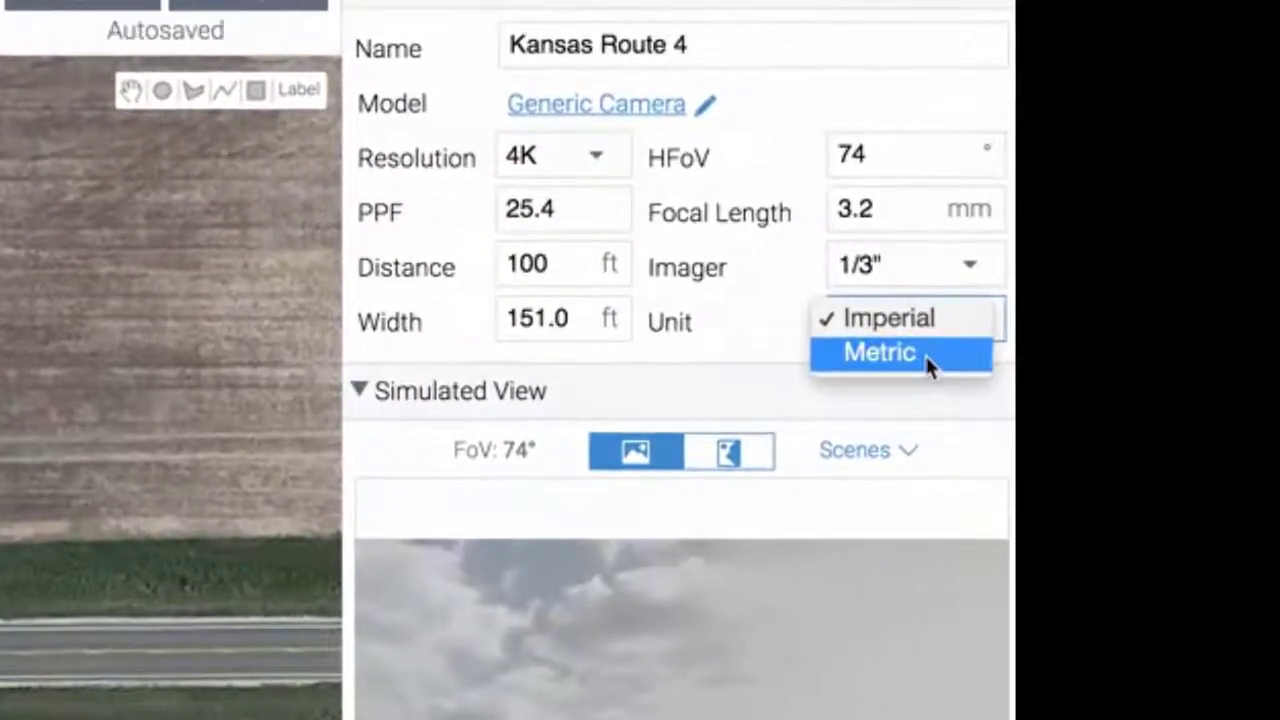
left_click(926, 360)
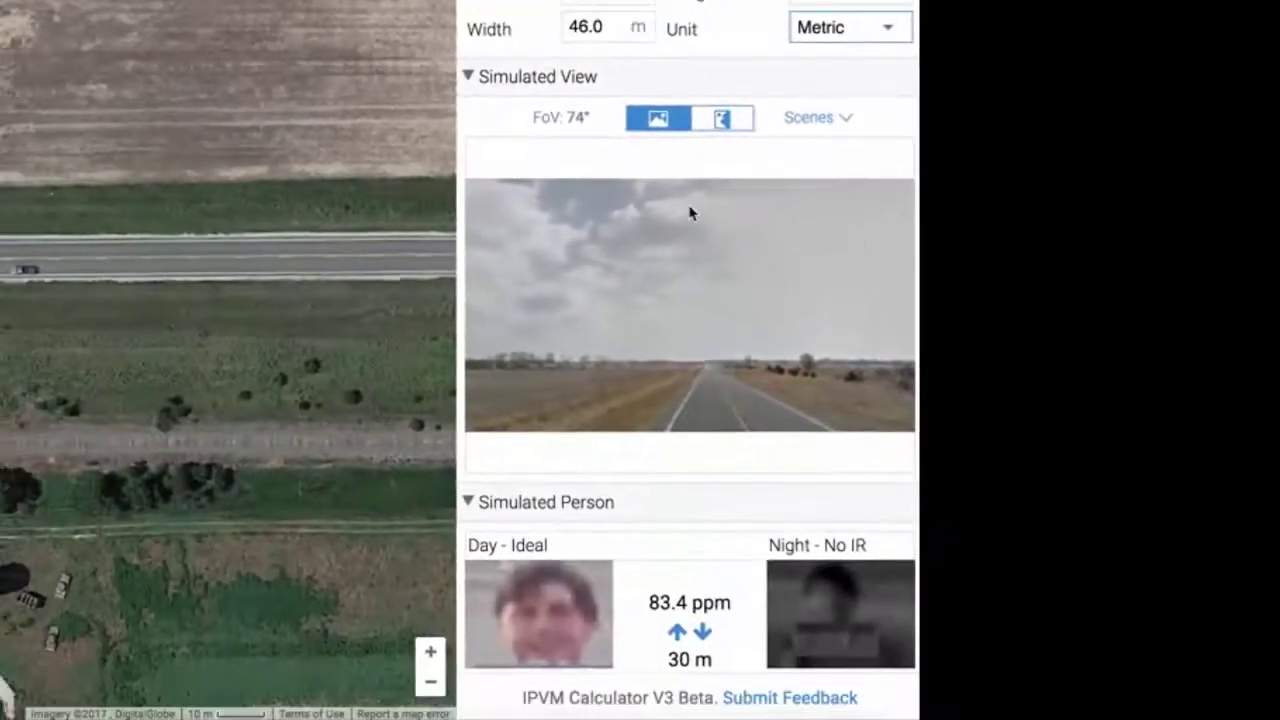
left_click_drag(683, 318, 683, 280)
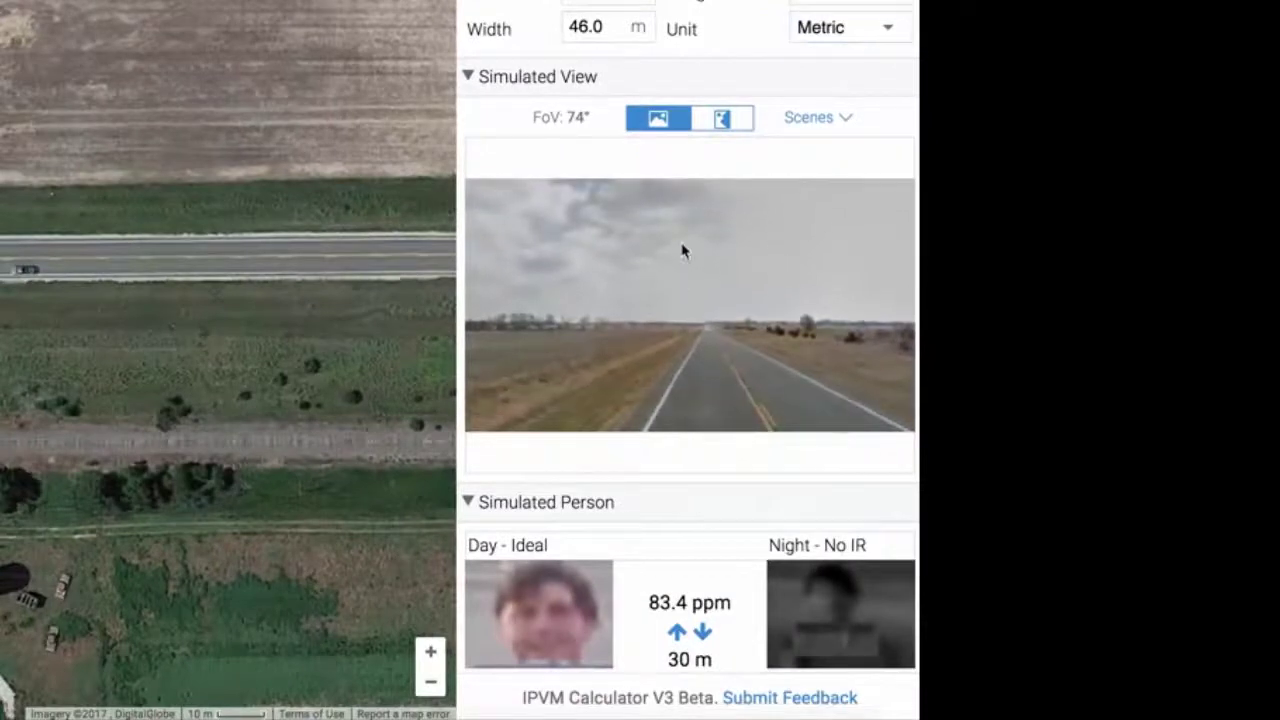
left_click(722, 120)
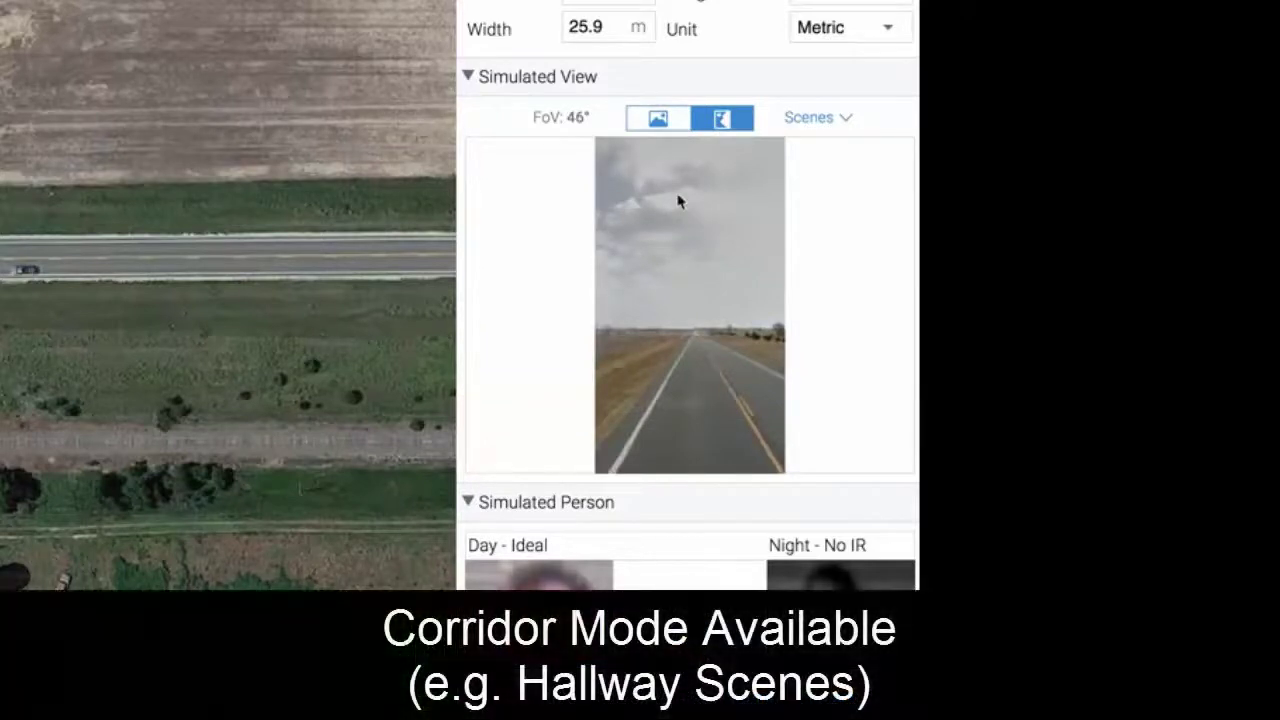
left_click_drag(703, 290, 659, 278)
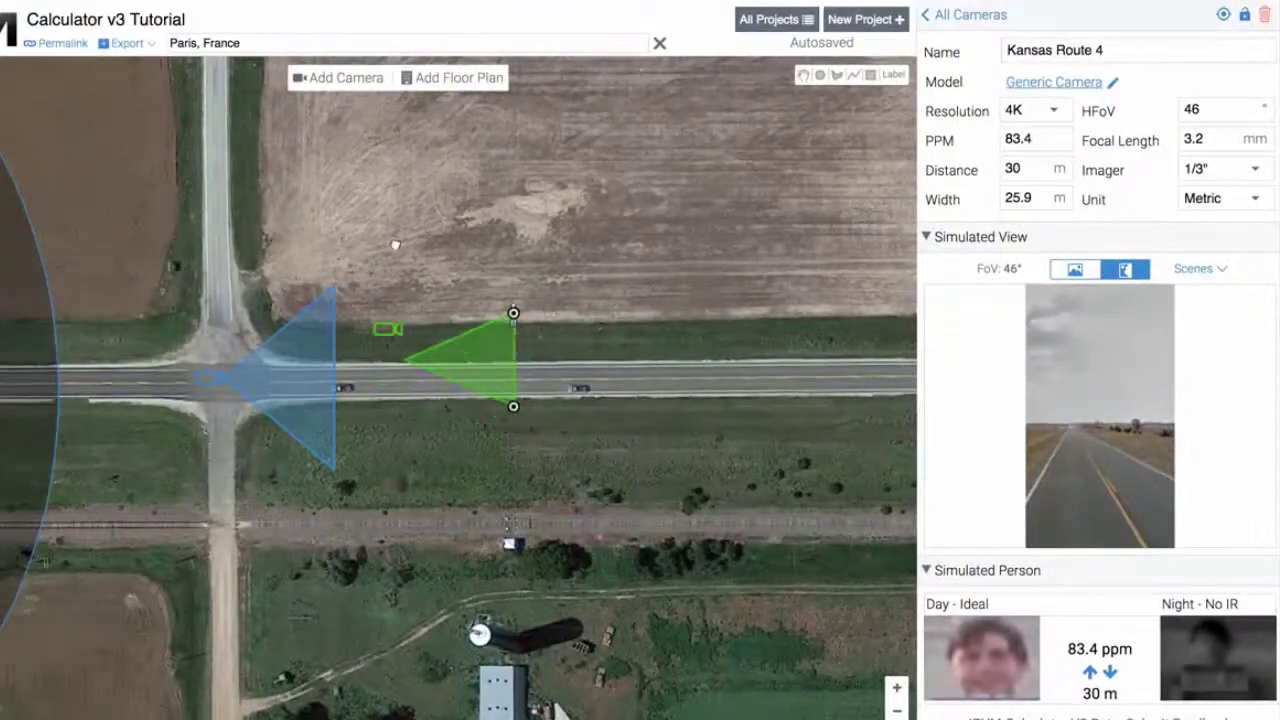
left_click_drag(395, 244, 395, 246)
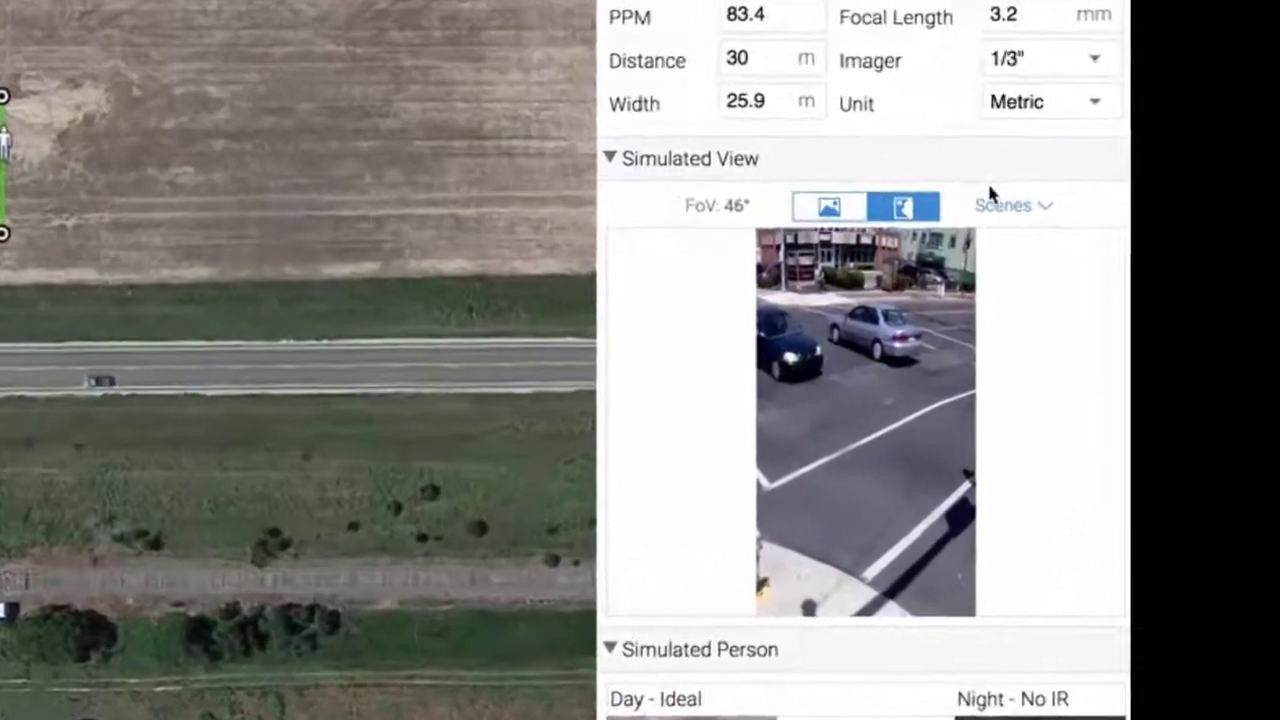
Show the red-car road scene in a landscape simulated view and switch units back to Imperial
left_click(1000, 204)
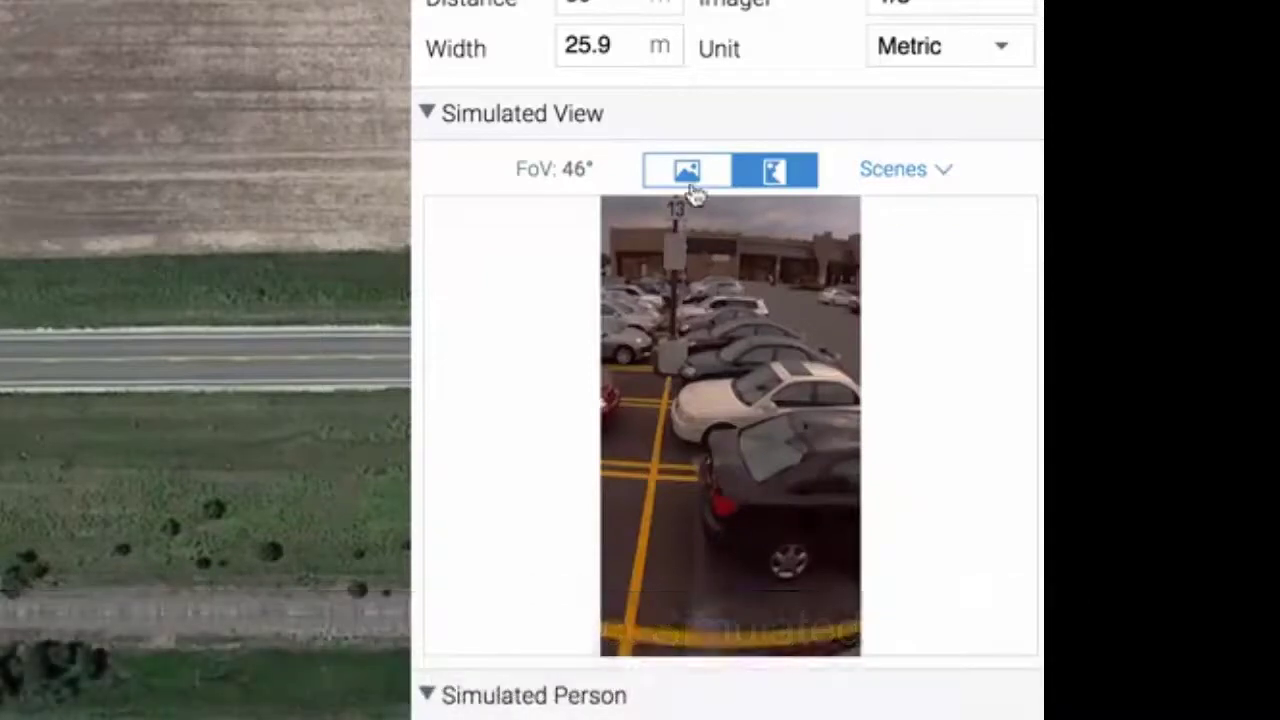
left_click(690, 184)
left_click(893, 168)
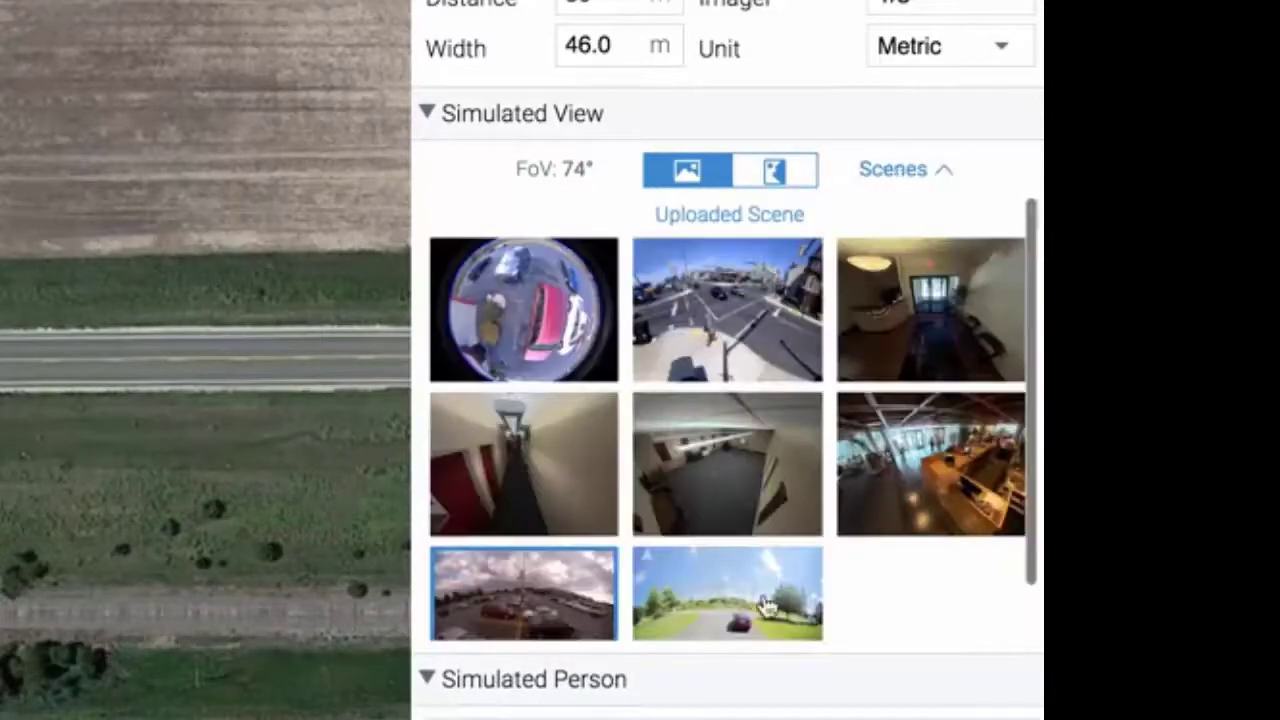
left_click(761, 589)
left_click_drag(771, 486, 726, 437)
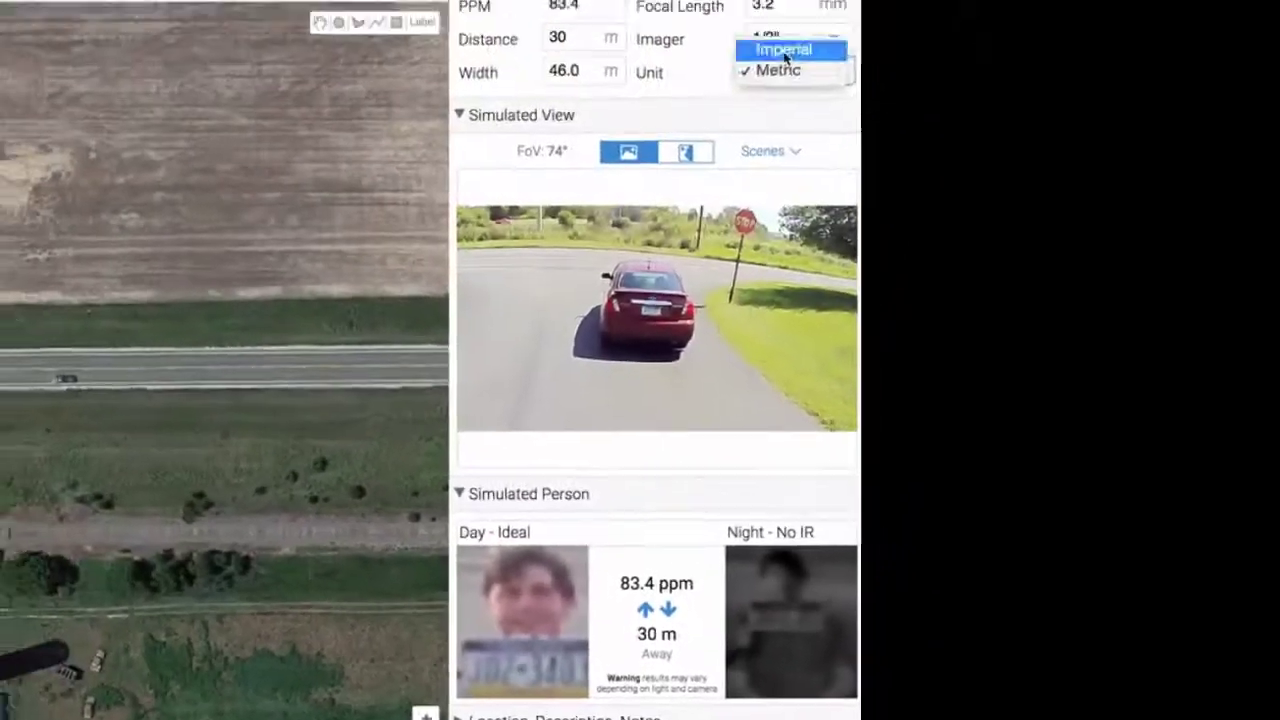
left_click(782, 66)
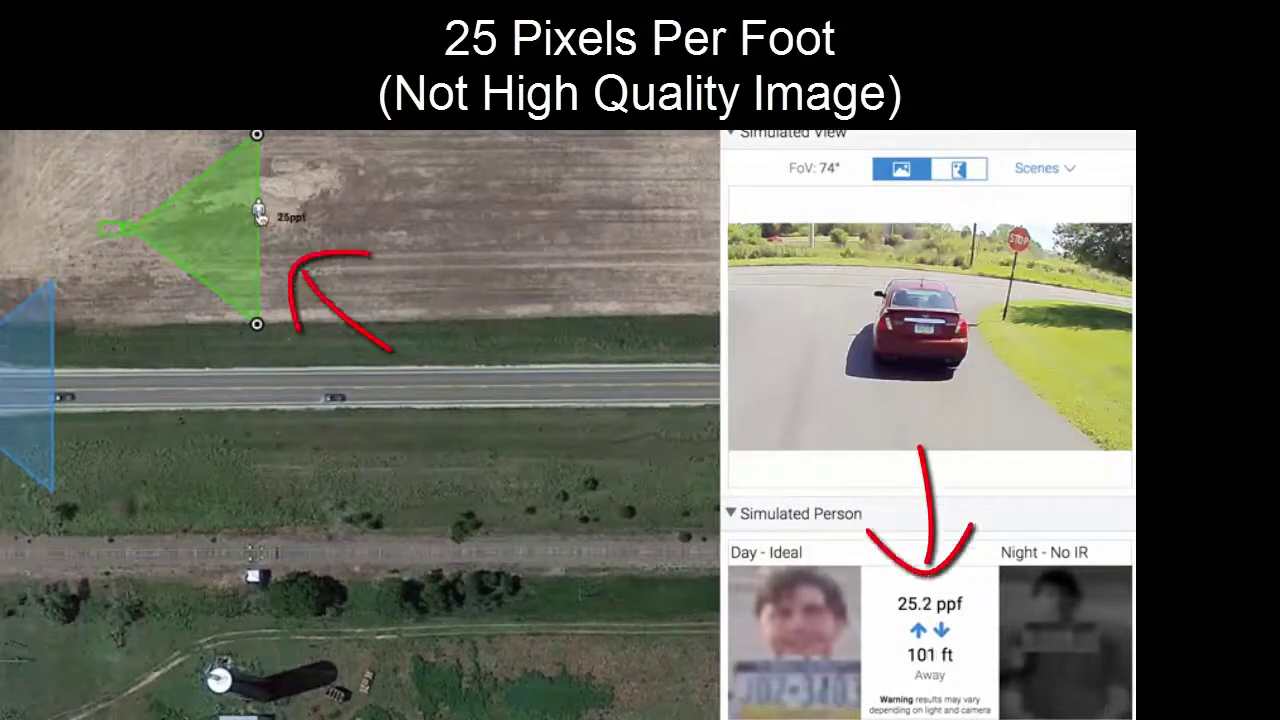
Bring the target in to 50 ft and open the resolution list to choose 1080p
left_click_drag(258, 213, 195, 215)
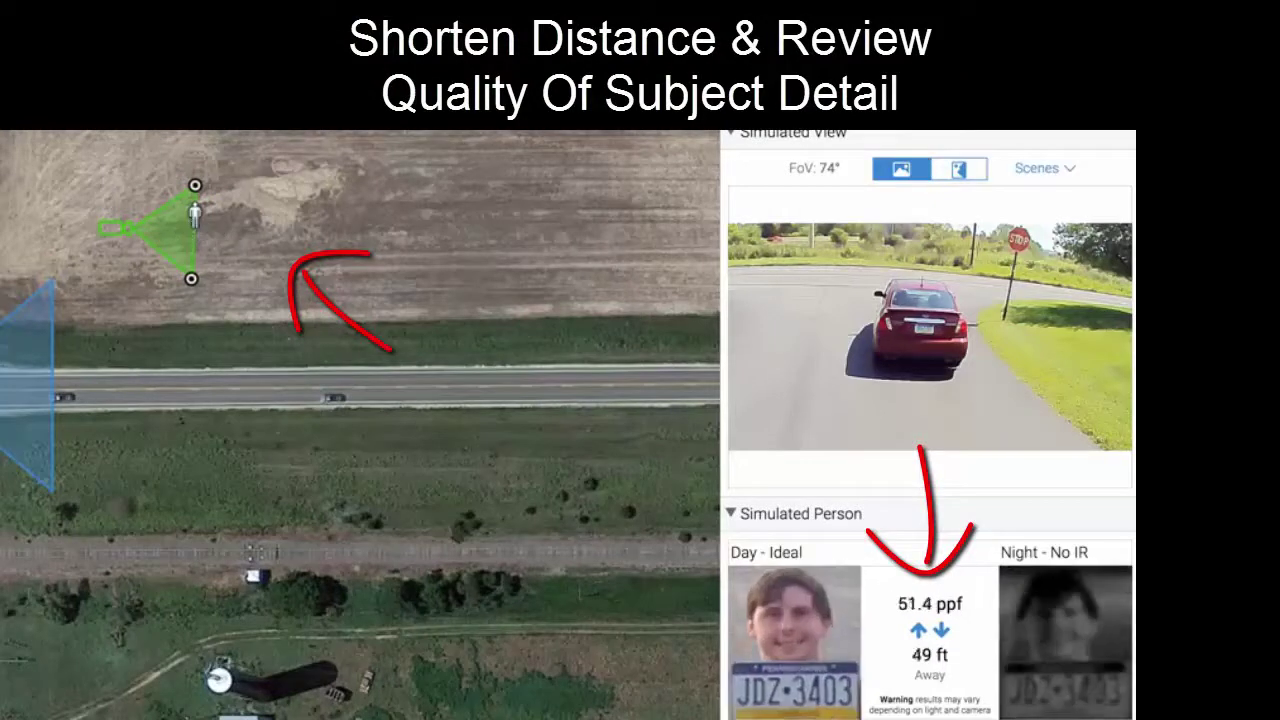
type("50")
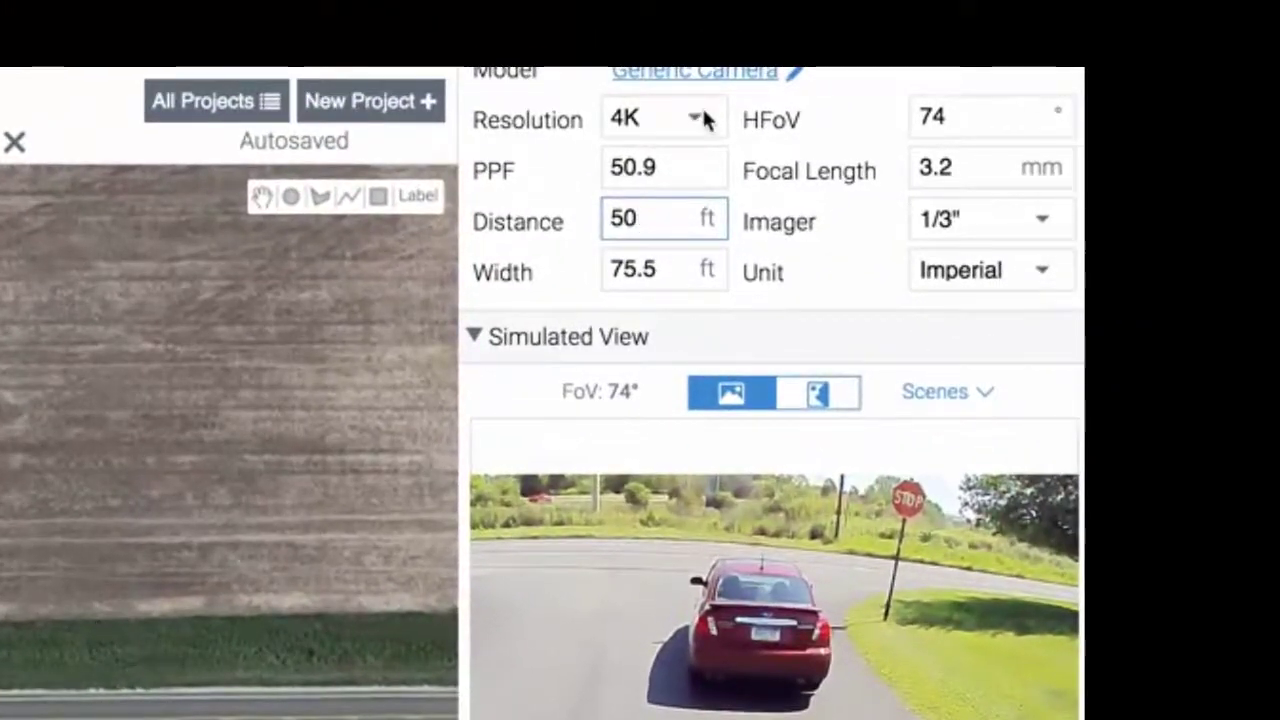
left_click(703, 118)
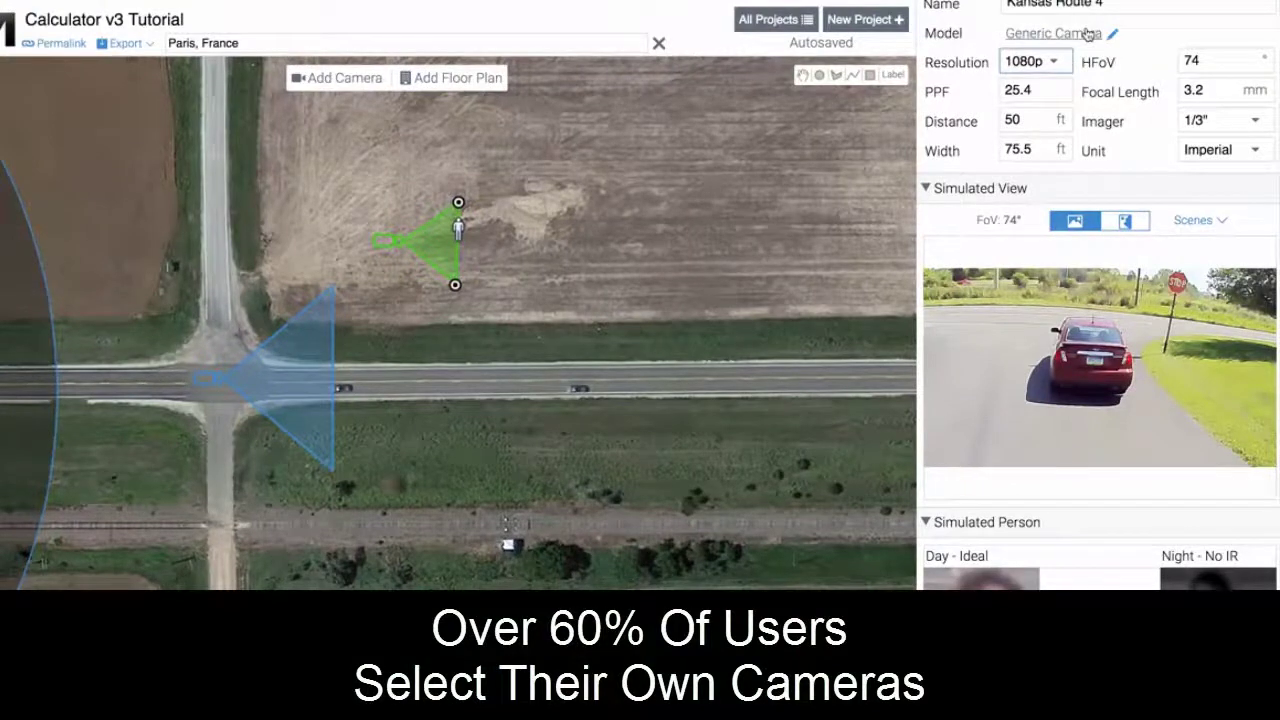
Open the camera model catalogue and browse the Pelco, Avigilon and Arecont model lists
left_click(1109, 35)
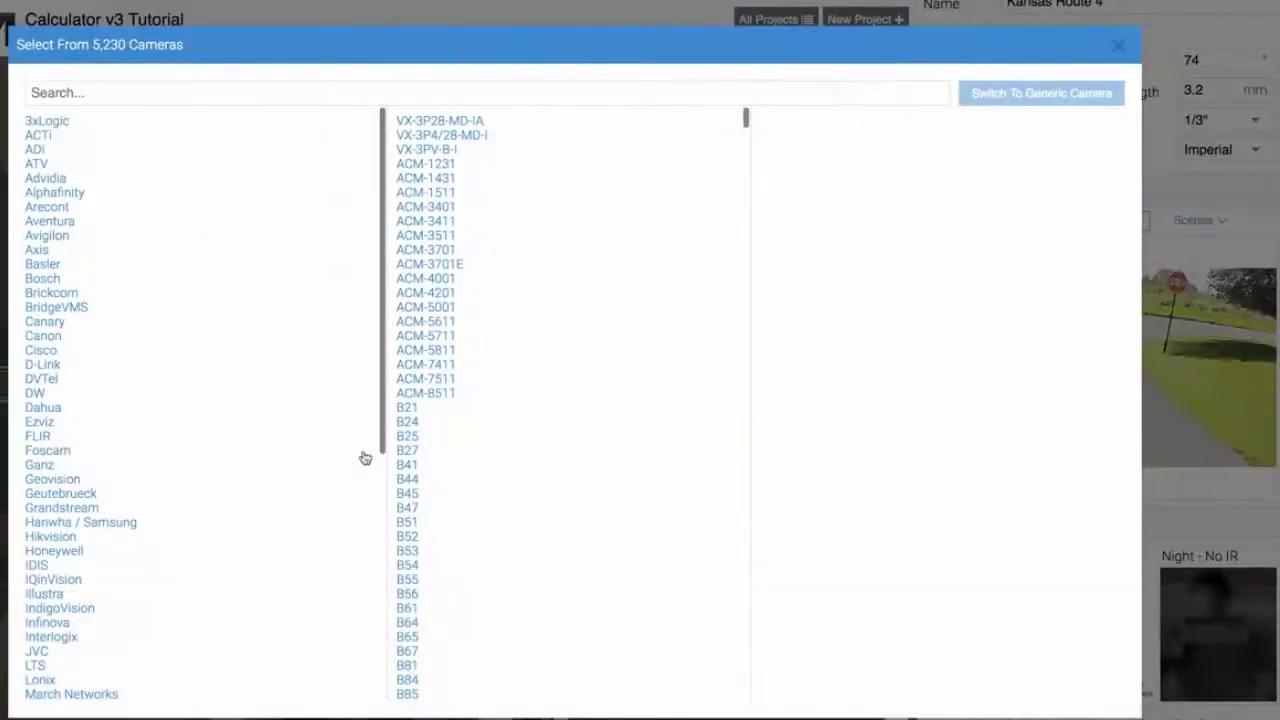
scroll(228, 563, "down", 5)
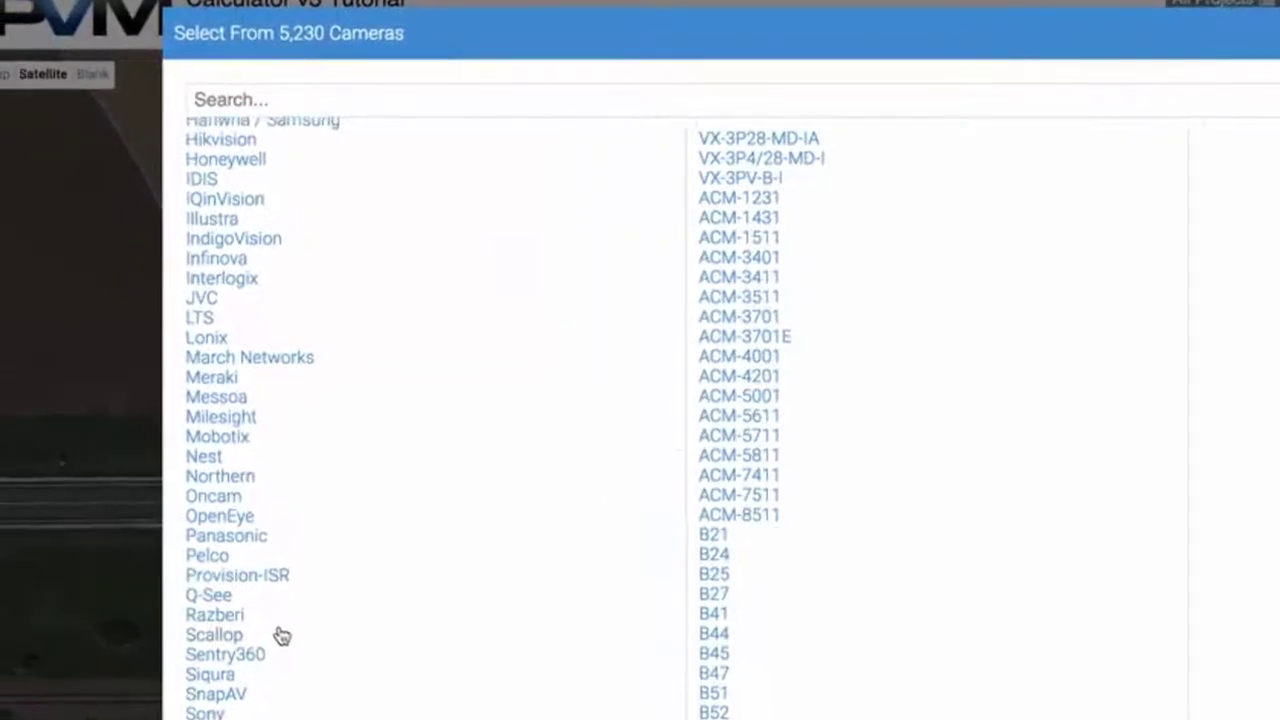
scroll(135, 514, "up", 1)
scroll(287, 640, "down", 1)
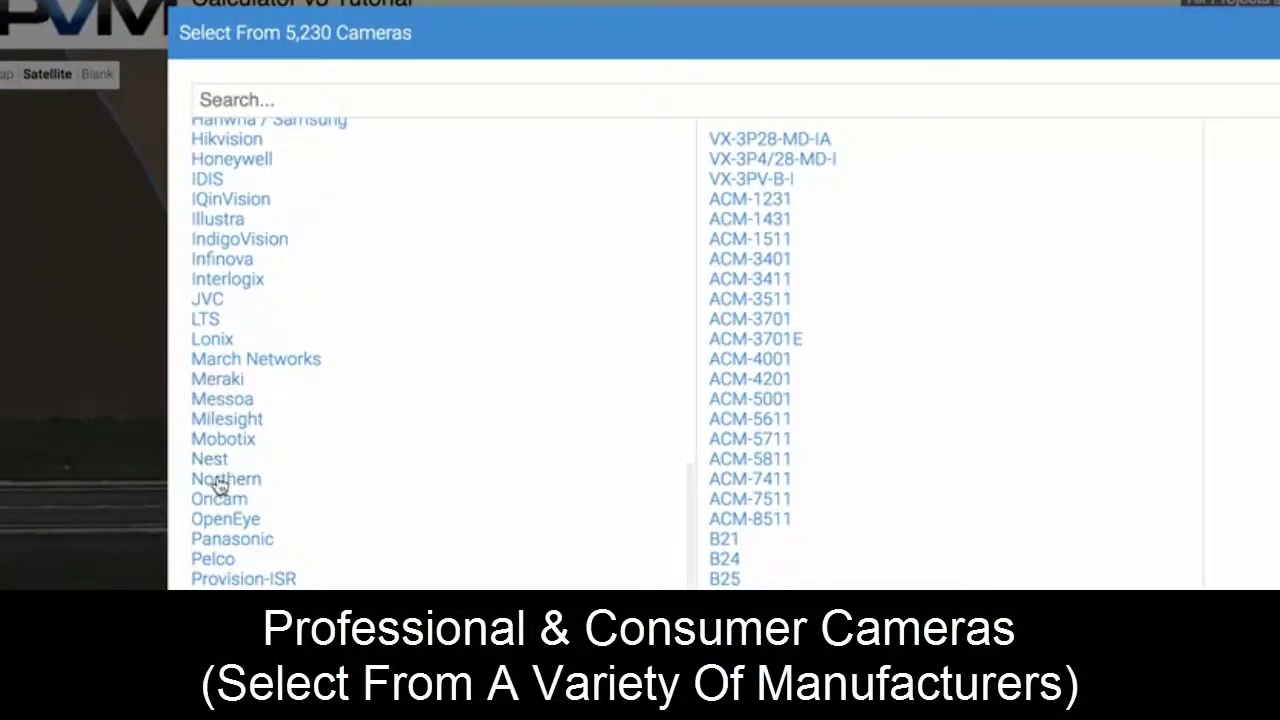
left_click(223, 558)
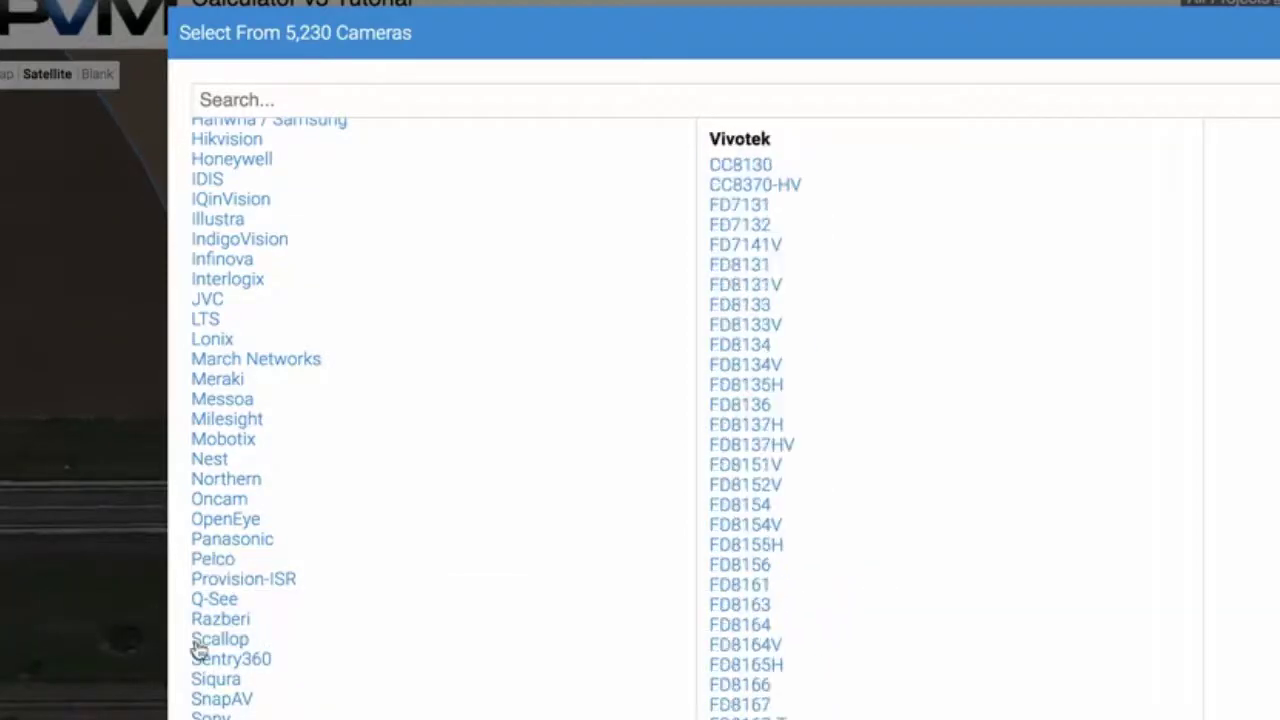
scroll(222, 279, "up", 5)
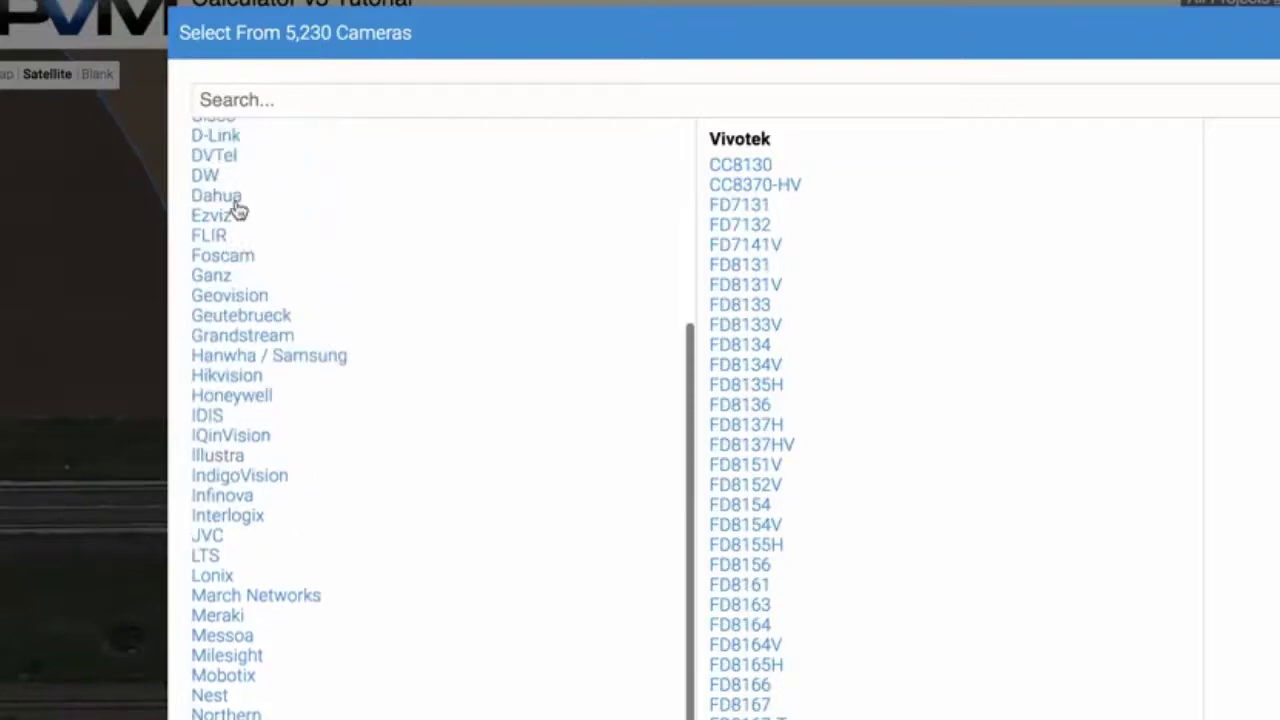
scroll(236, 210, "up", 1)
left_click(222, 213)
left_click(232, 171)
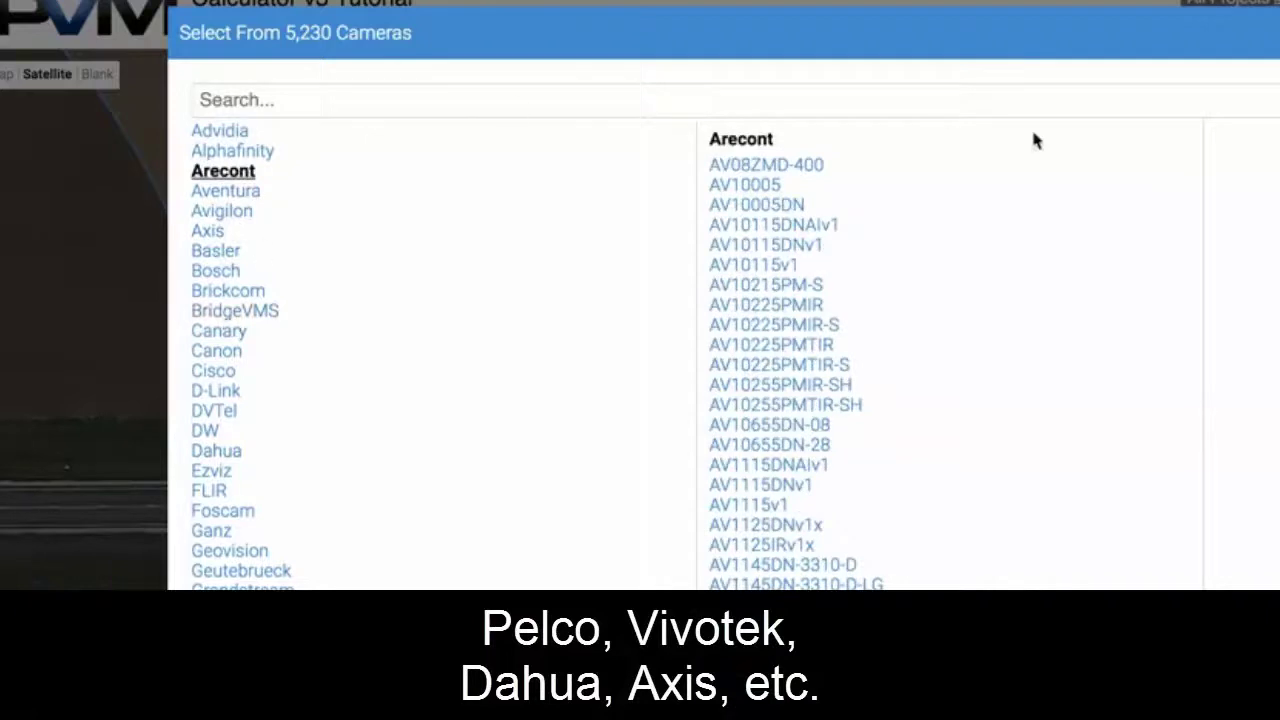
List the Axis models and show the specifications of the P3346-VE 3MP dome
left_click(223, 232)
scroll(845, 566, "down", 15)
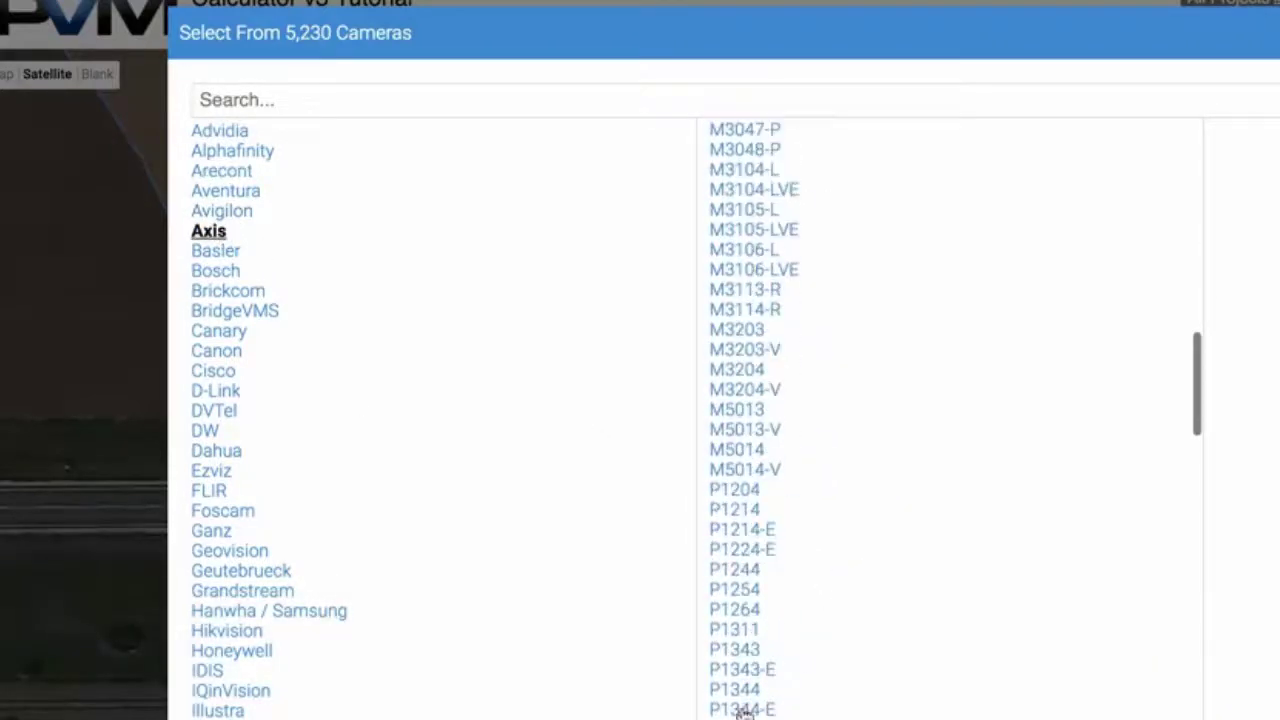
scroll(742, 683, "down", 10)
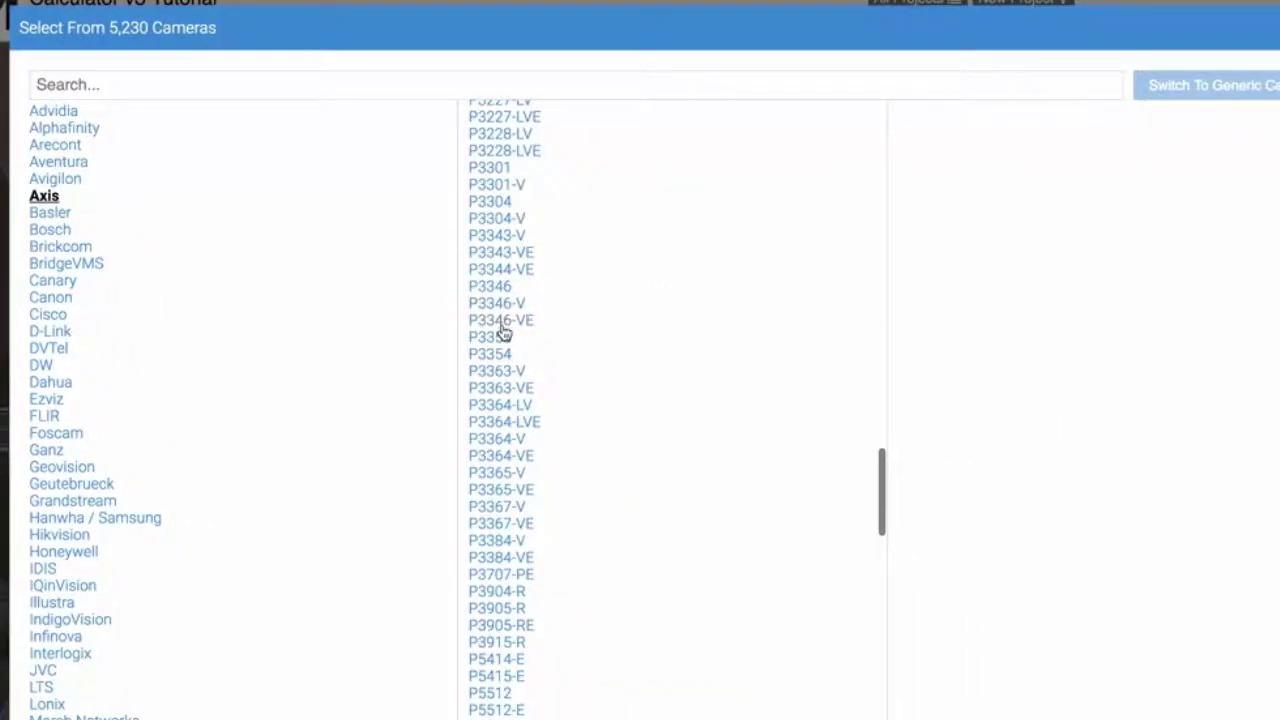
left_click(501, 323)
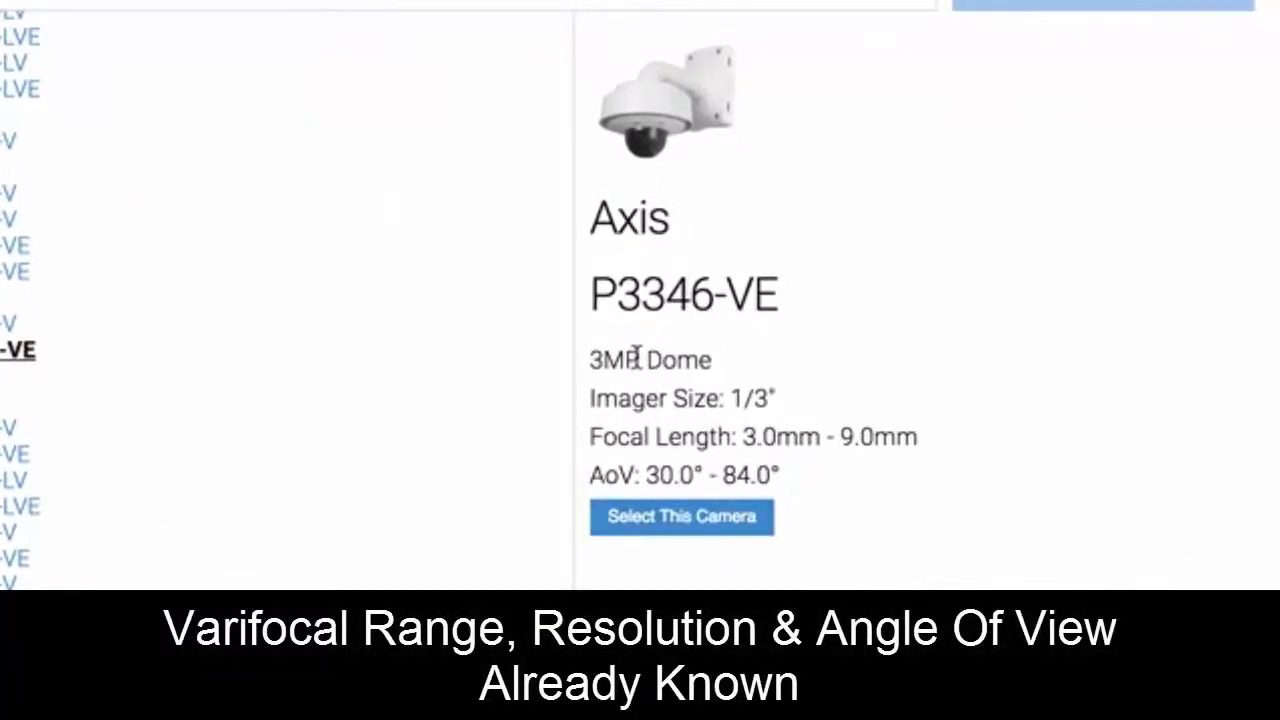
Assign the Axis P3346-VE to Kansas Route 4 and narrow its HFoV to 30°
left_click(730, 516)
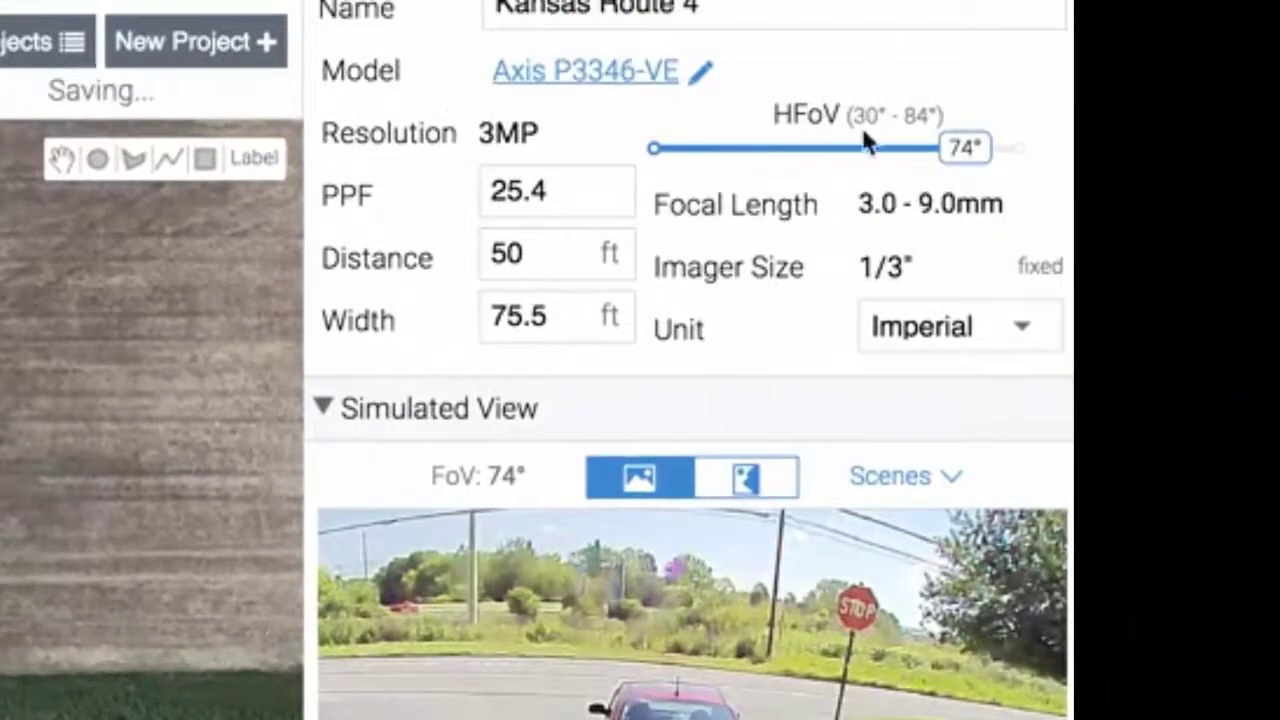
left_click_drag(966, 151, 1055, 175)
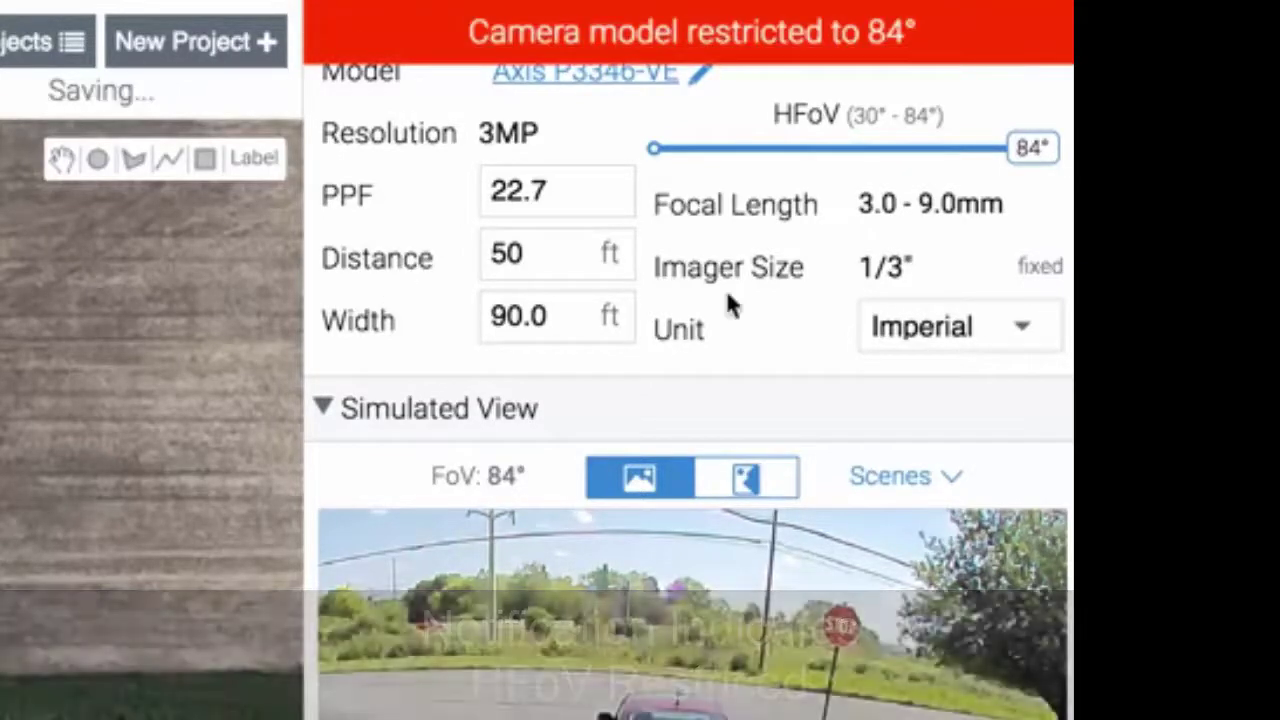
left_click_drag(1028, 150, 632, 168)
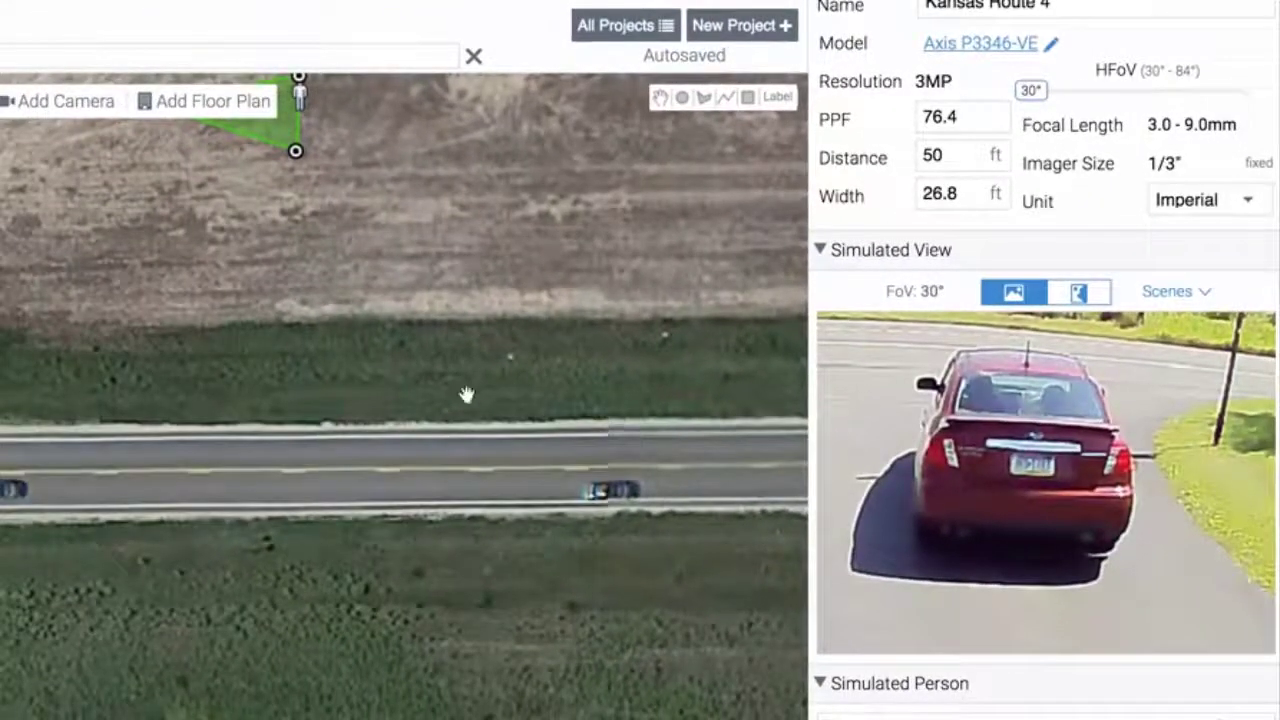
Move the camera onto the road and zoom out to frame the intersection
left_click_drag(466, 395, 466, 403)
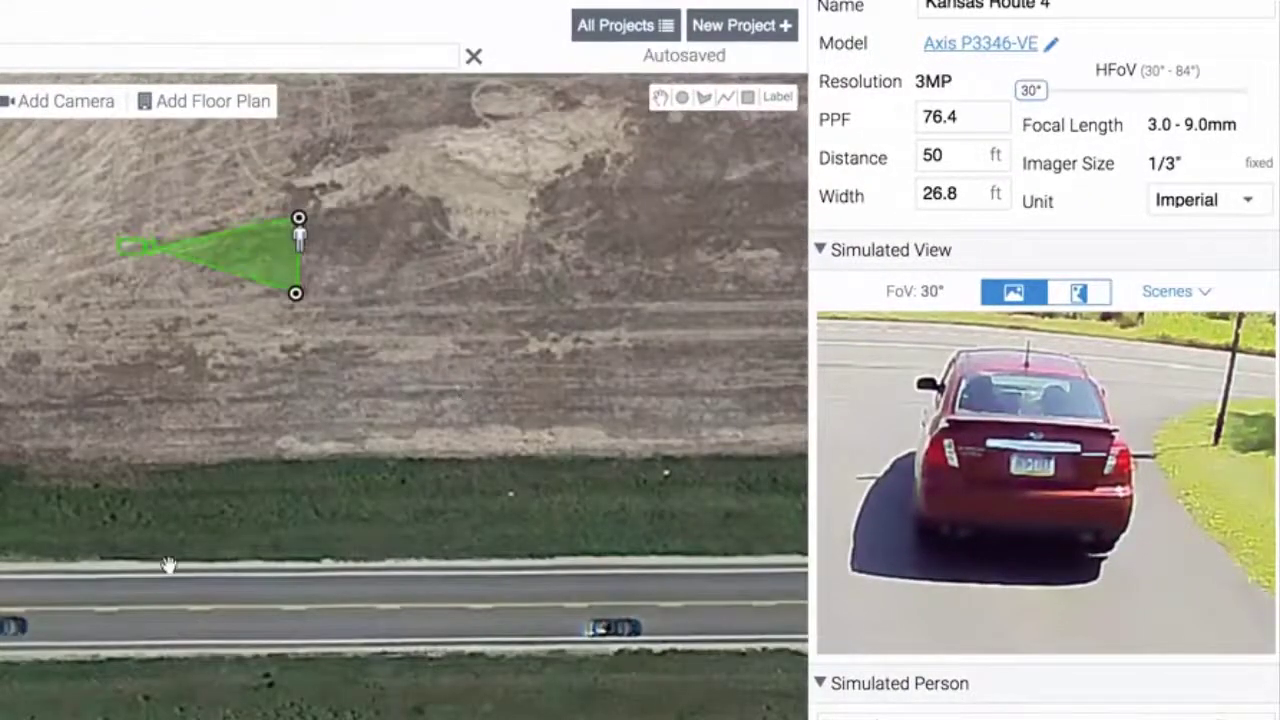
left_click(160, 614)
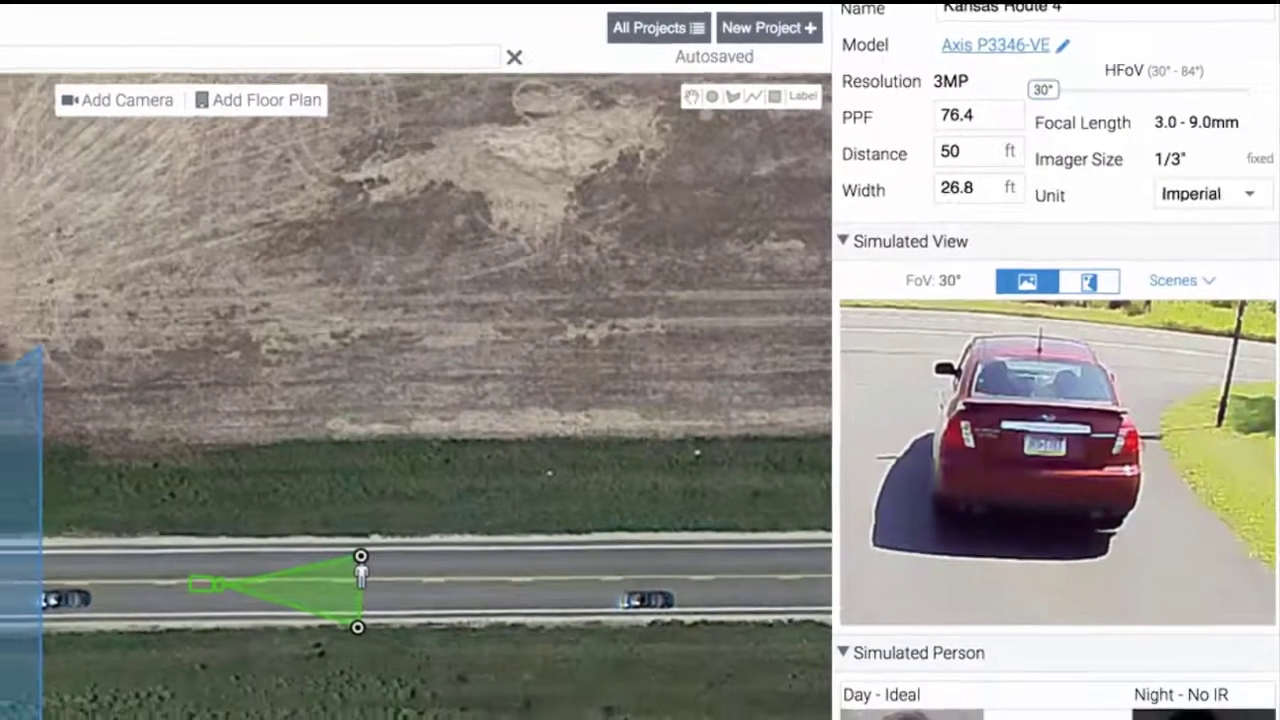
left_click(781, 719)
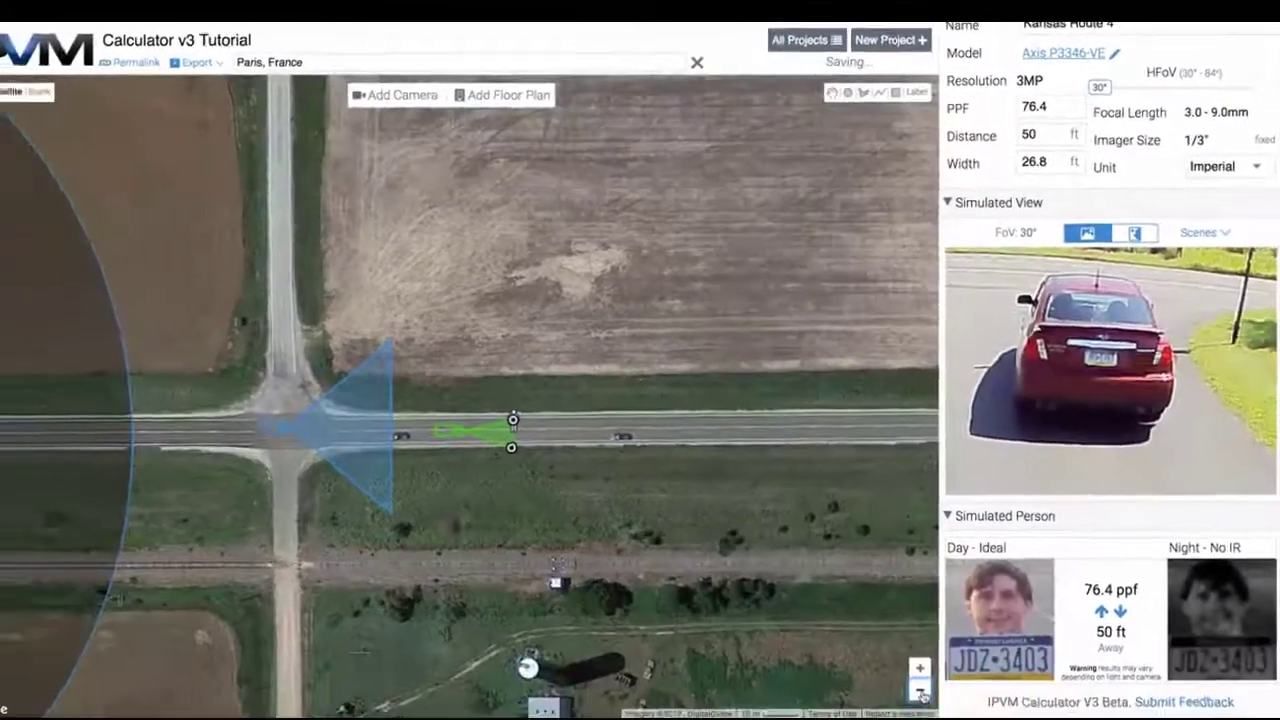
left_click(920, 692)
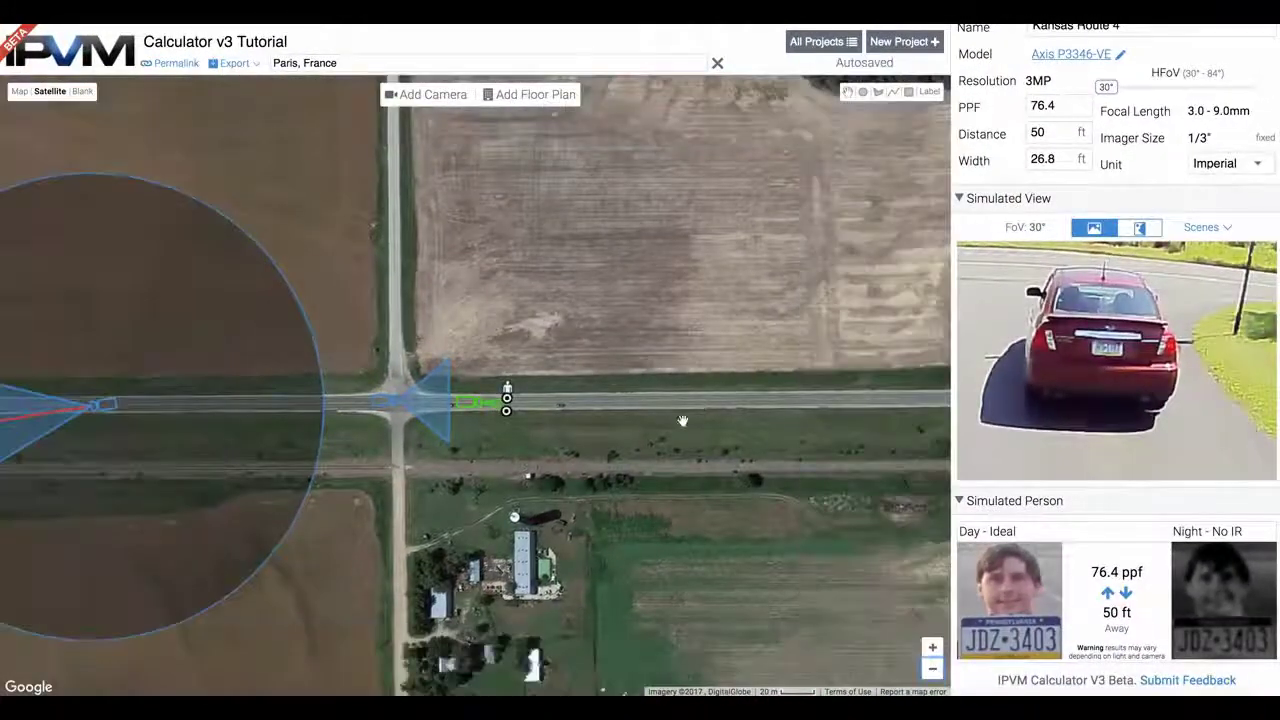
left_click_drag(680, 420, 617, 374)
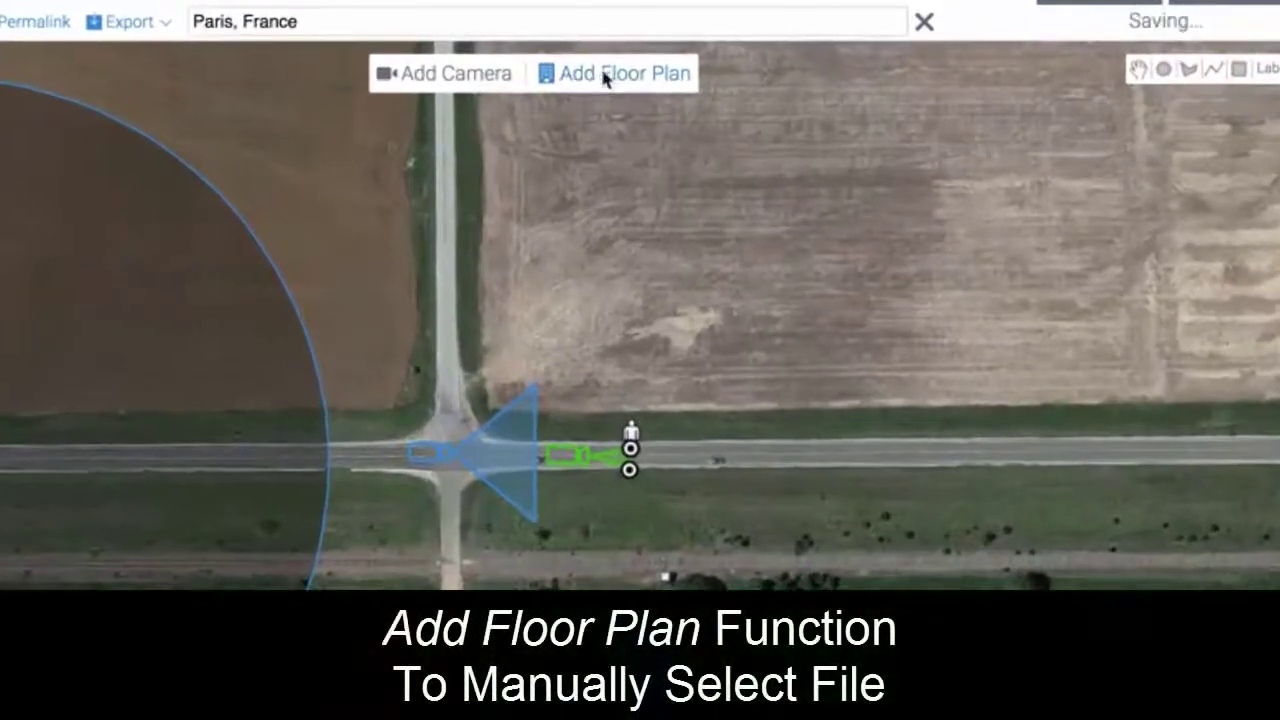
Upload mcdonalds-floorplan.jpg as a new floor plan, finding it by searching 'floo'
left_click(604, 74)
left_click(524, 506)
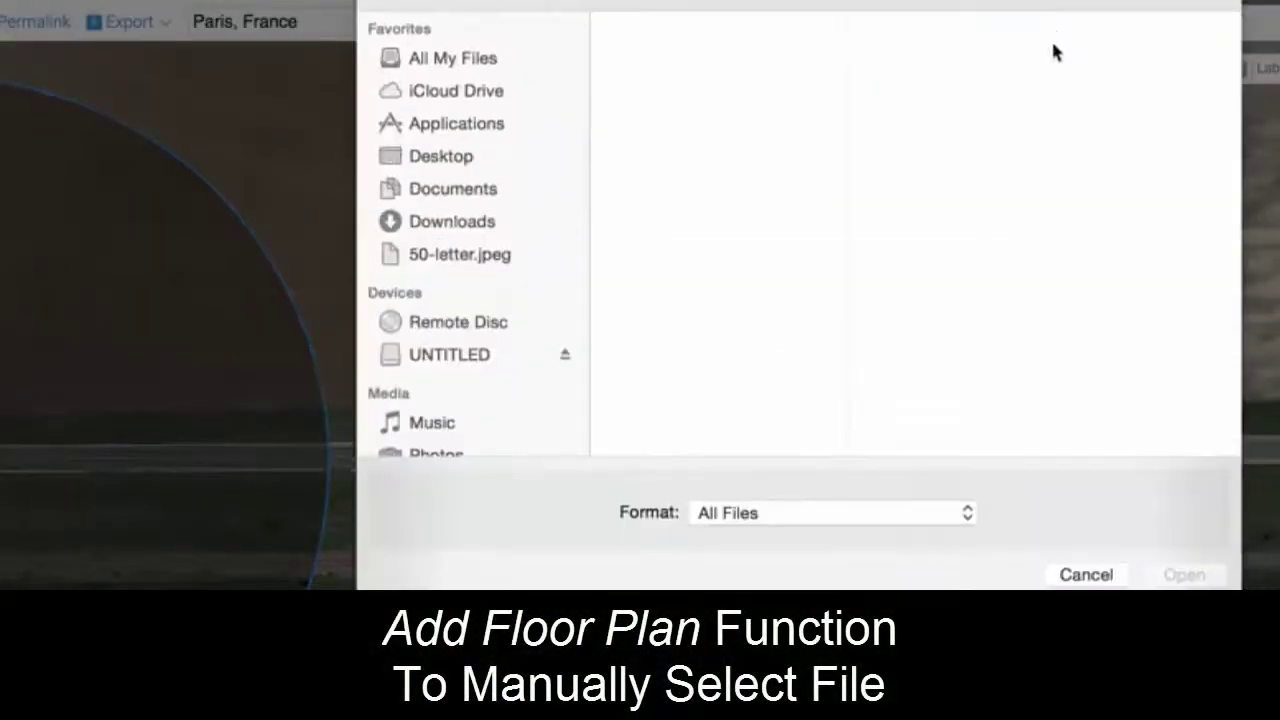
type("floorpla")
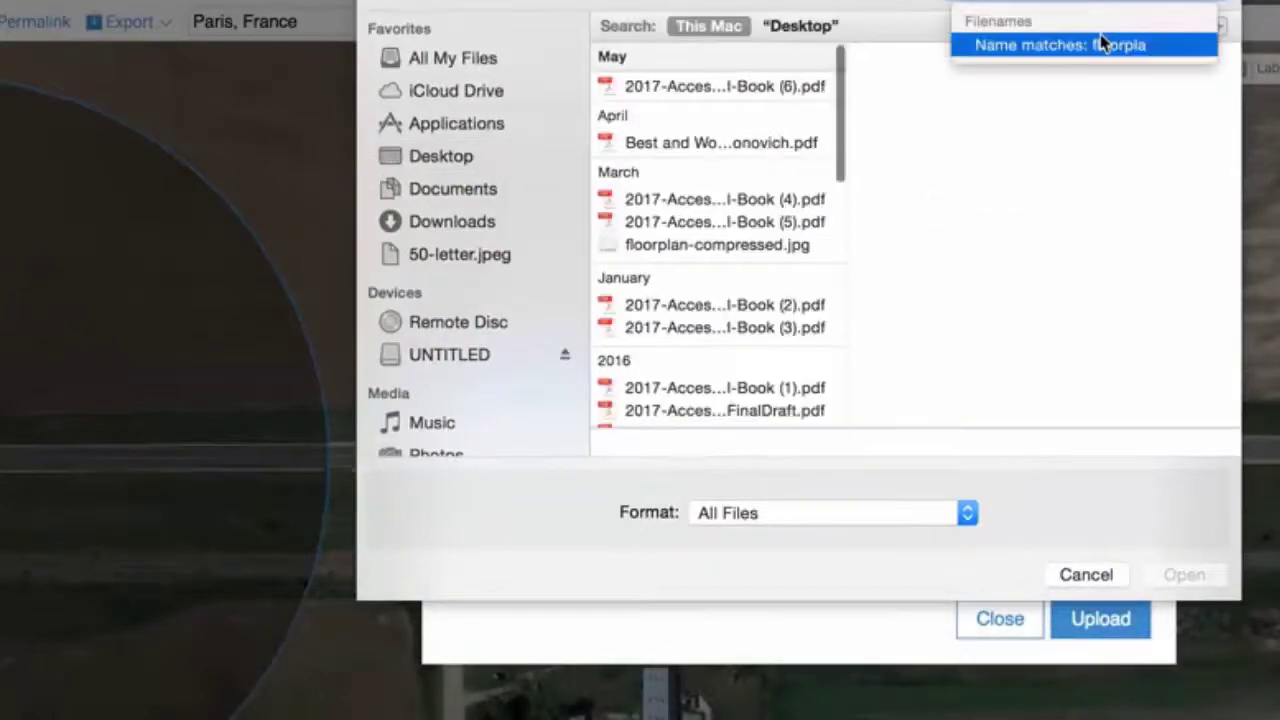
left_click(1100, 43)
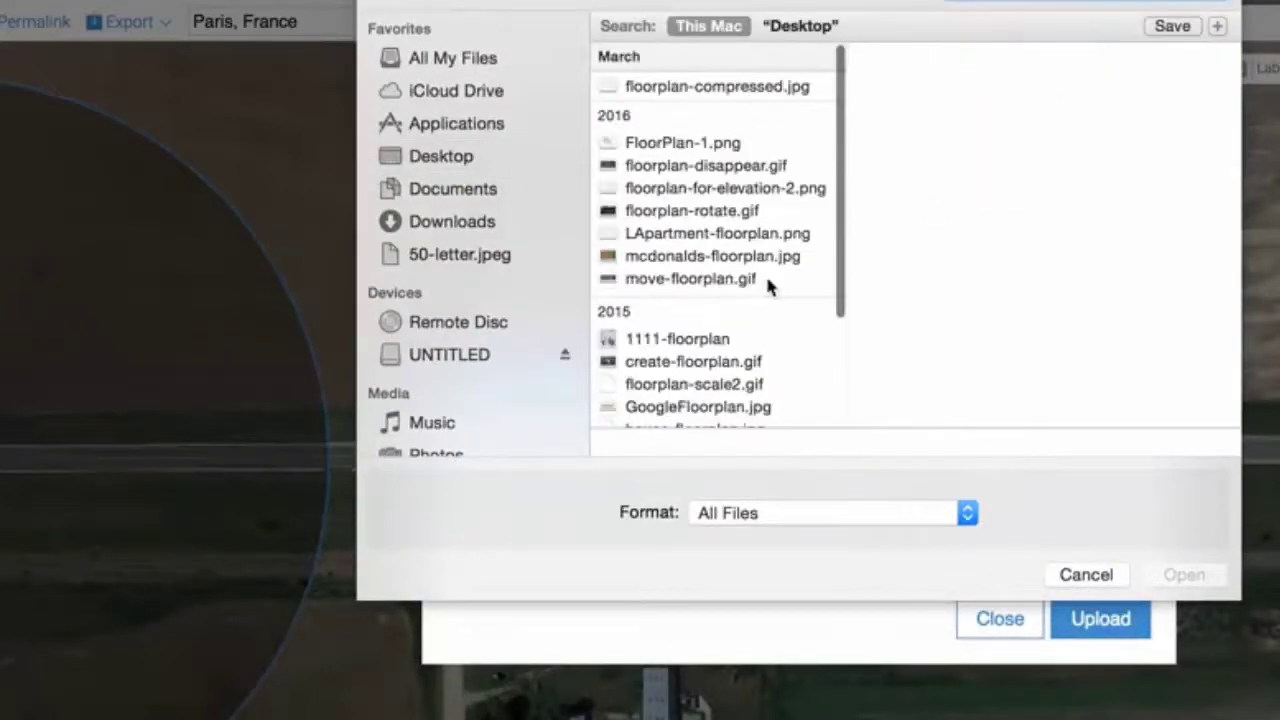
scroll(757, 286, "down", 1)
double_click(712, 240)
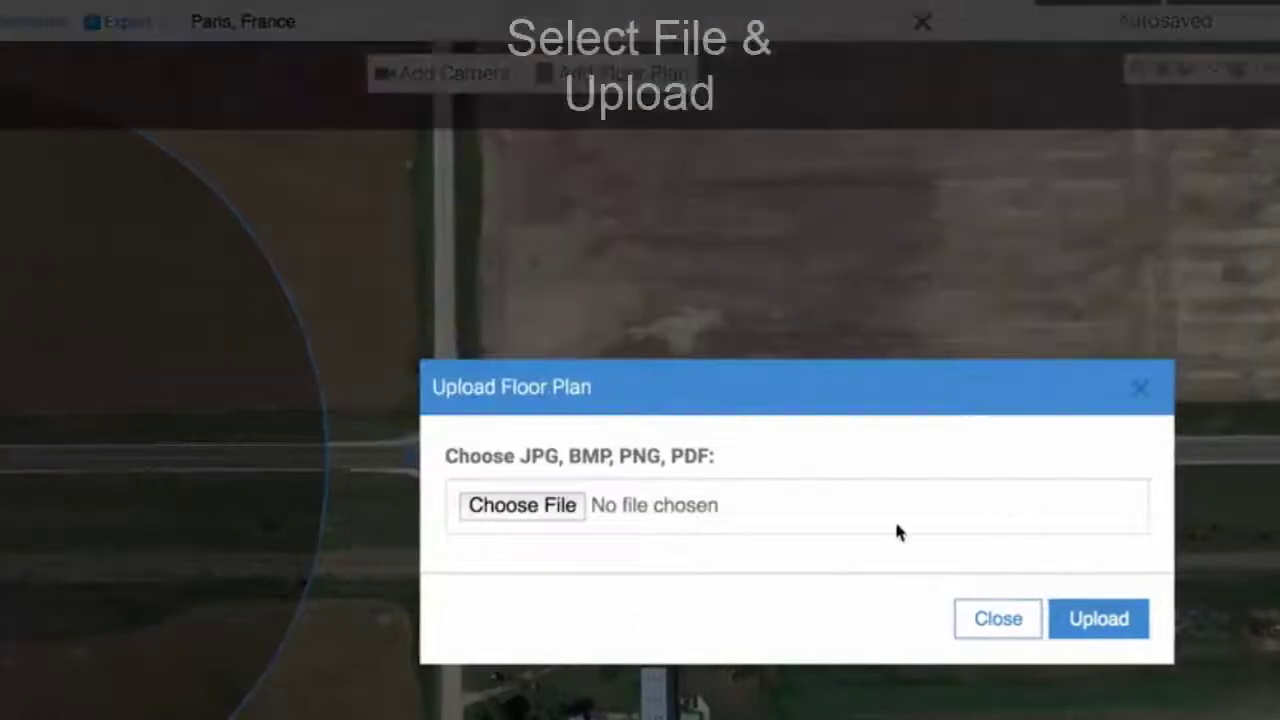
left_click(1088, 622)
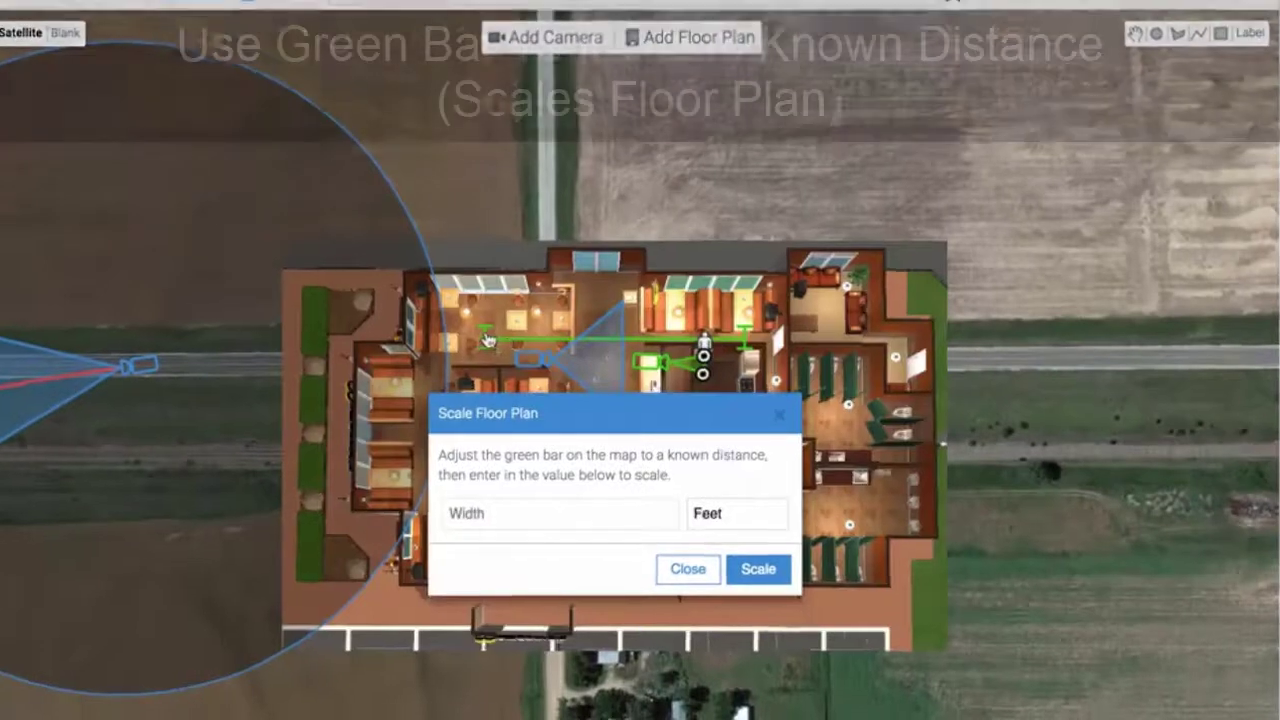
Scale the floor plan to a 6-meter reference and place it on the road east of the intersection
left_click_drag(507, 344, 581, 338)
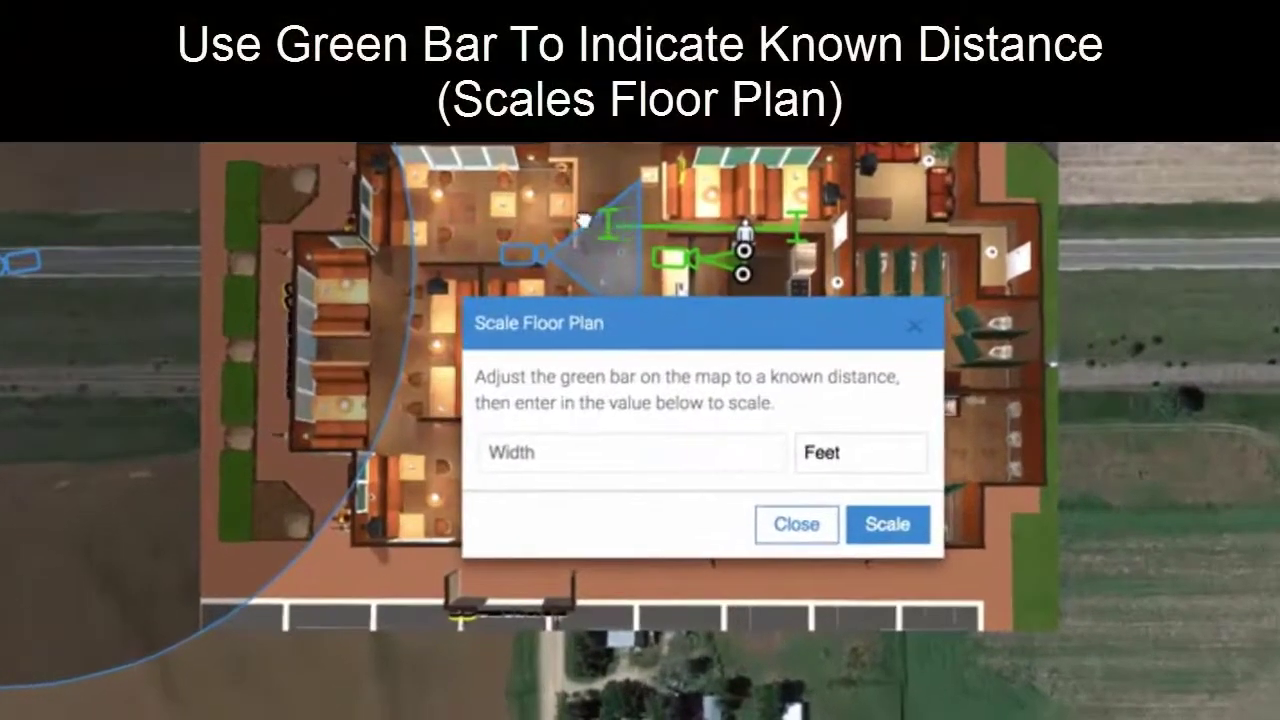
left_click_drag(583, 219, 578, 222)
left_click_drag(793, 222, 665, 224)
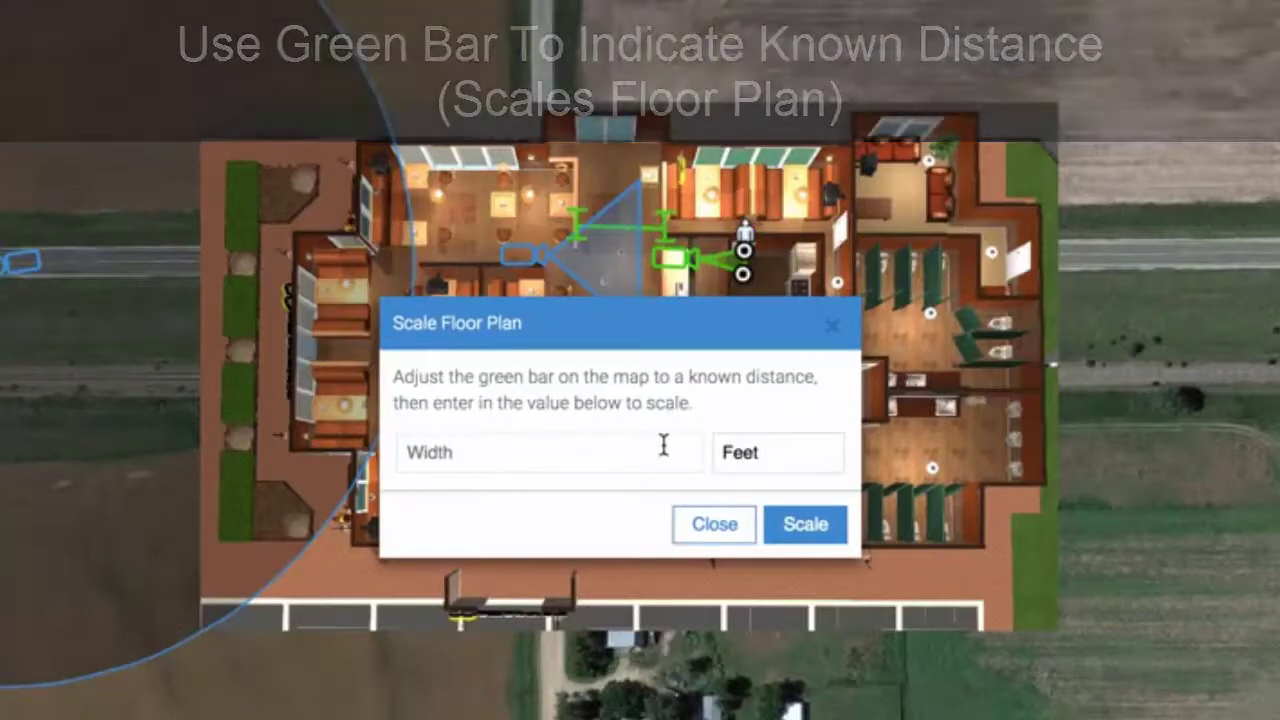
left_click(625, 445)
left_click(805, 452)
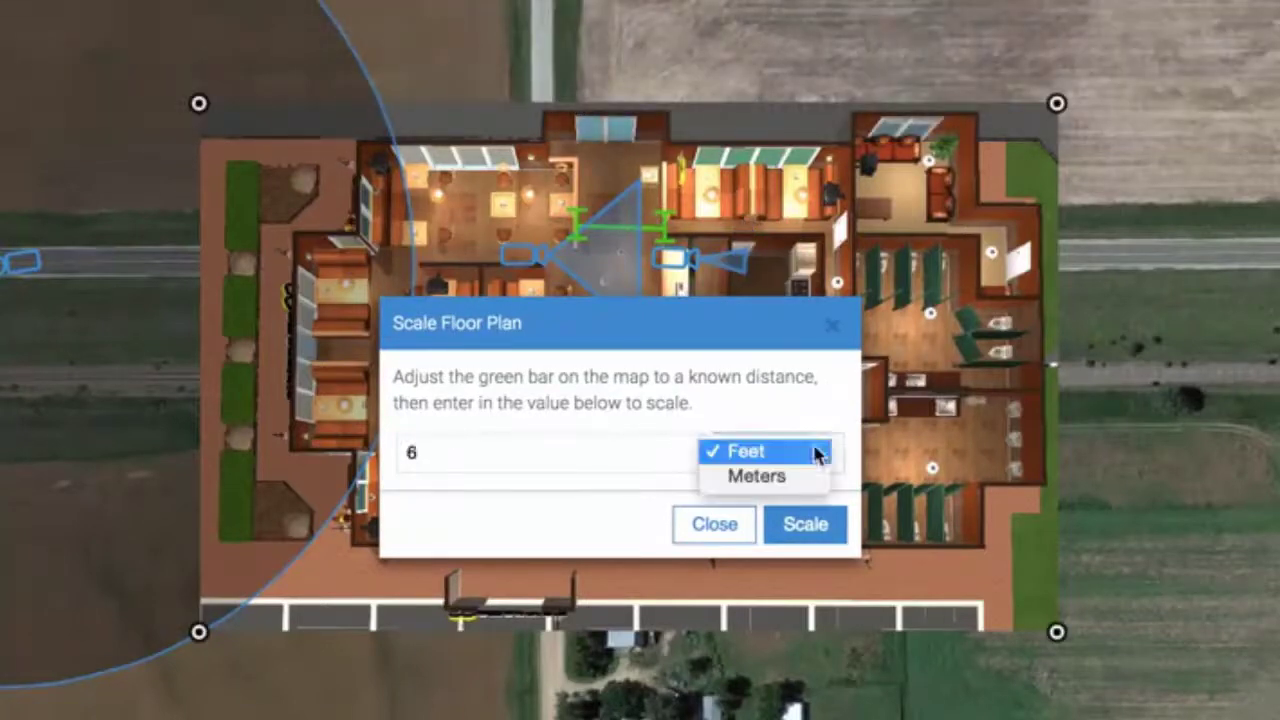
left_click(757, 476)
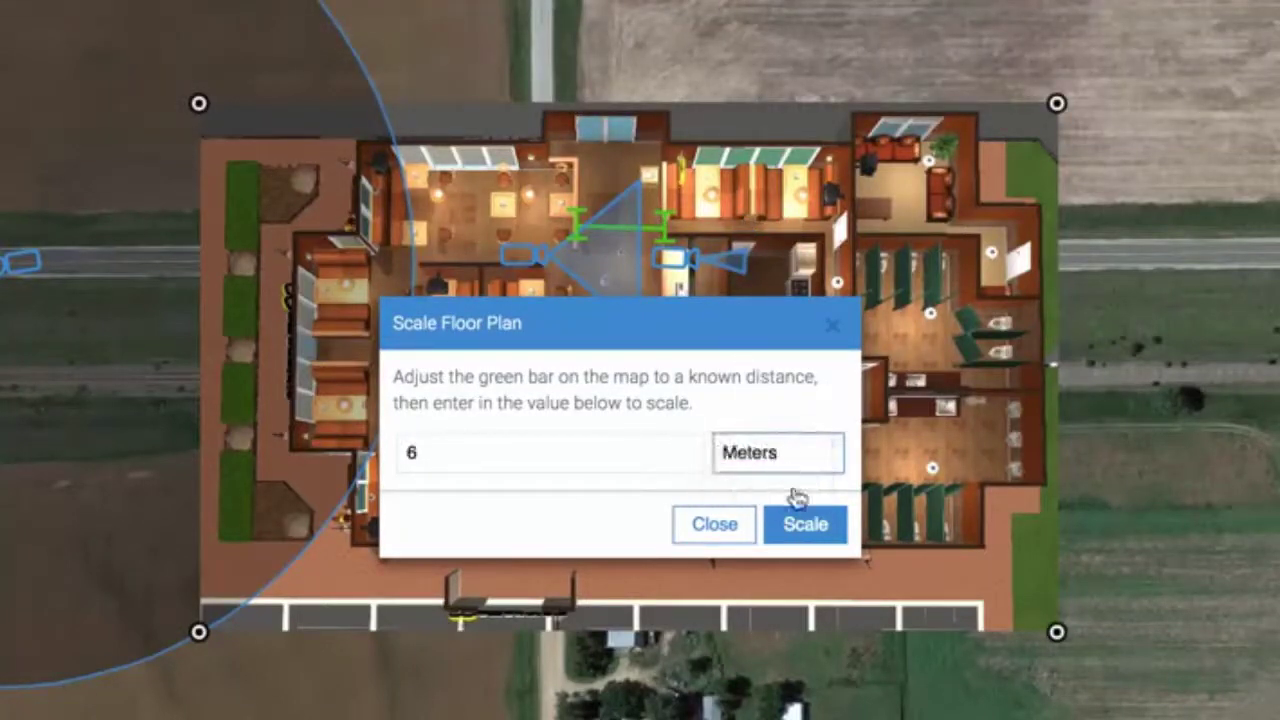
left_click(806, 525)
left_click_drag(638, 365, 1062, 265)
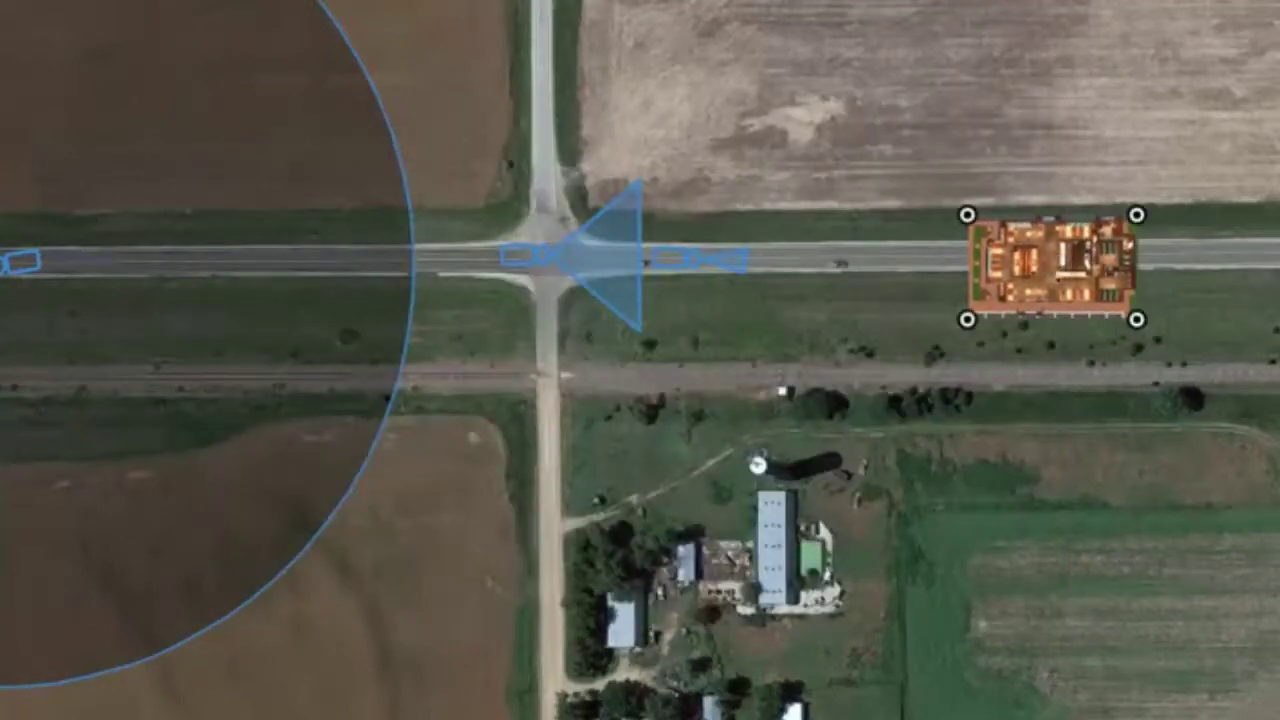
Narrow Camera 5's view cone and move it up within the floor plan
scroll(635, 375, "up", 2)
left_click_drag(1250, 362, 783, 340)
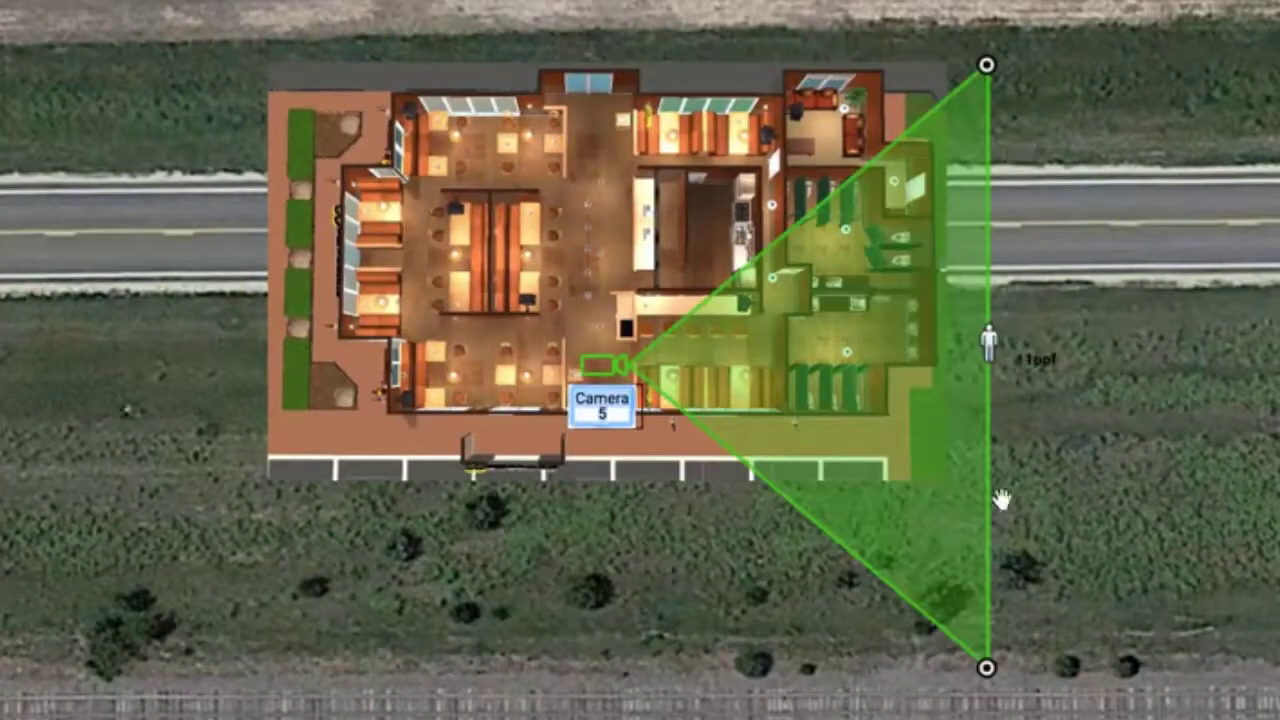
left_click_drag(963, 493, 870, 361)
left_click_drag(600, 367, 595, 272)
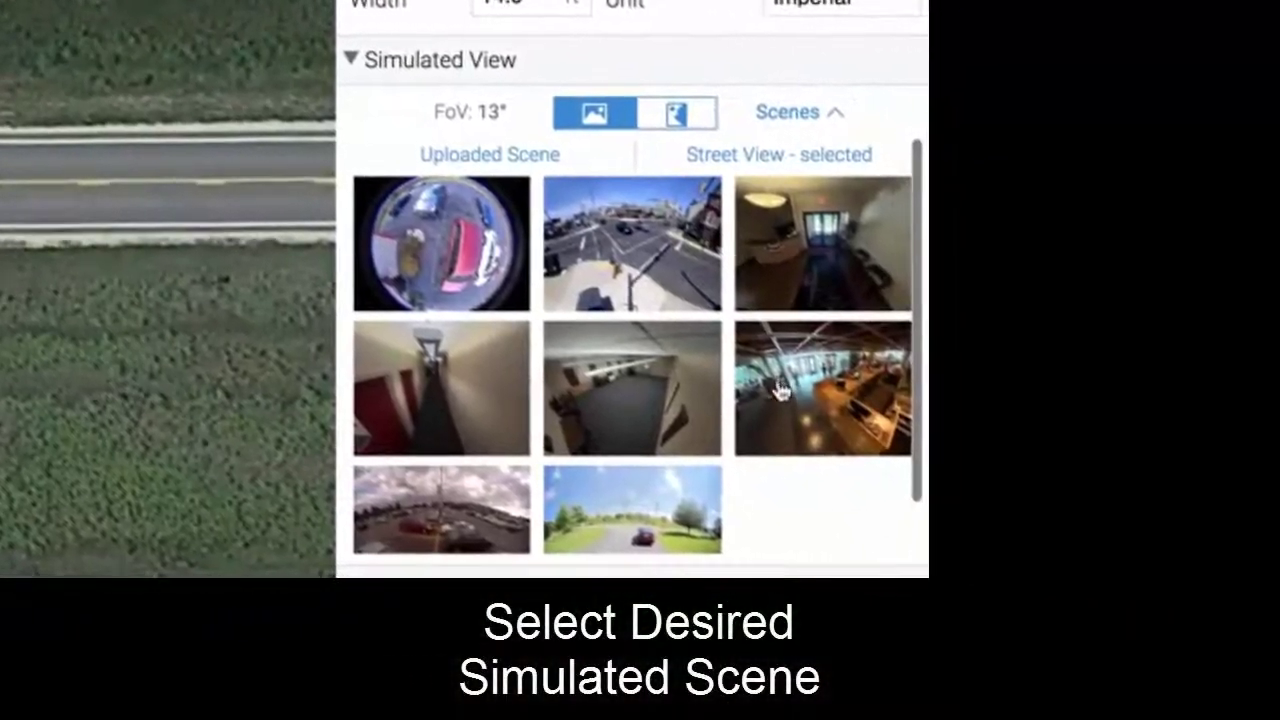
Preview an indoor lobby scene and widen Camera 5's field of view to 82°
left_click(1026, 387)
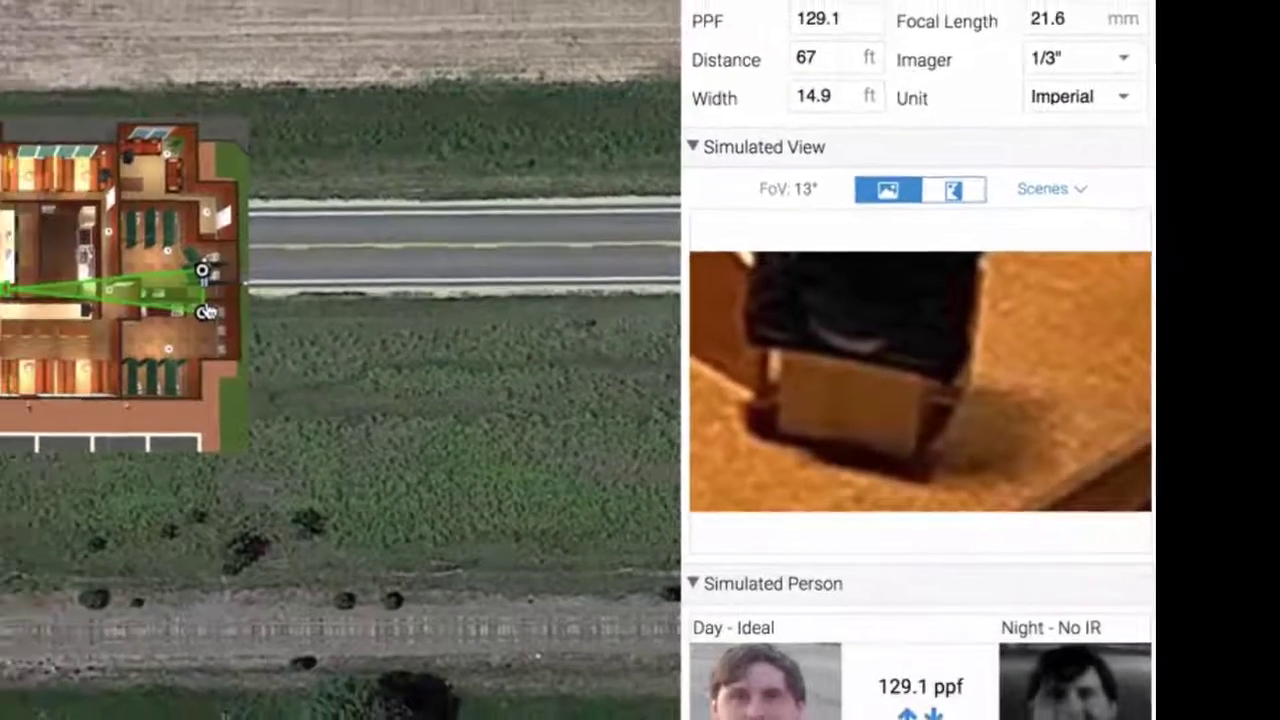
left_click_drag(207, 313, 205, 333)
left_click_drag(329, 368, 329, 460)
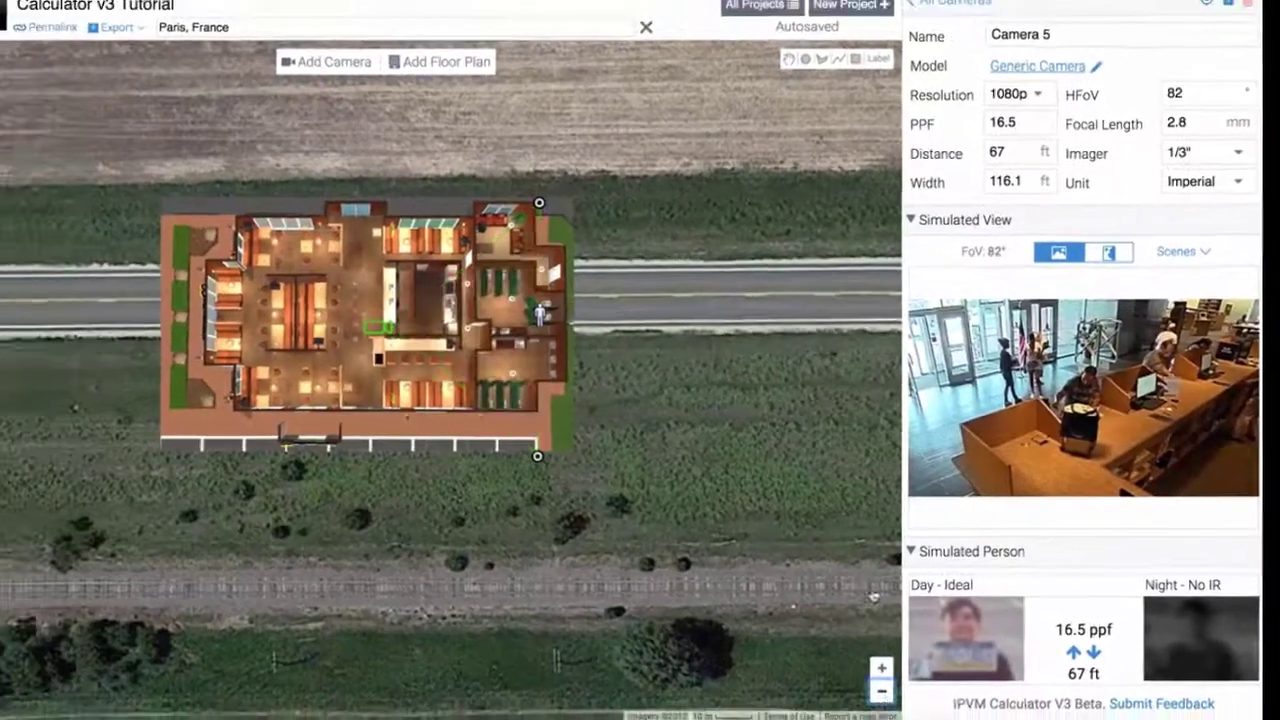
left_click(851, 705)
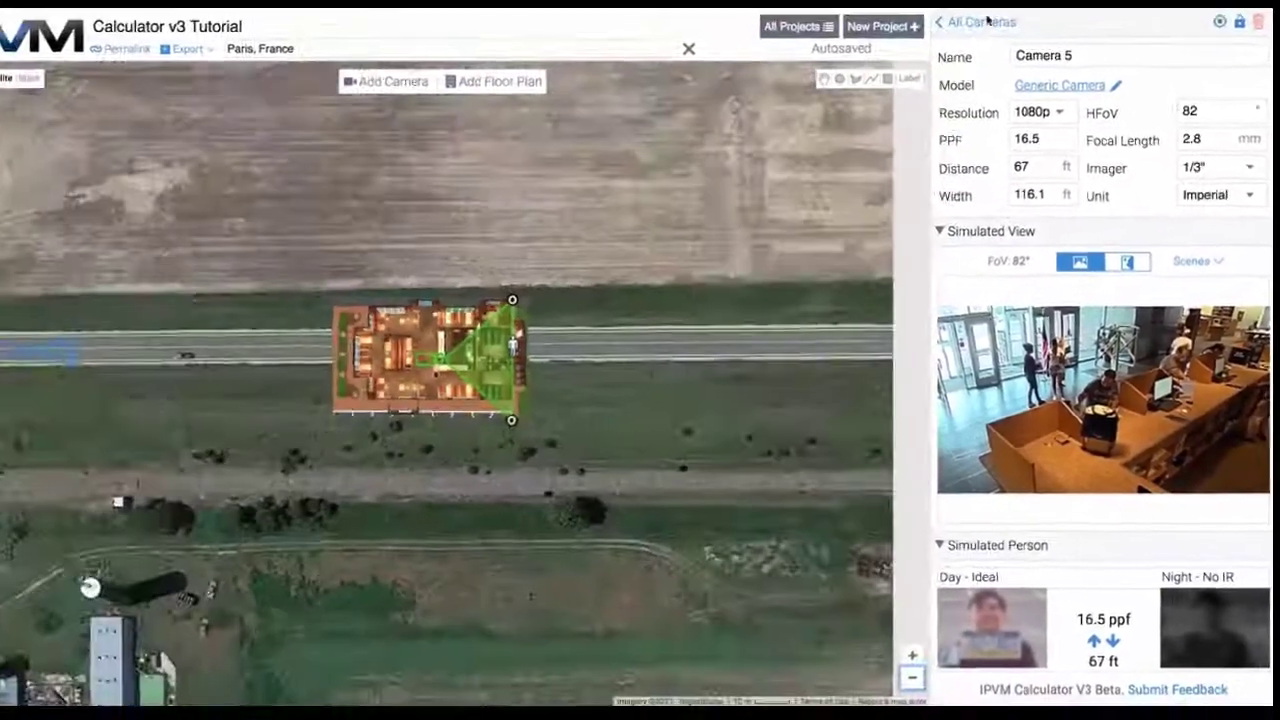
Open Camera 3 from All Cameras and start replacing its name, currently 'Ing'
left_click(931, 0)
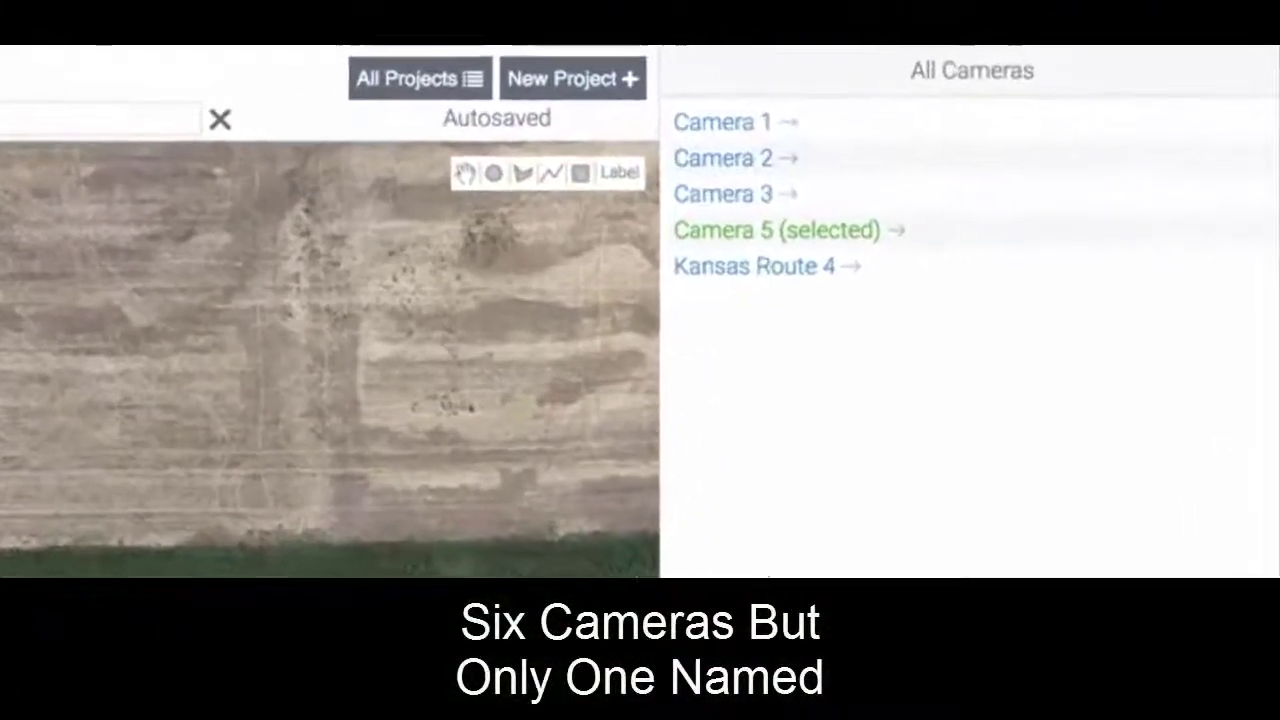
scroll(639, 346, "up", 2)
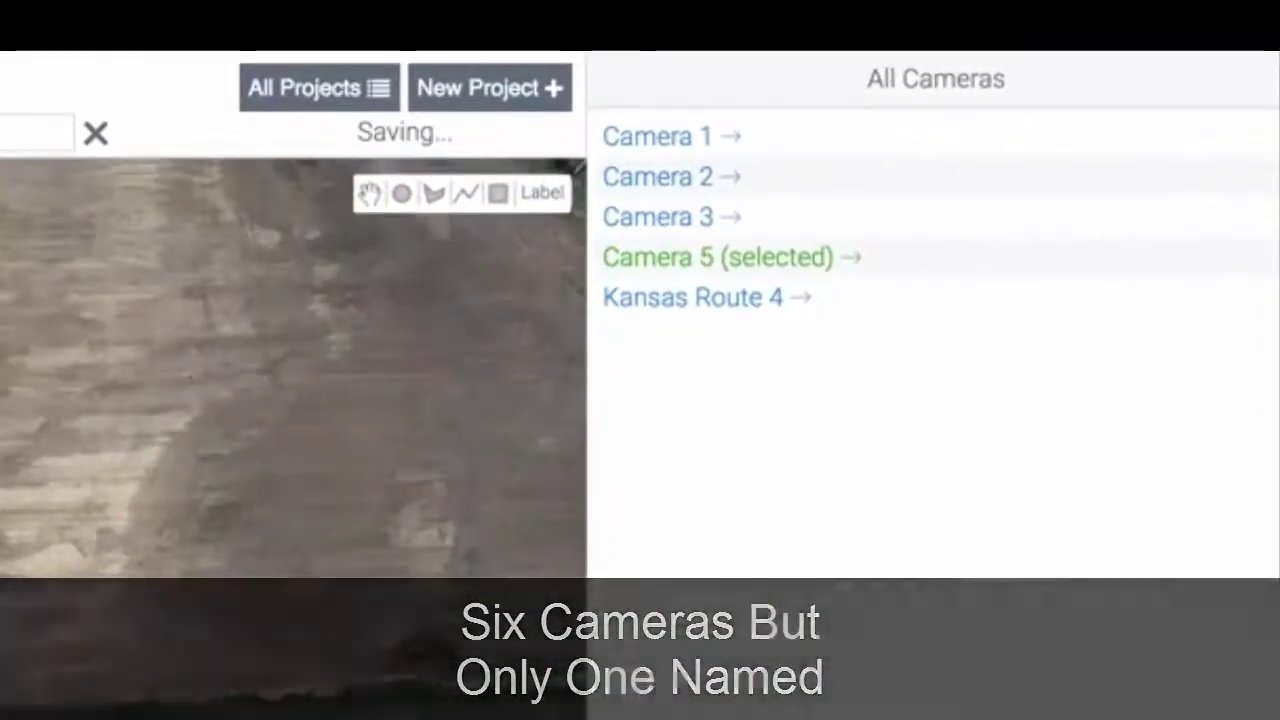
left_click(646, 217)
left_click(931, 143)
left_click_drag(931, 143, 677, 146)
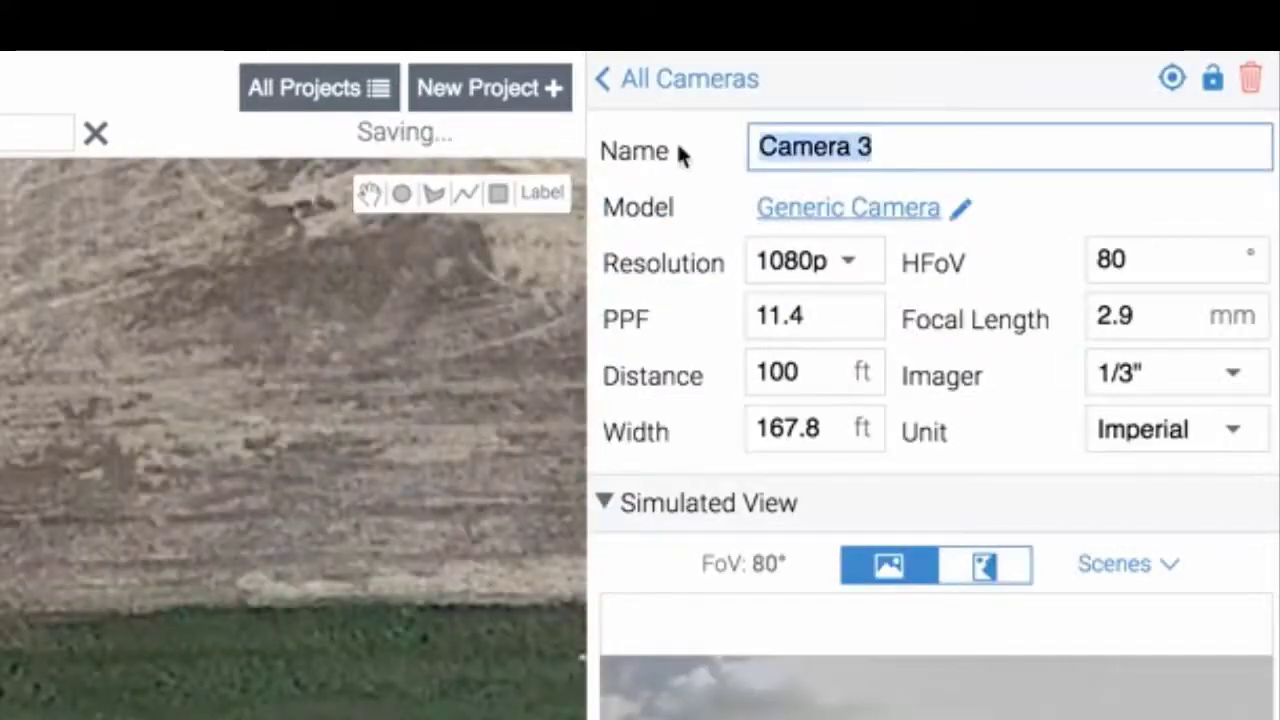
type("Ingers")
key("BackSpace")
key("BackSpace")
key("BackSpace")
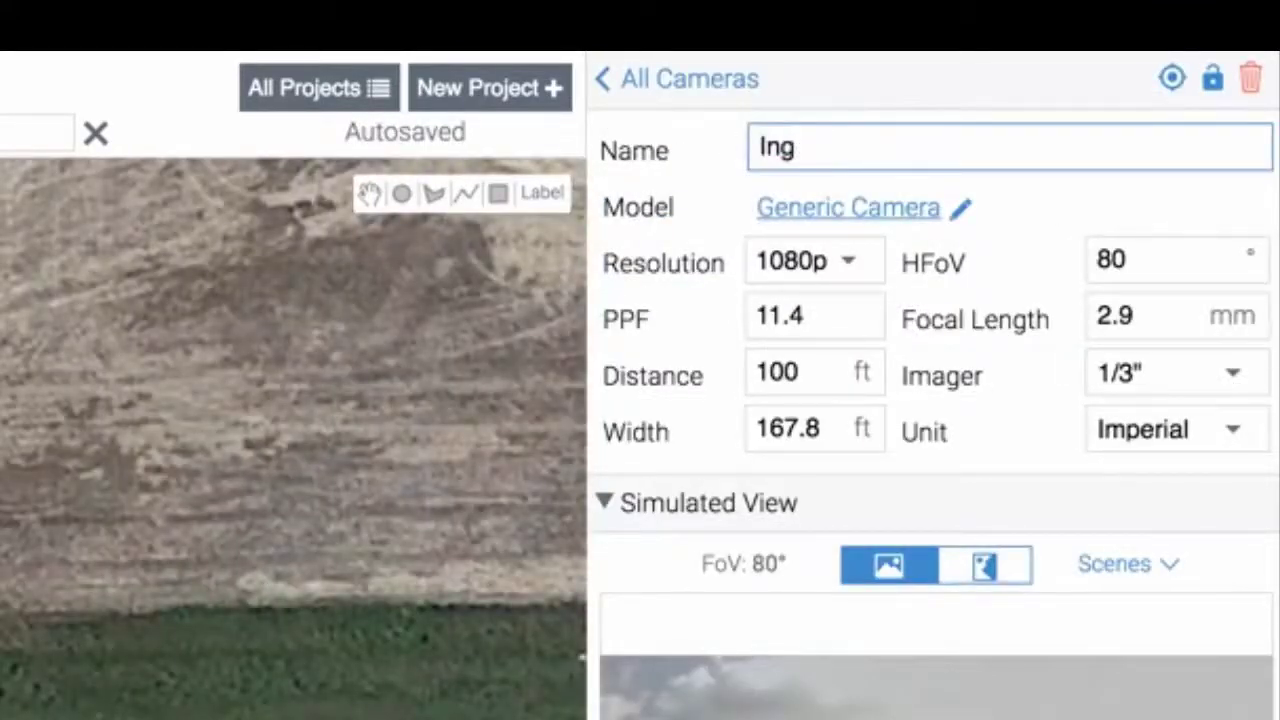
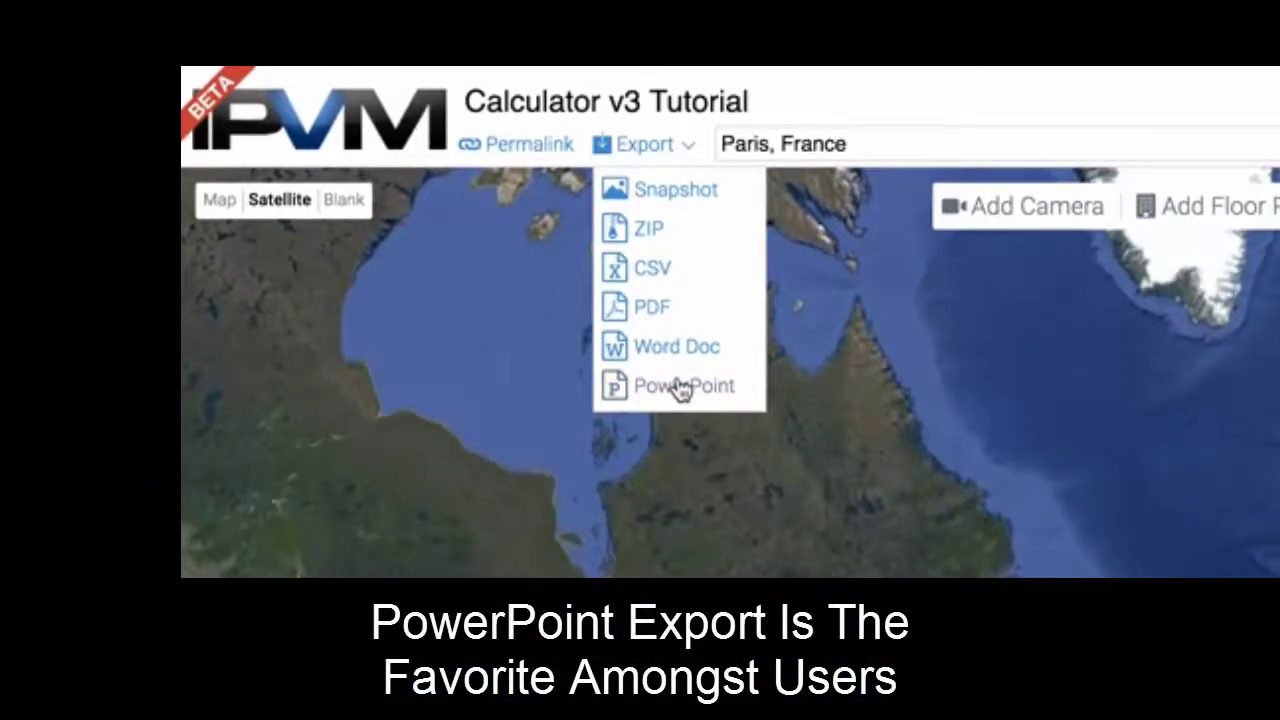
Export the project to PowerPoint and open the deck at its 'Calculator v3 Tutorial' title slide
left_click(680, 388)
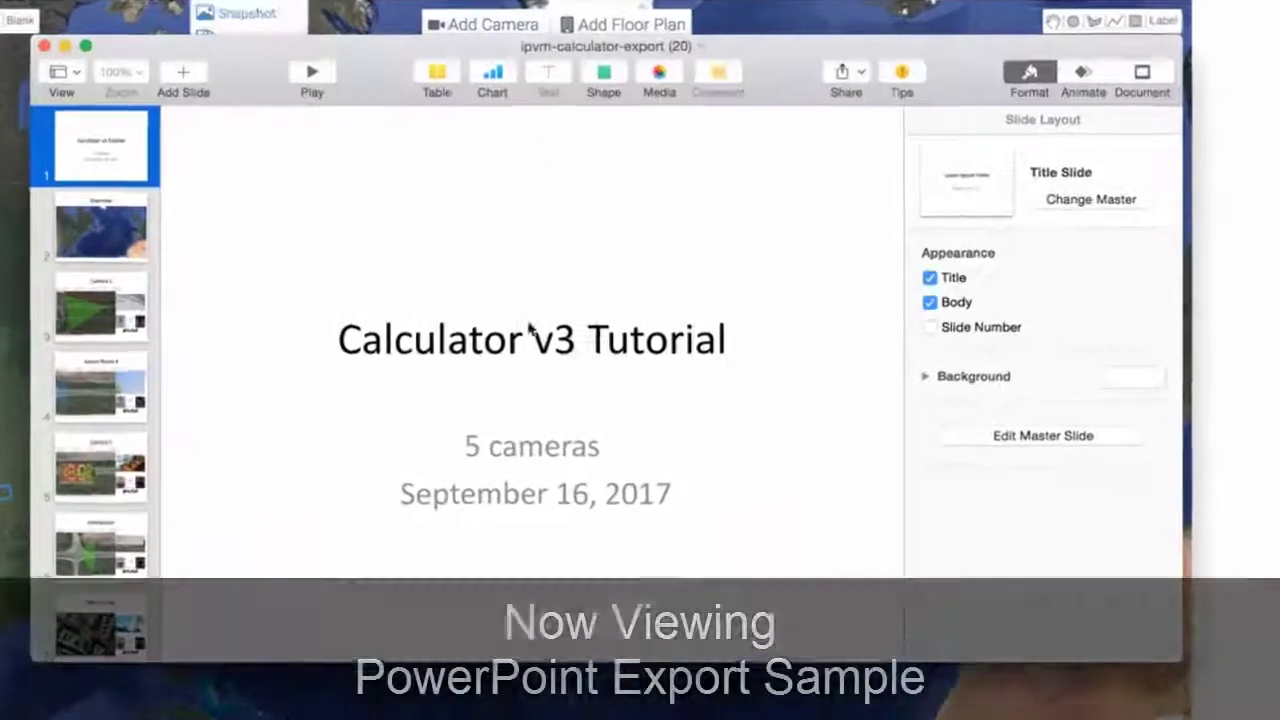
Step through the deck from the Overview slide through each camera slide to 'Intersection'
left_click(114, 235)
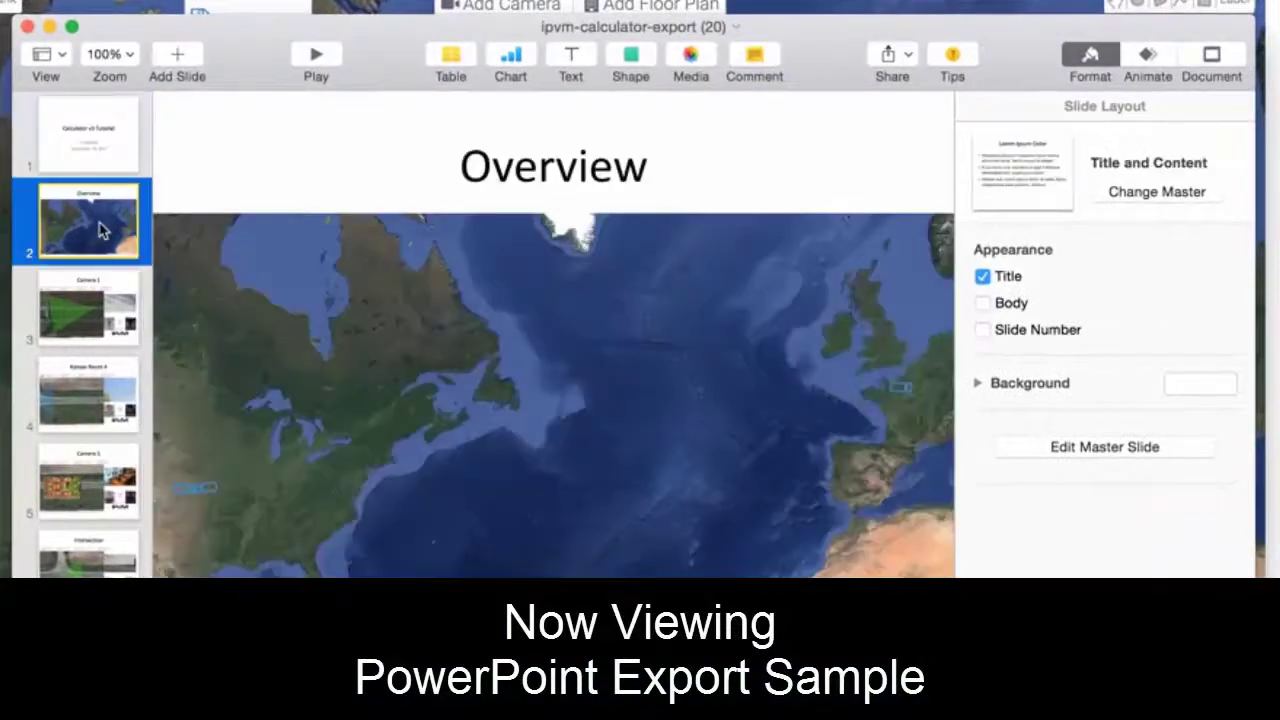
key("Down")
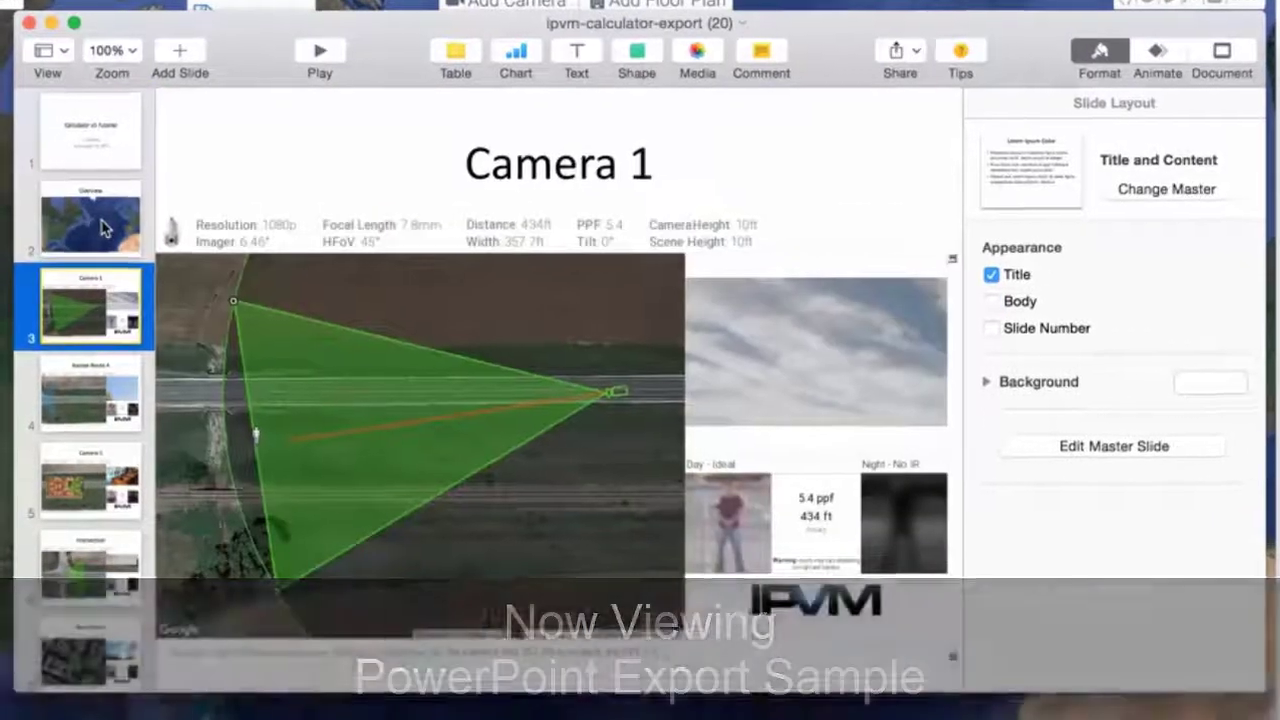
key("Down")
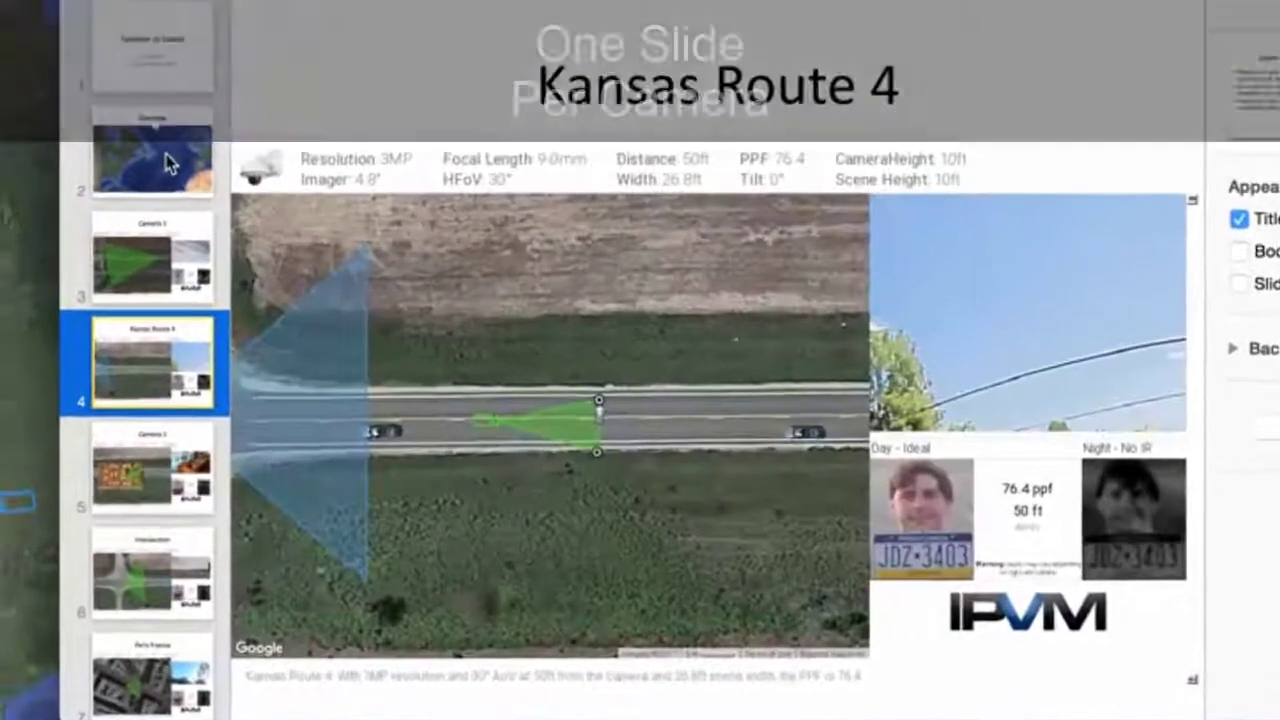
key("Down")
key("Down")
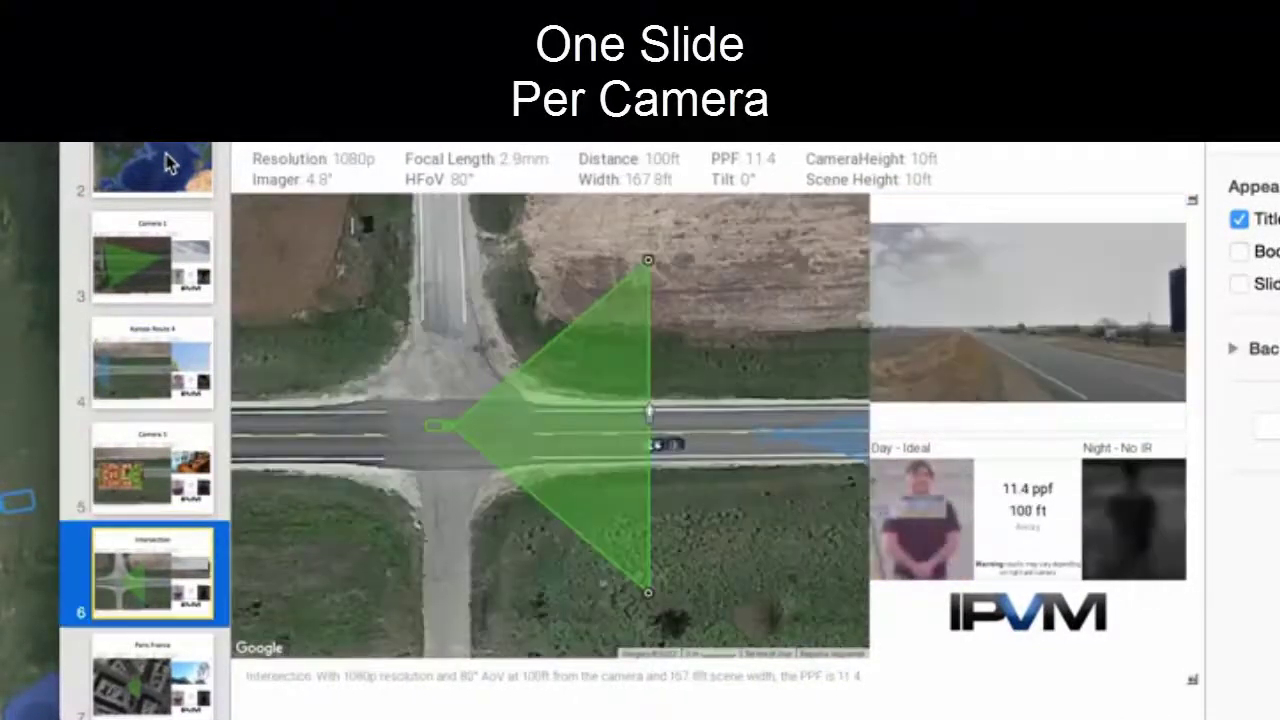
key("Up")
key("Down")
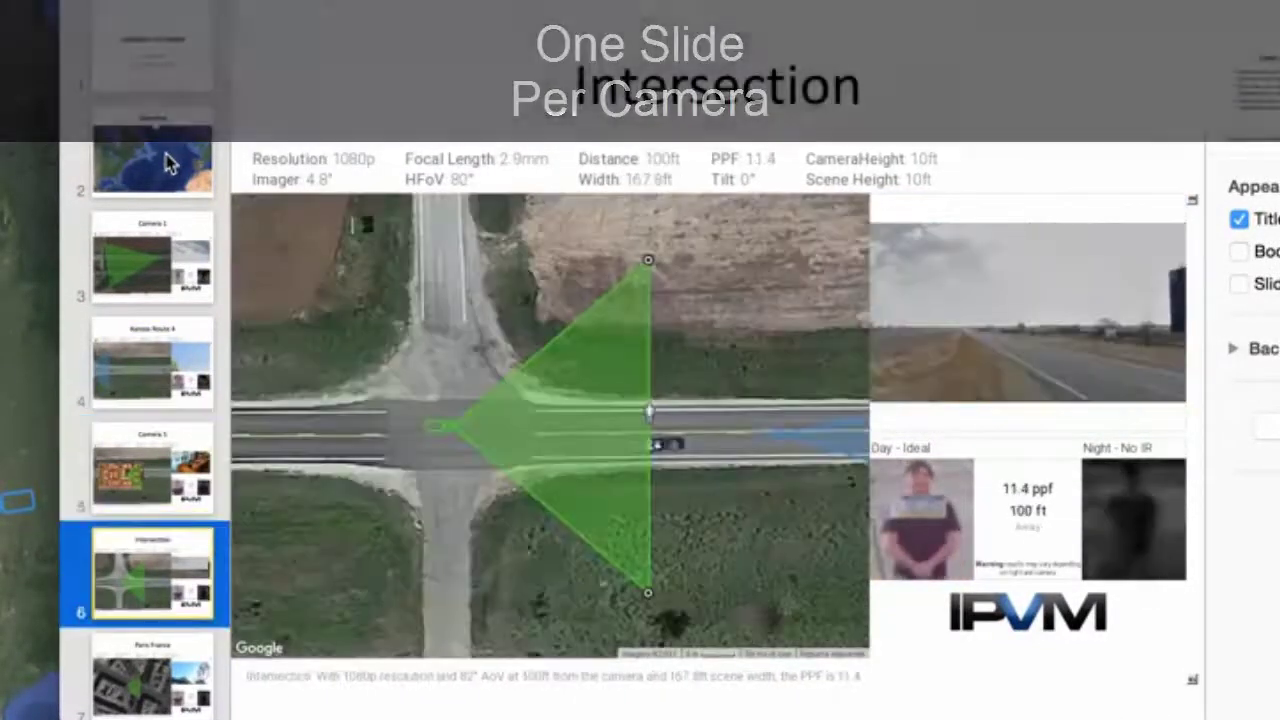
key("Down")
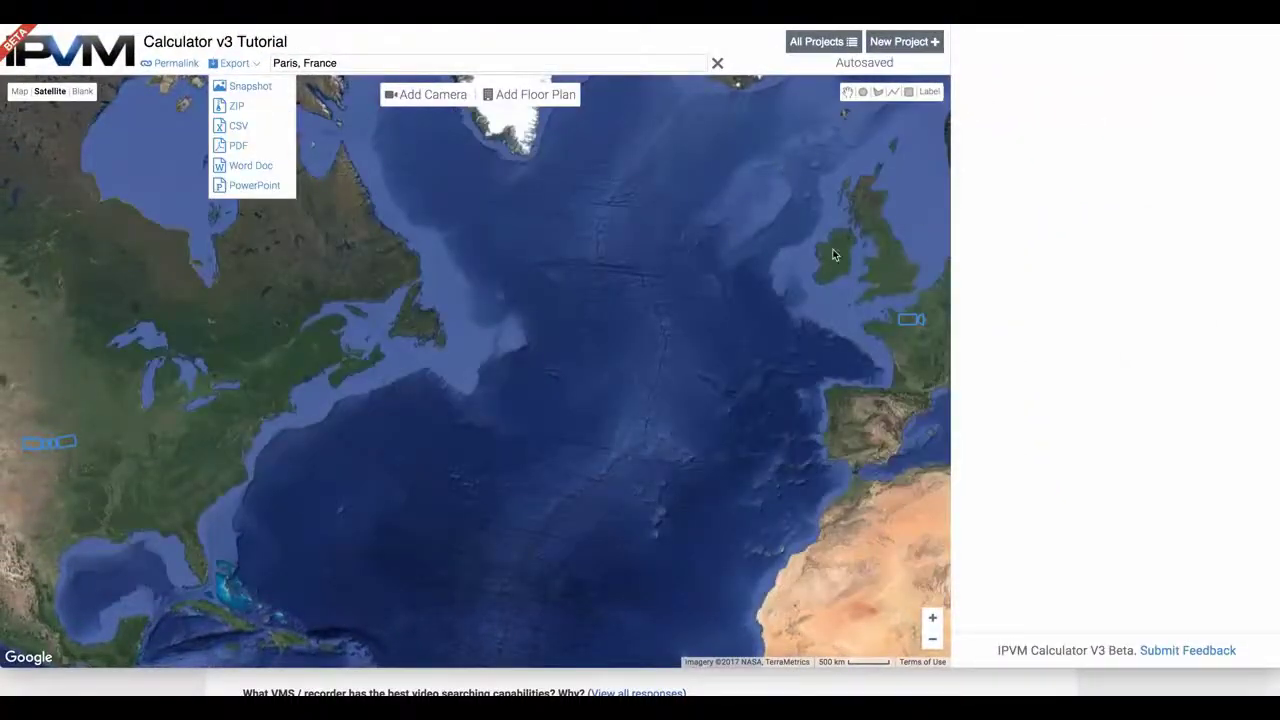
Jump to the Kansas Route 4 camera from the All Cameras list
left_click(46, 440)
left_click(31, 448)
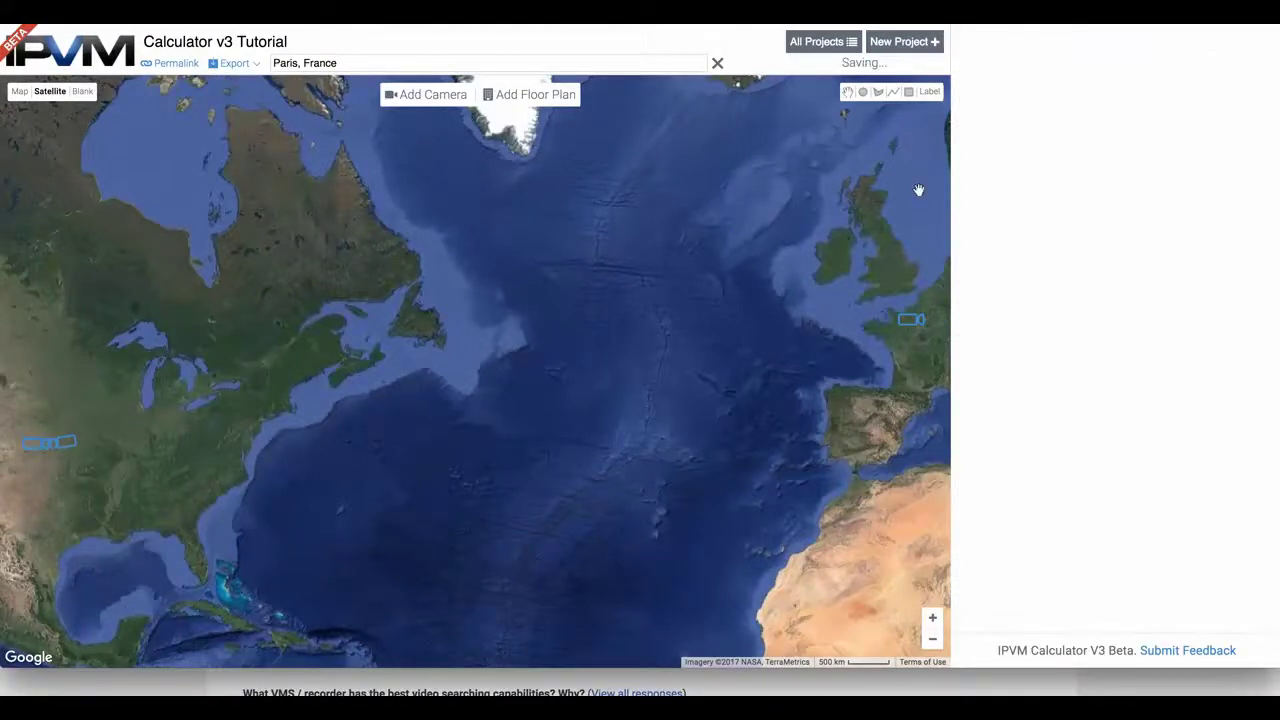
left_click(31, 450)
left_click(985, 37)
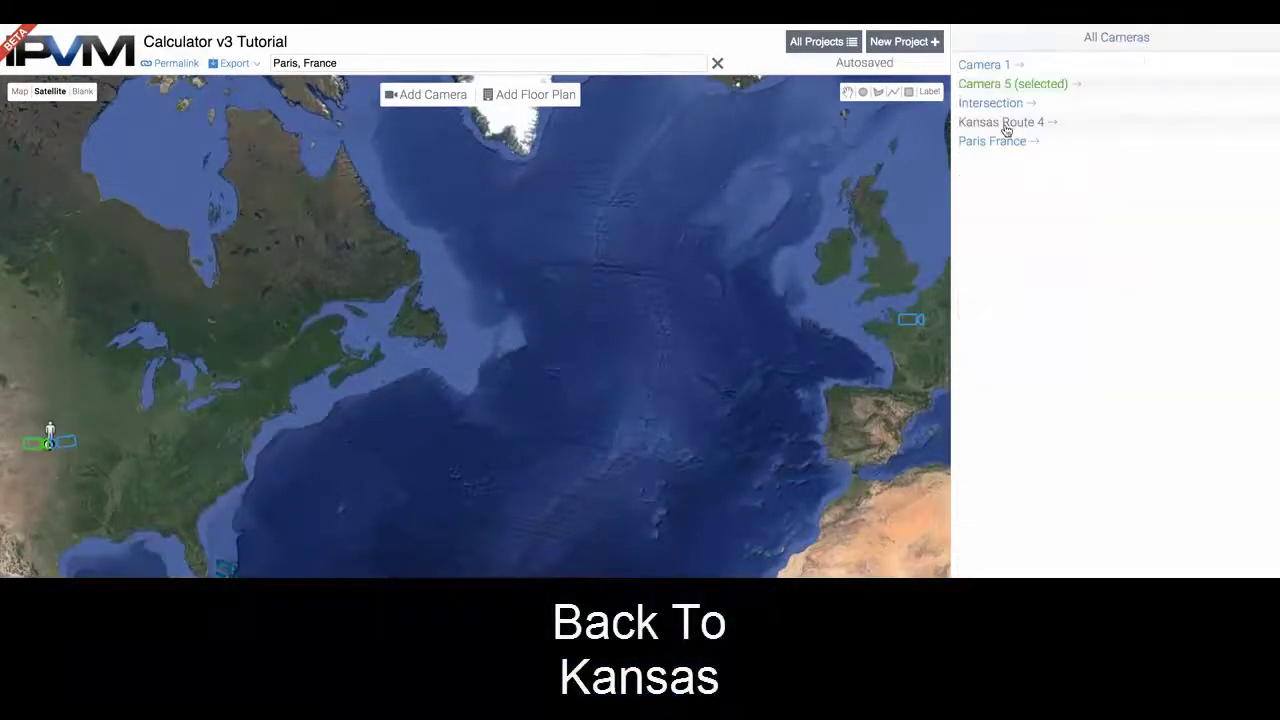
left_click(1005, 122)
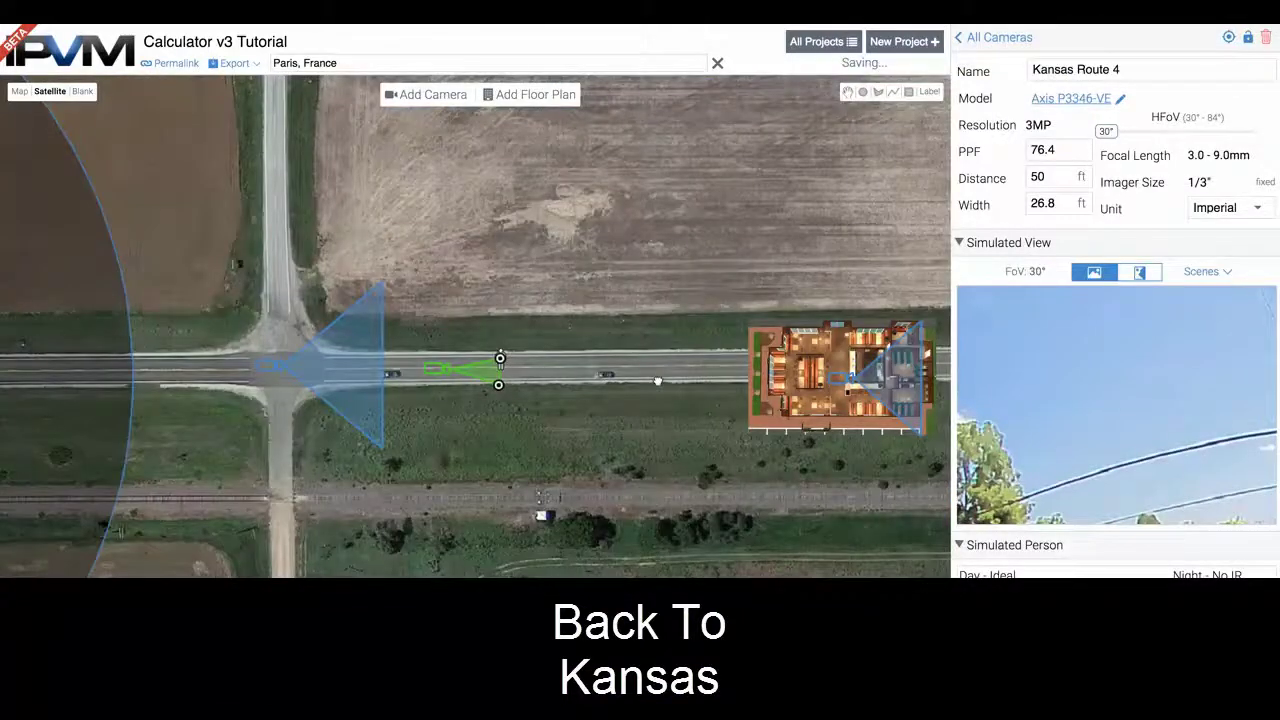
Select the floor plan beside the road and pan the map to frame it
left_click(820, 367)
left_click_drag(820, 367, 560, 537)
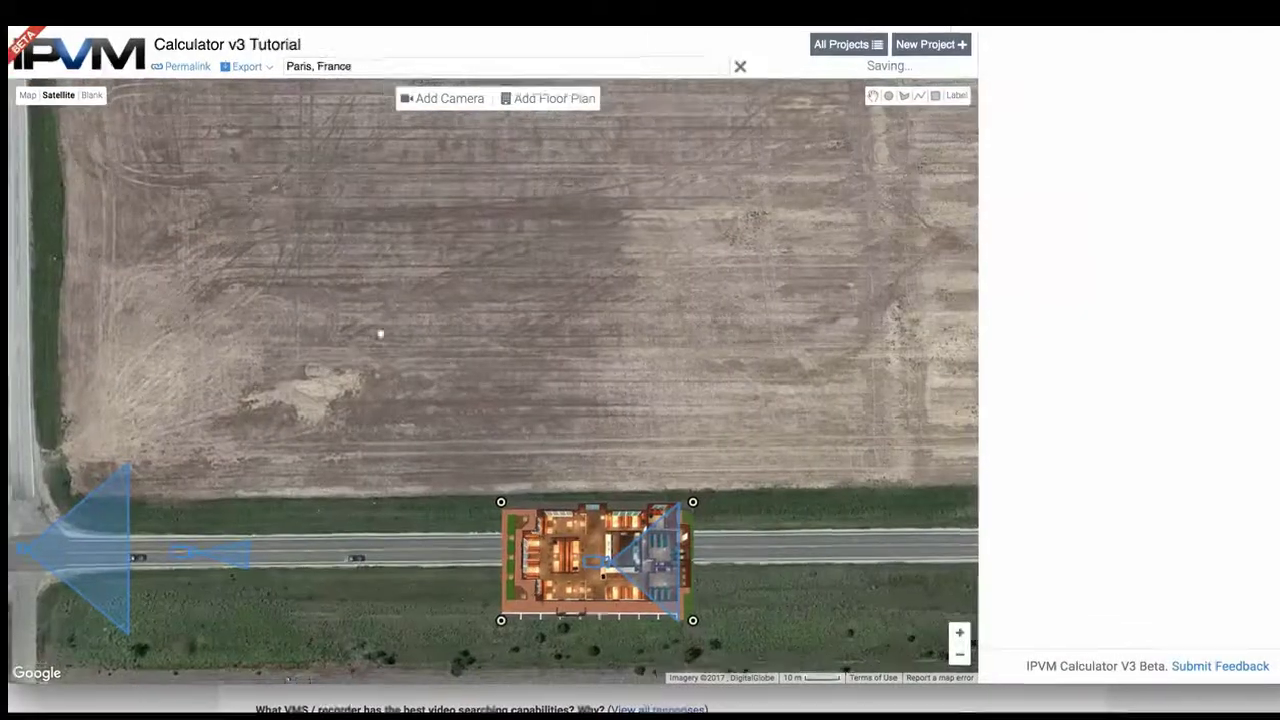
left_click_drag(358, 317, 454, 288)
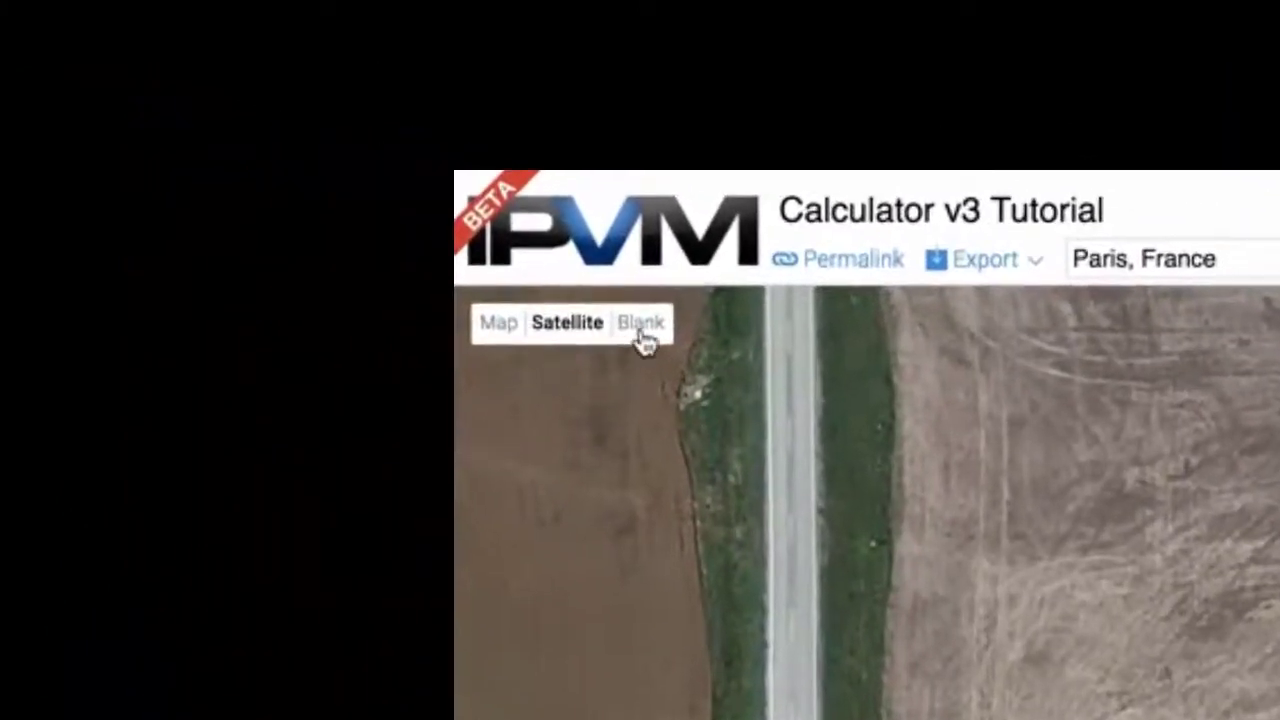
Cycle the map background through Blank, Map and Satellite, finishing on Blank
left_click(641, 336)
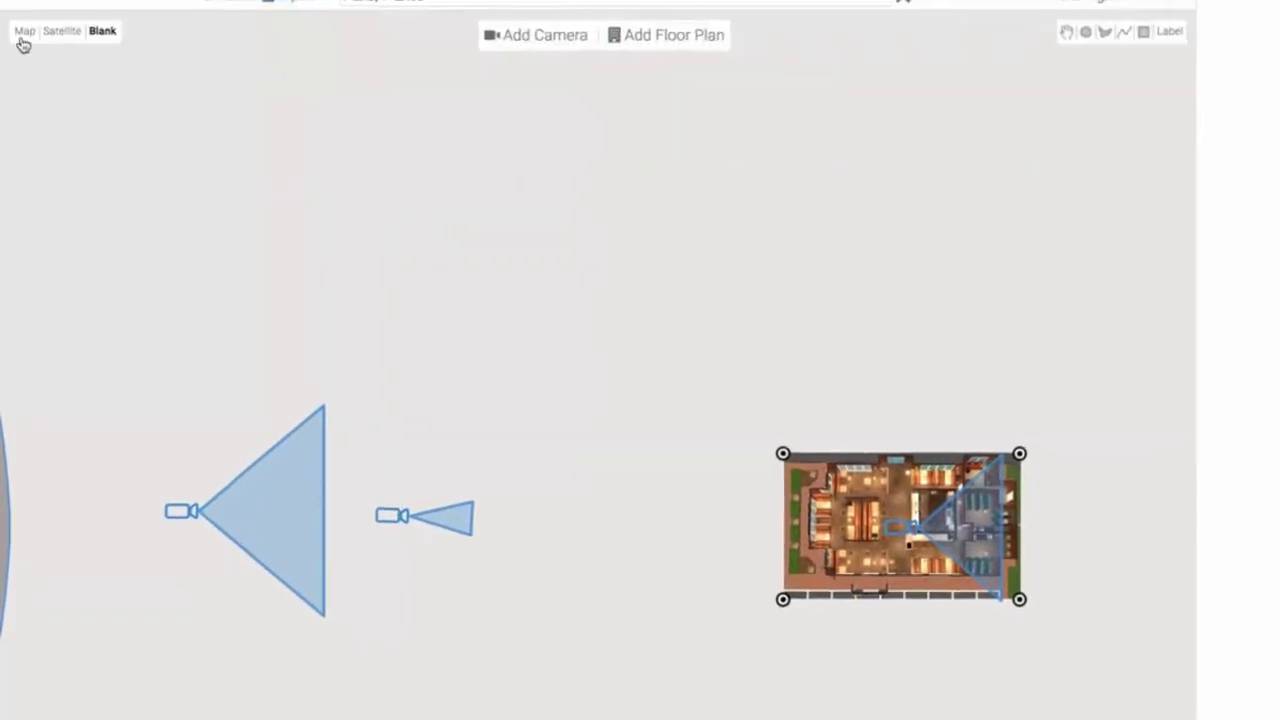
left_click(22, 38)
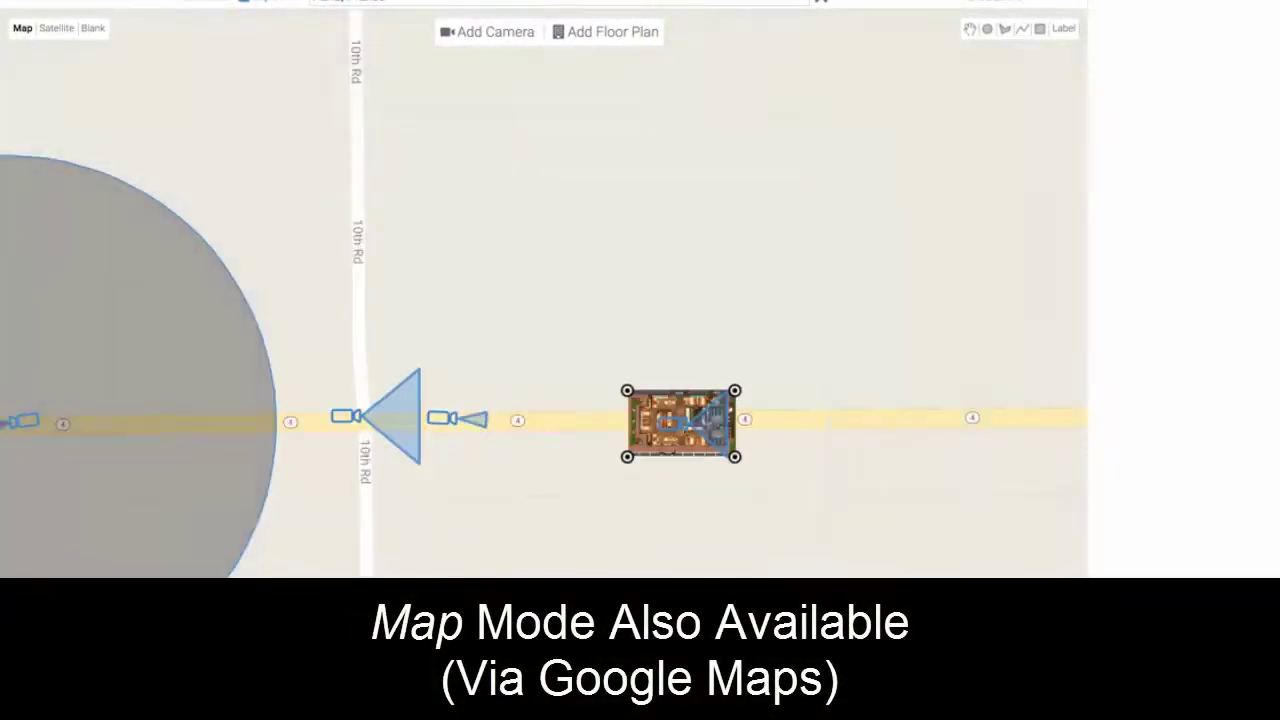
left_click(55, 33)
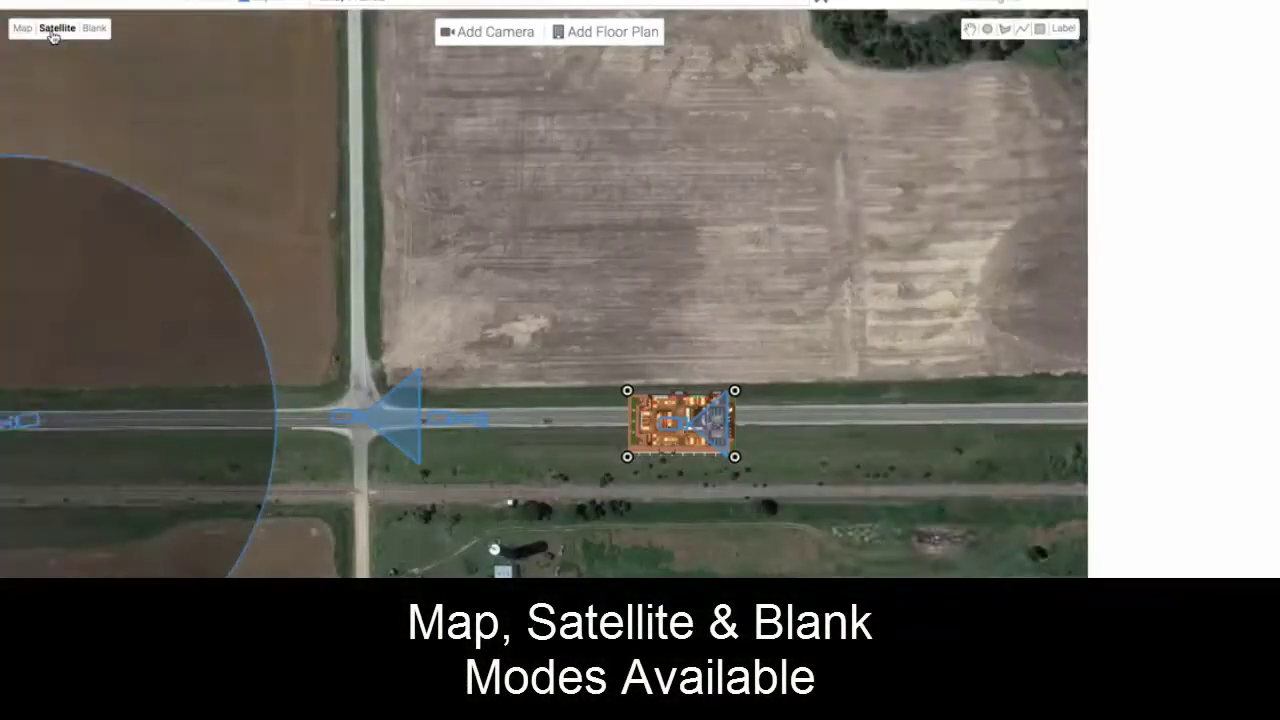
left_click(93, 29)
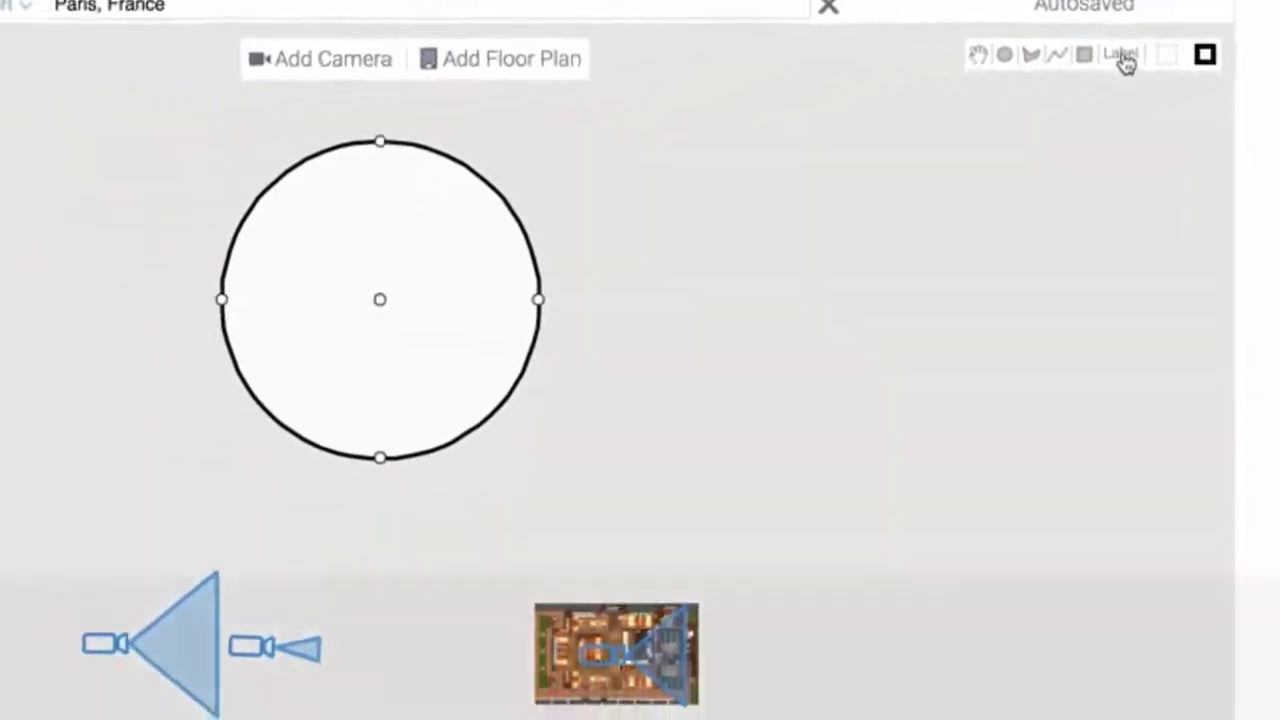
Add three stacked labels beside the circle: Cabling, Wireless Equipment and Headend
left_click(1124, 58)
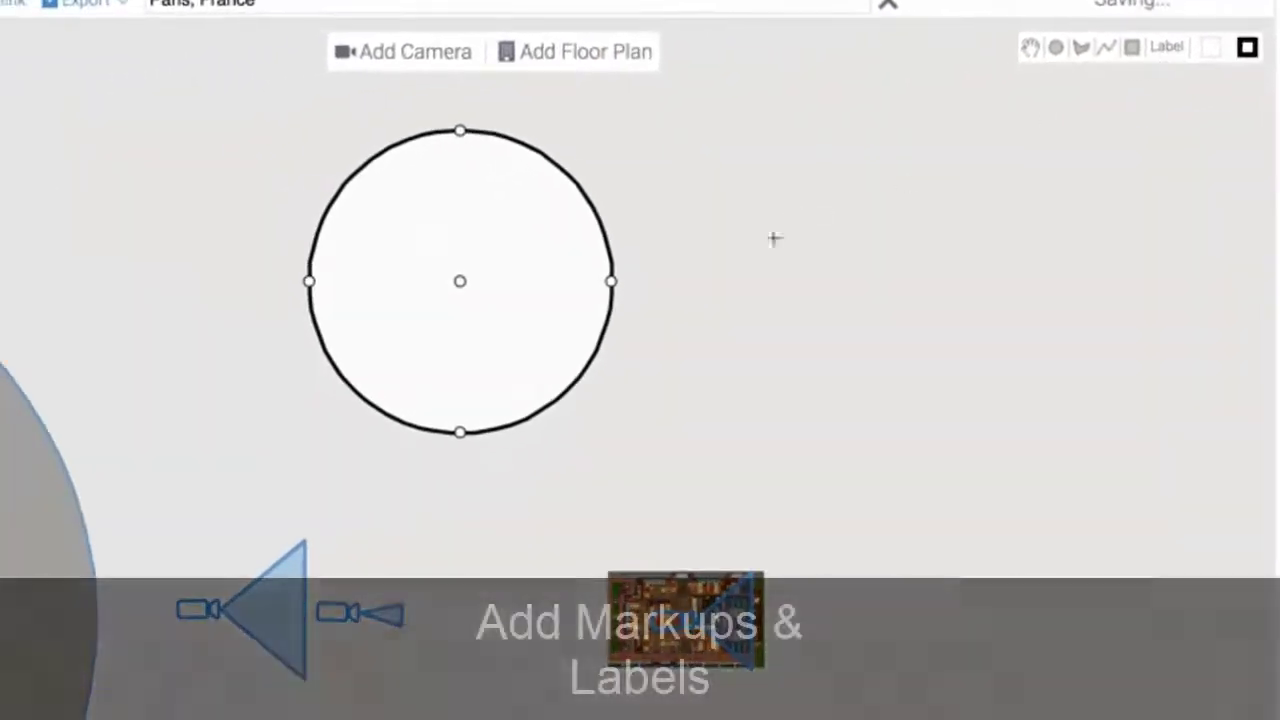
left_click(678, 284)
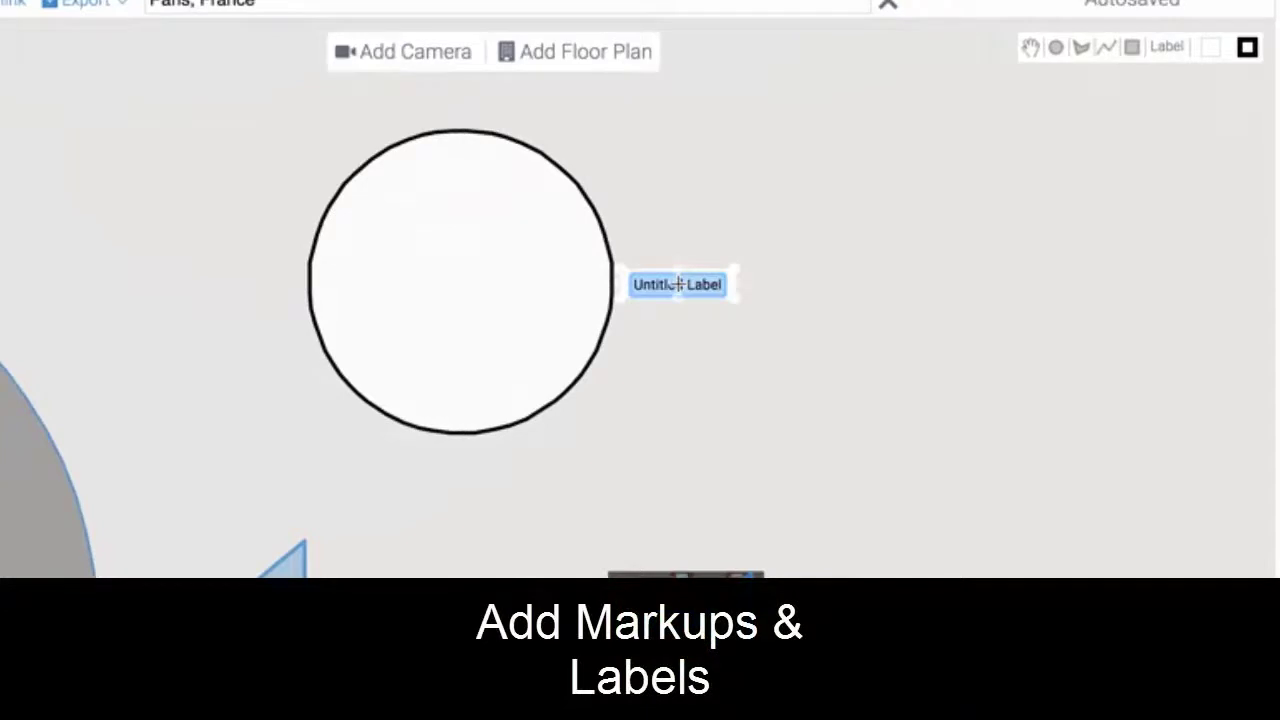
type("Cabling")
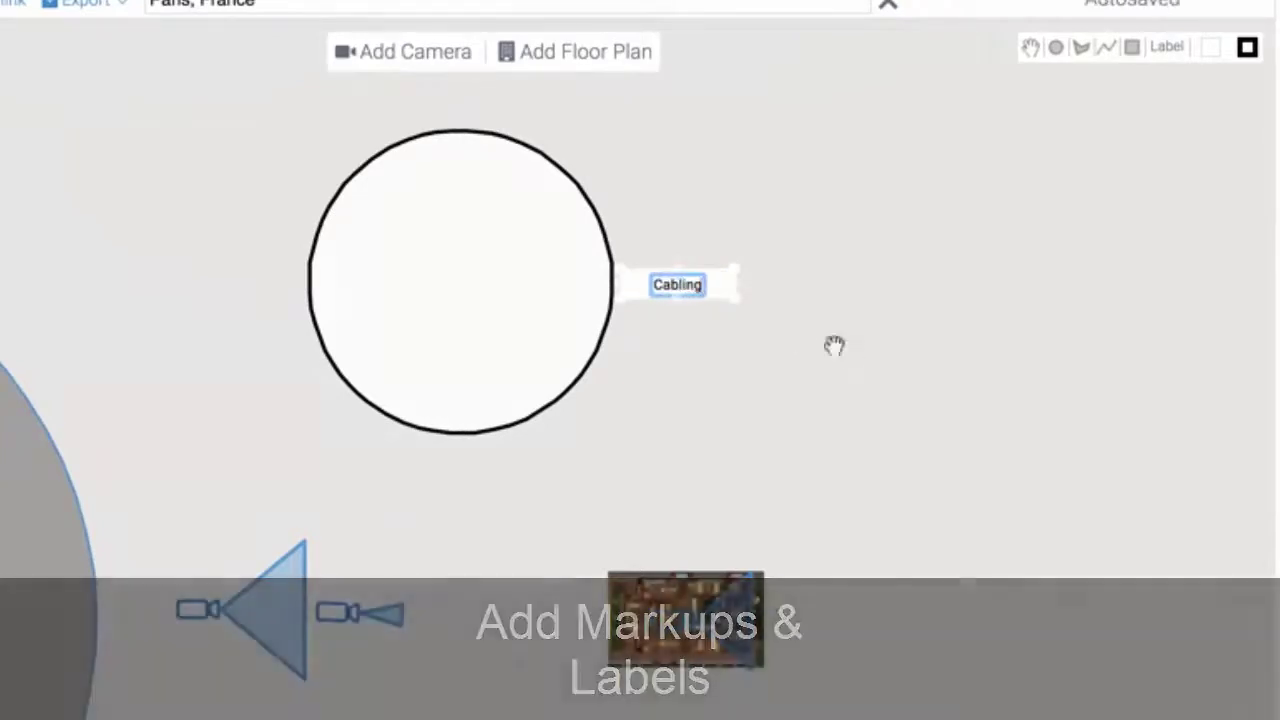
left_click(851, 352)
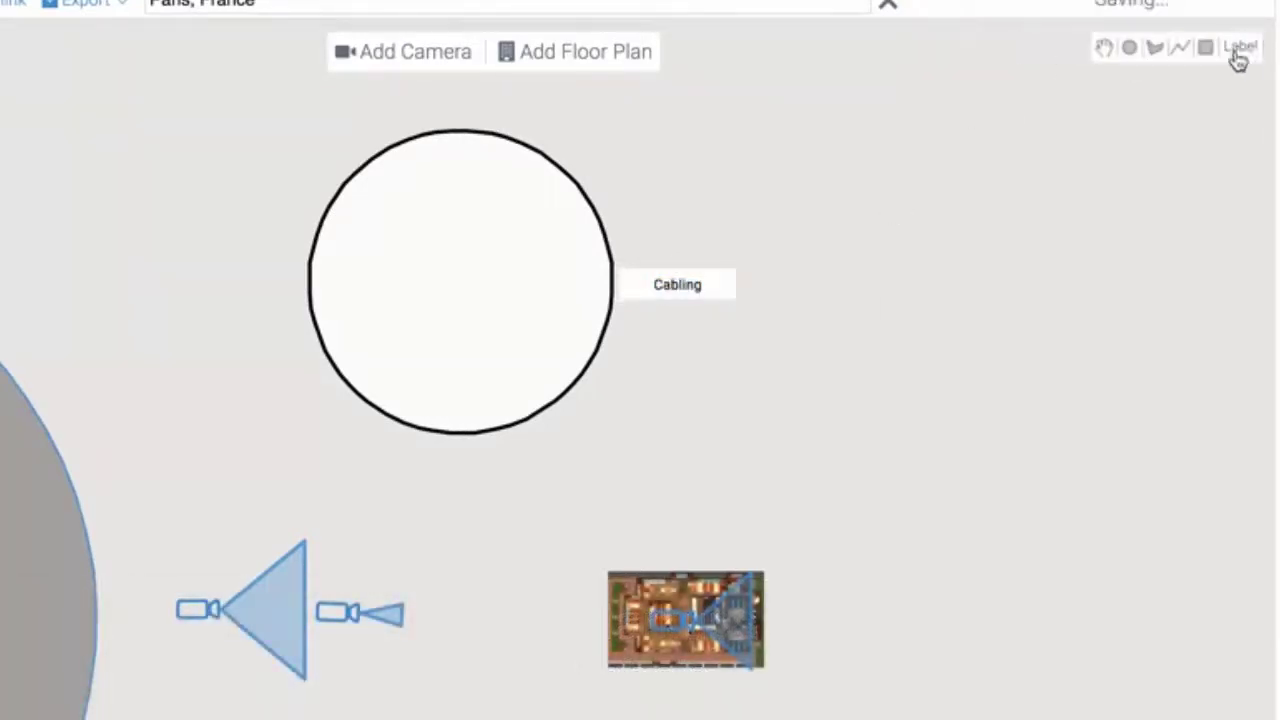
left_click(784, 389)
type("Wirele")
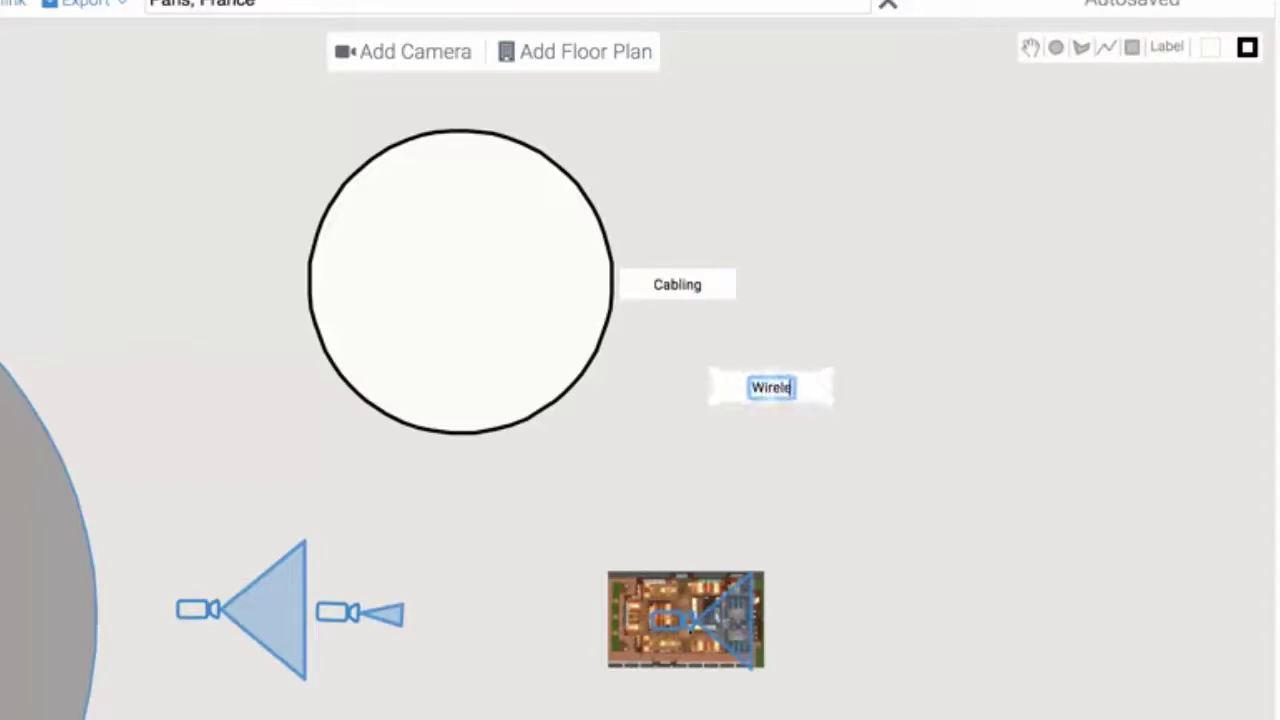
type("ss Equipment")
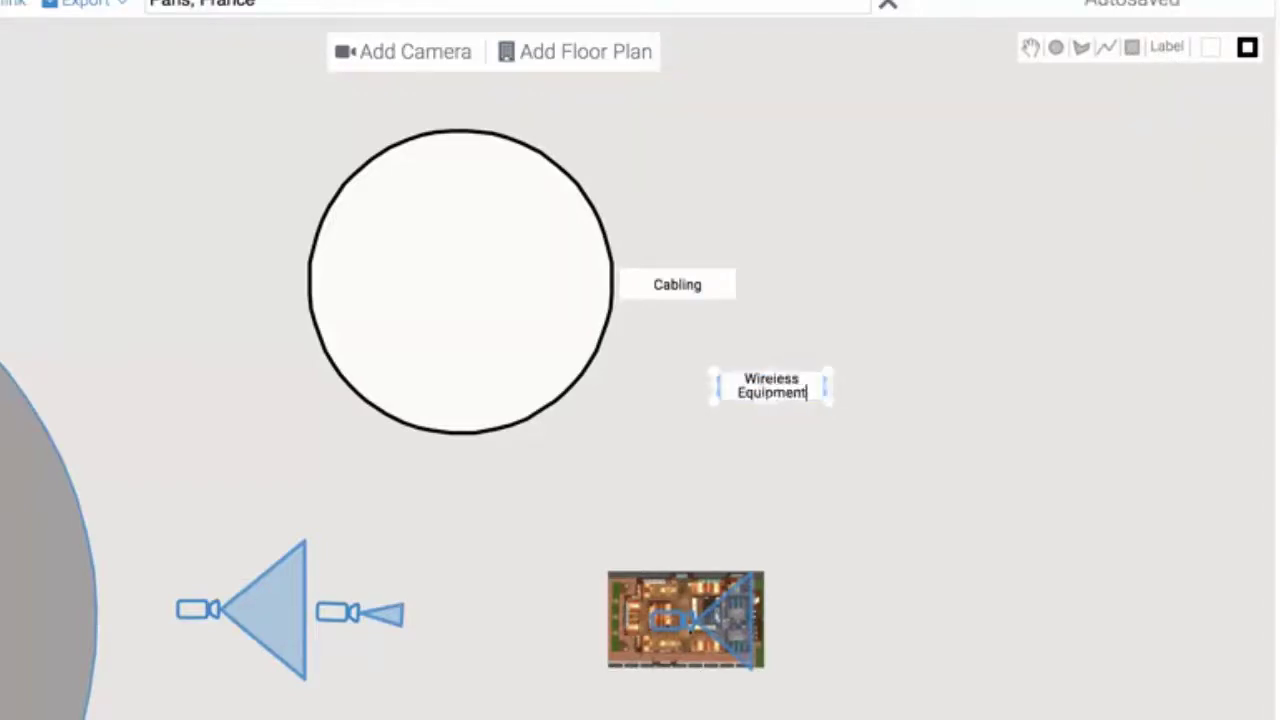
left_click(903, 480)
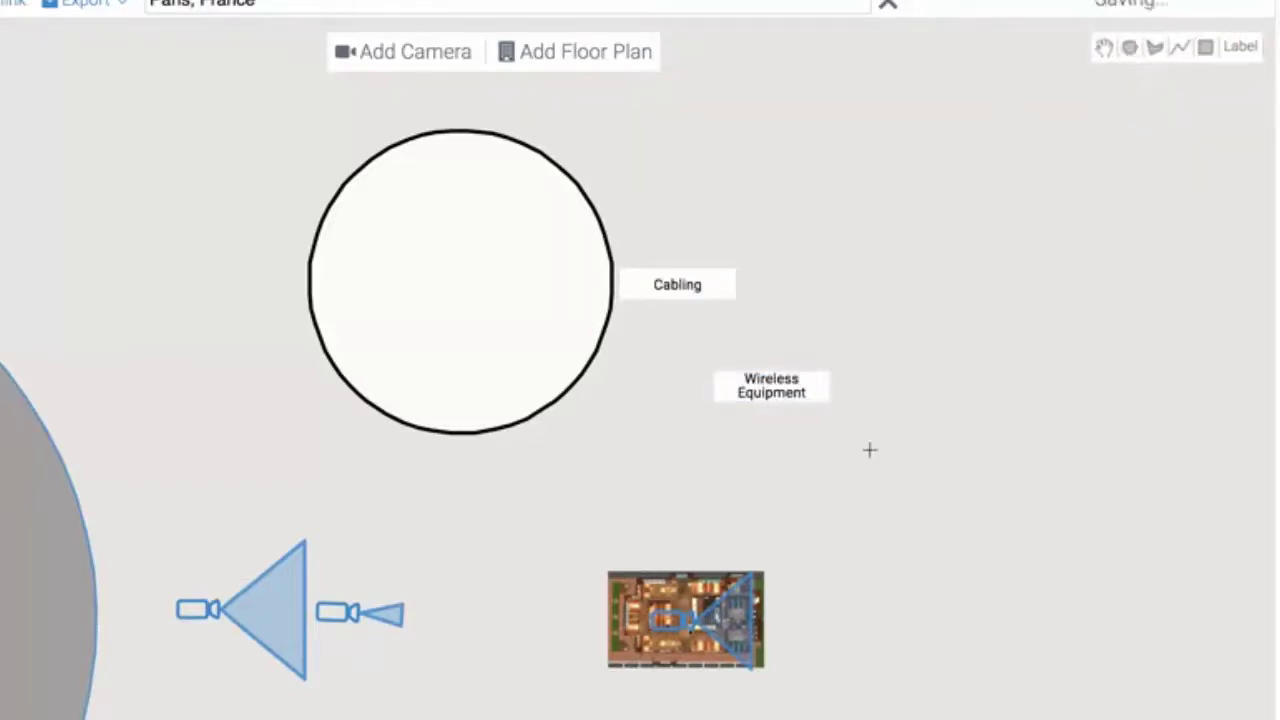
left_click(786, 481)
type("Headend")
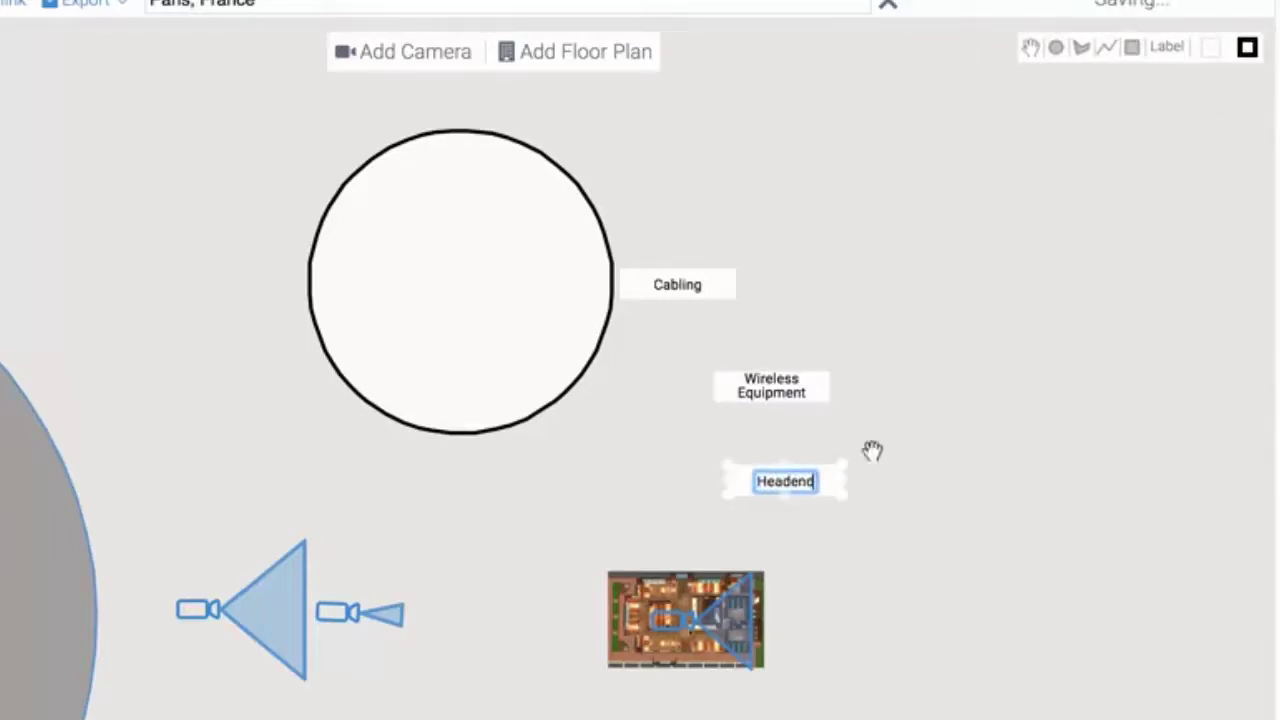
left_click(872, 451)
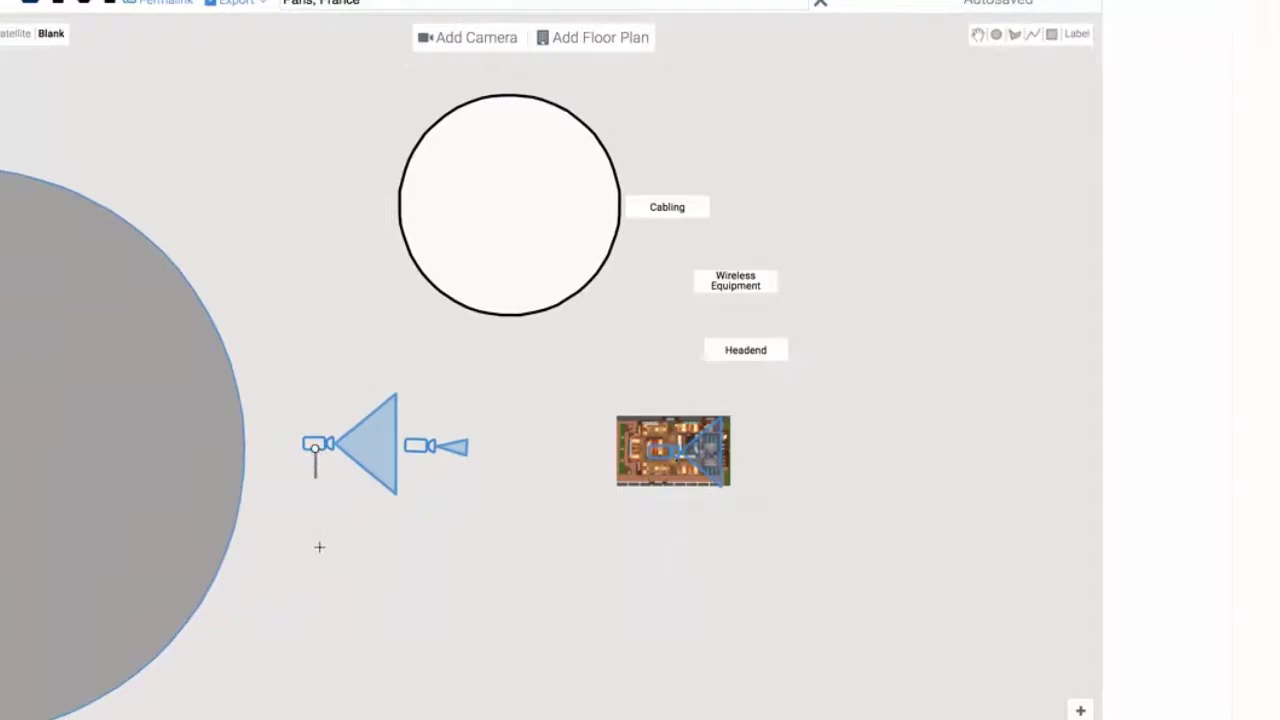
Draw a polyline from the left camera down and across to the floor plan
left_click(557, 511)
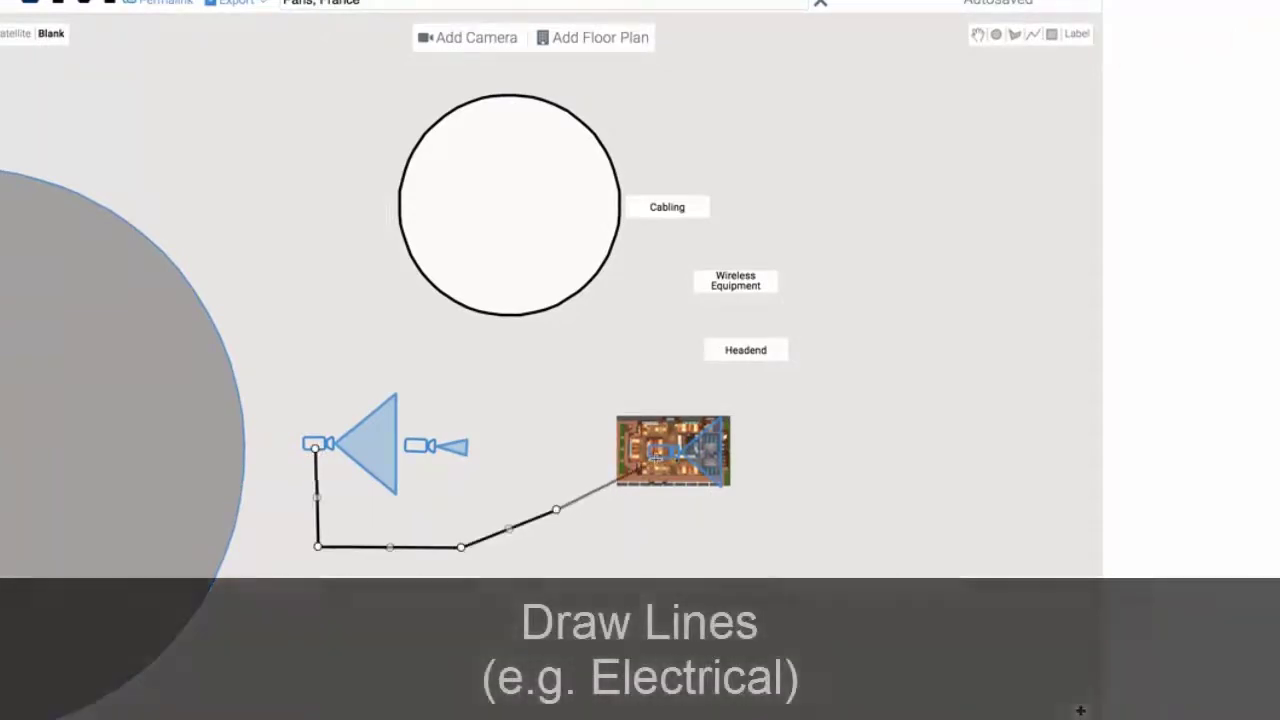
left_click(655, 463)
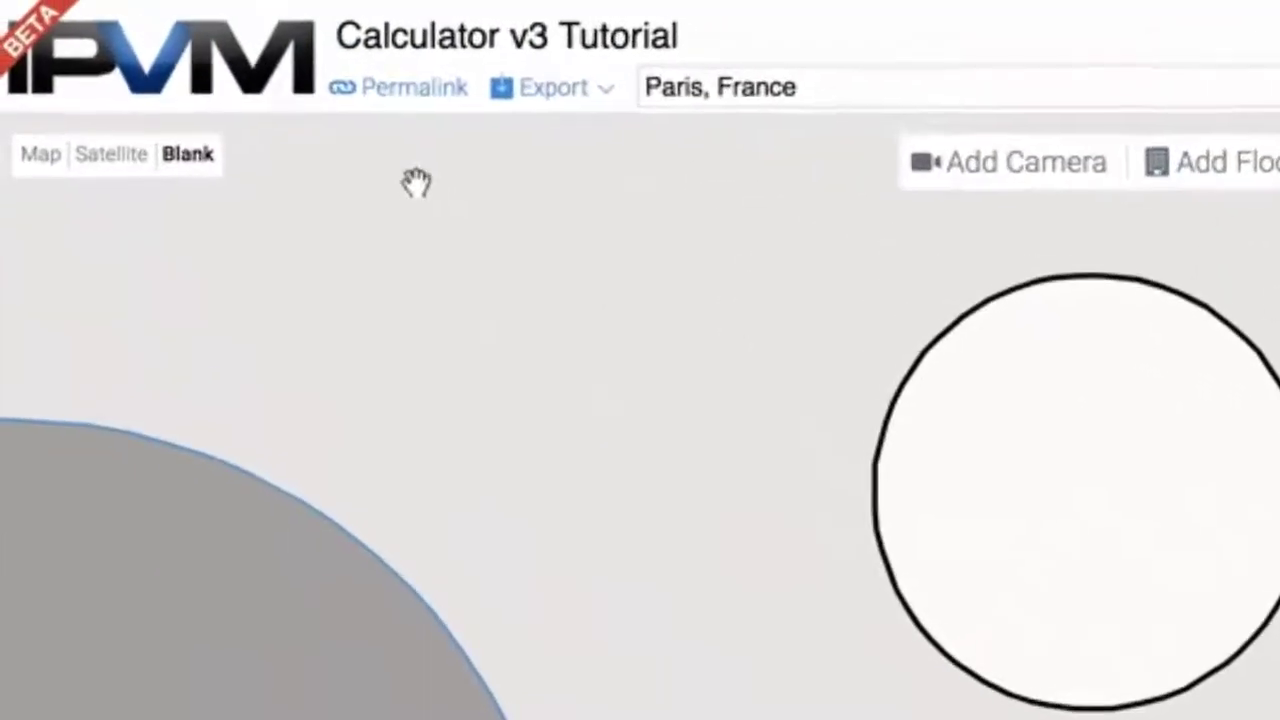
Copy the project's permalink URL from the Permalink dialog, then close the dialog
left_click(562, 103)
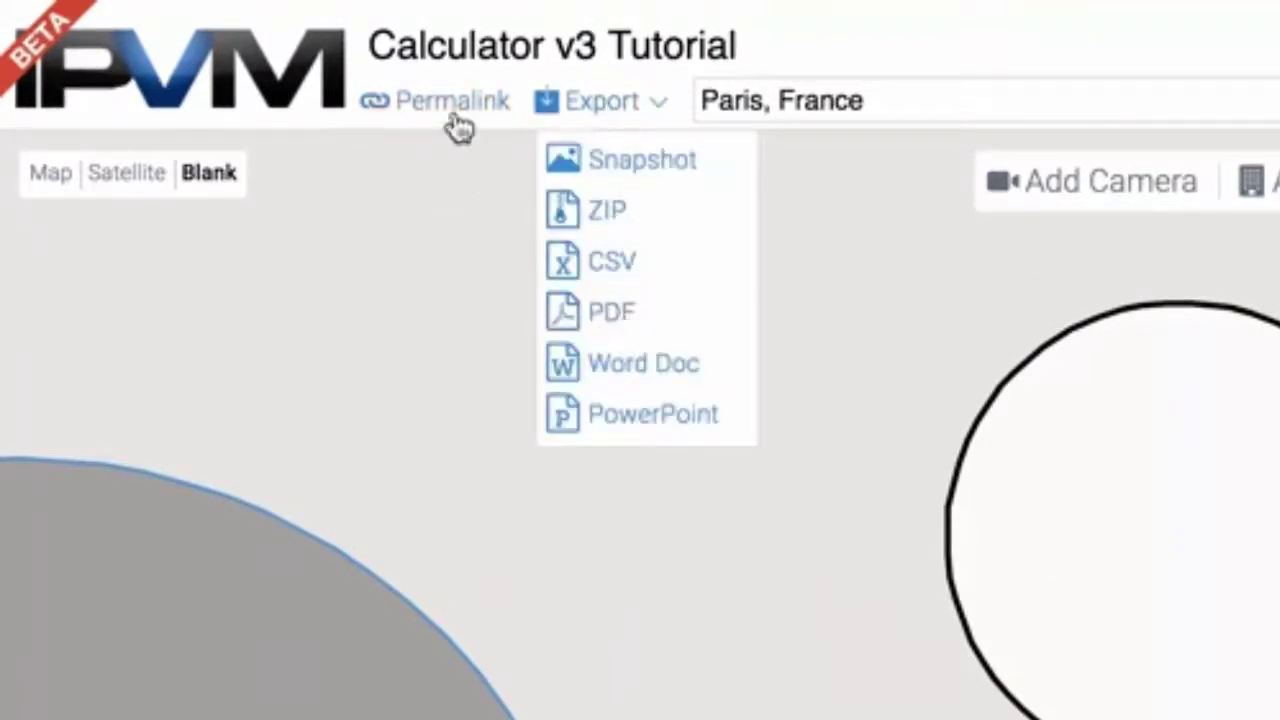
left_click(428, 187)
left_click(458, 102)
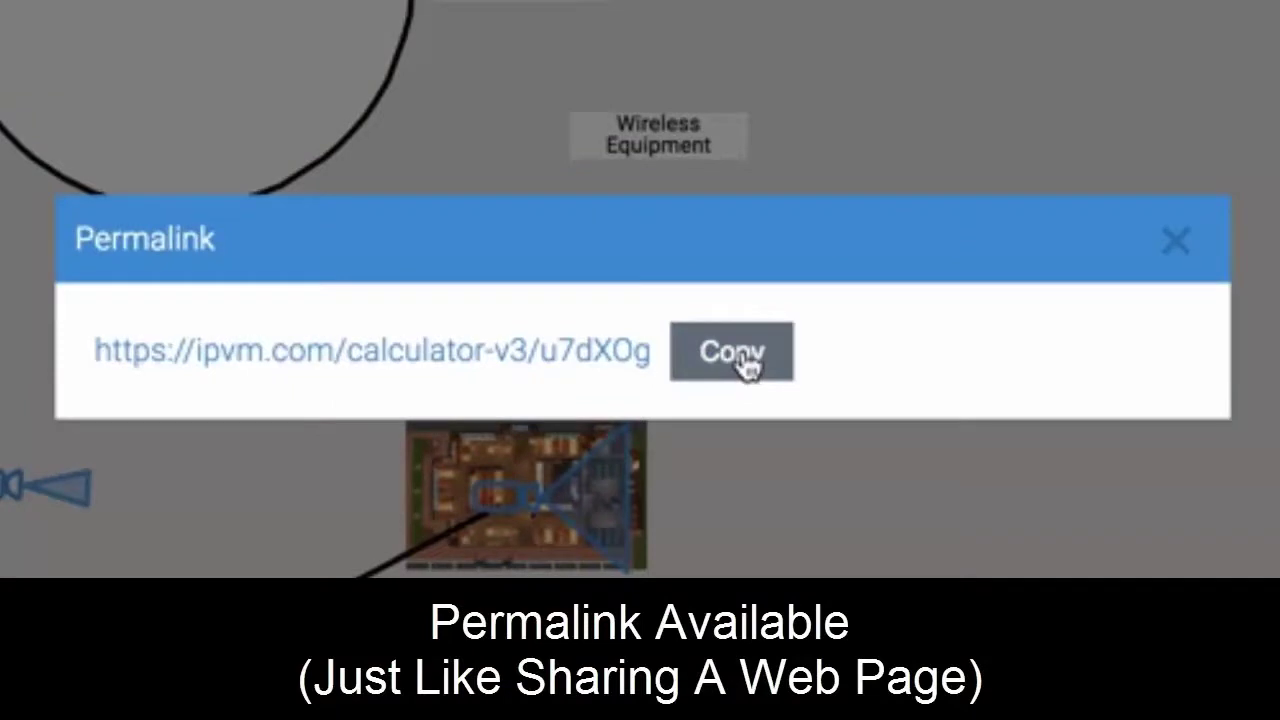
left_click(745, 368)
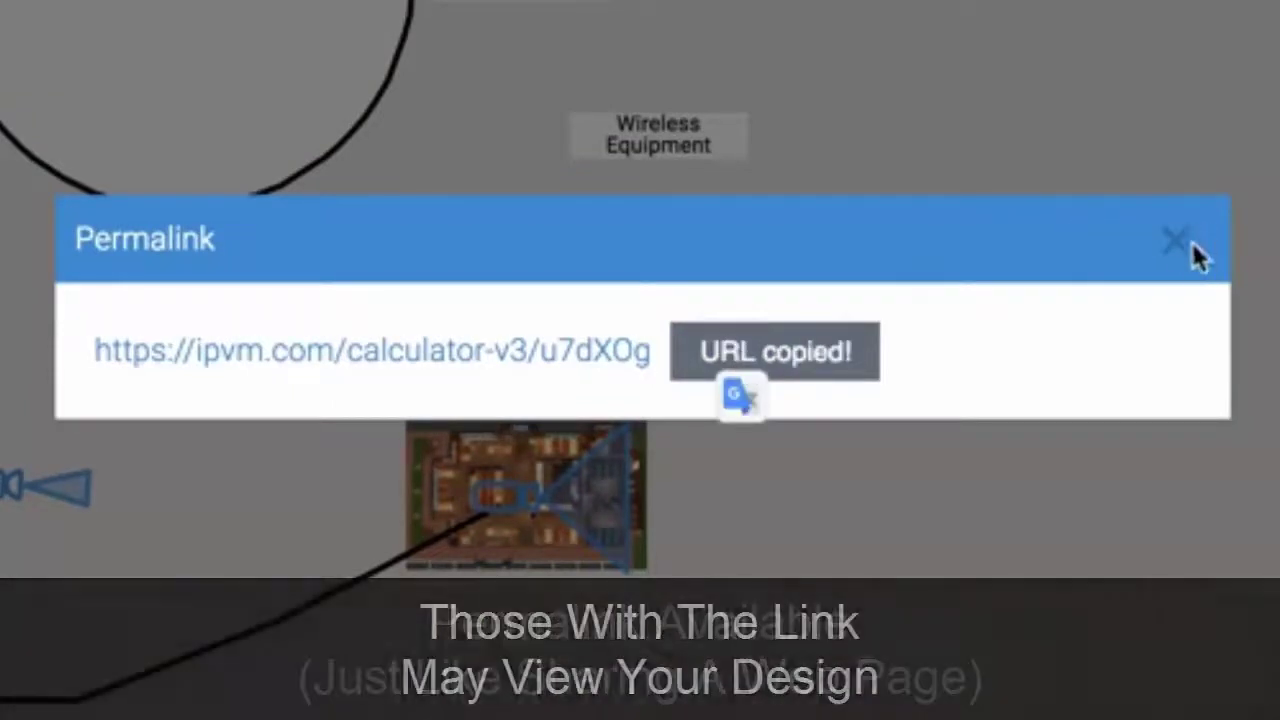
left_click(1185, 245)
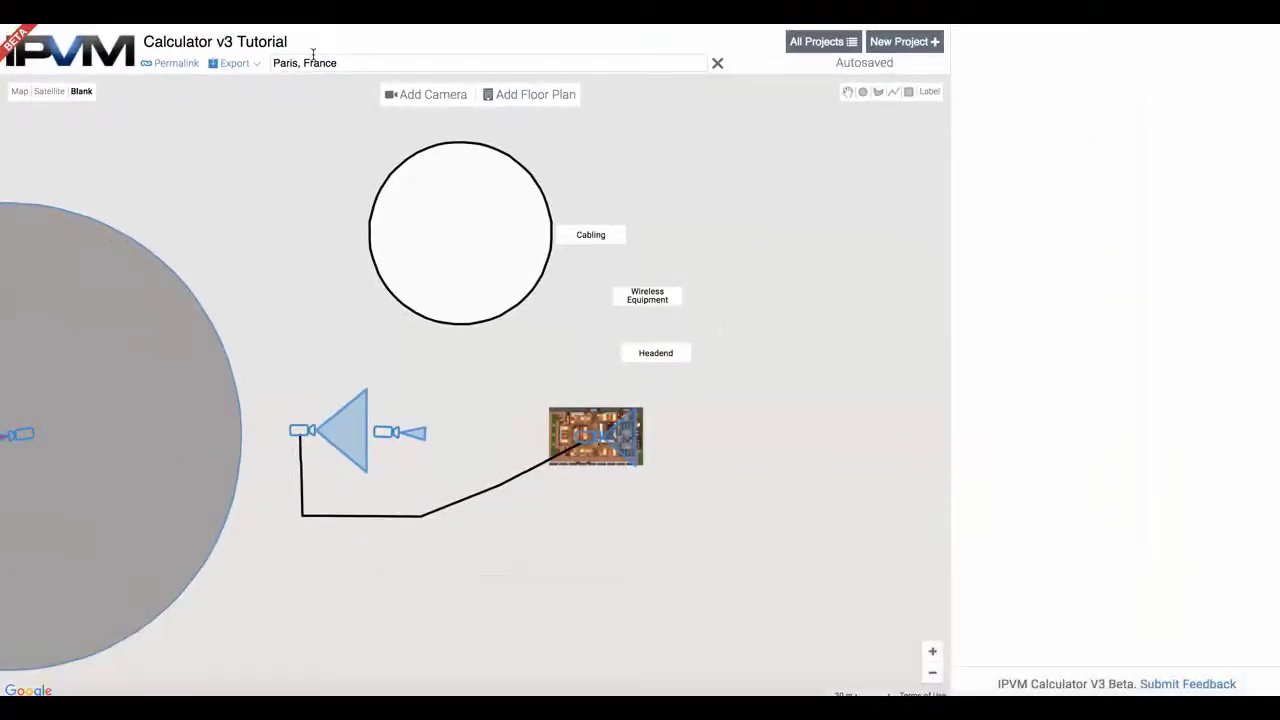
Switch to satellite imagery and add a label with the support e-mail address above Cabling
left_click(50, 91)
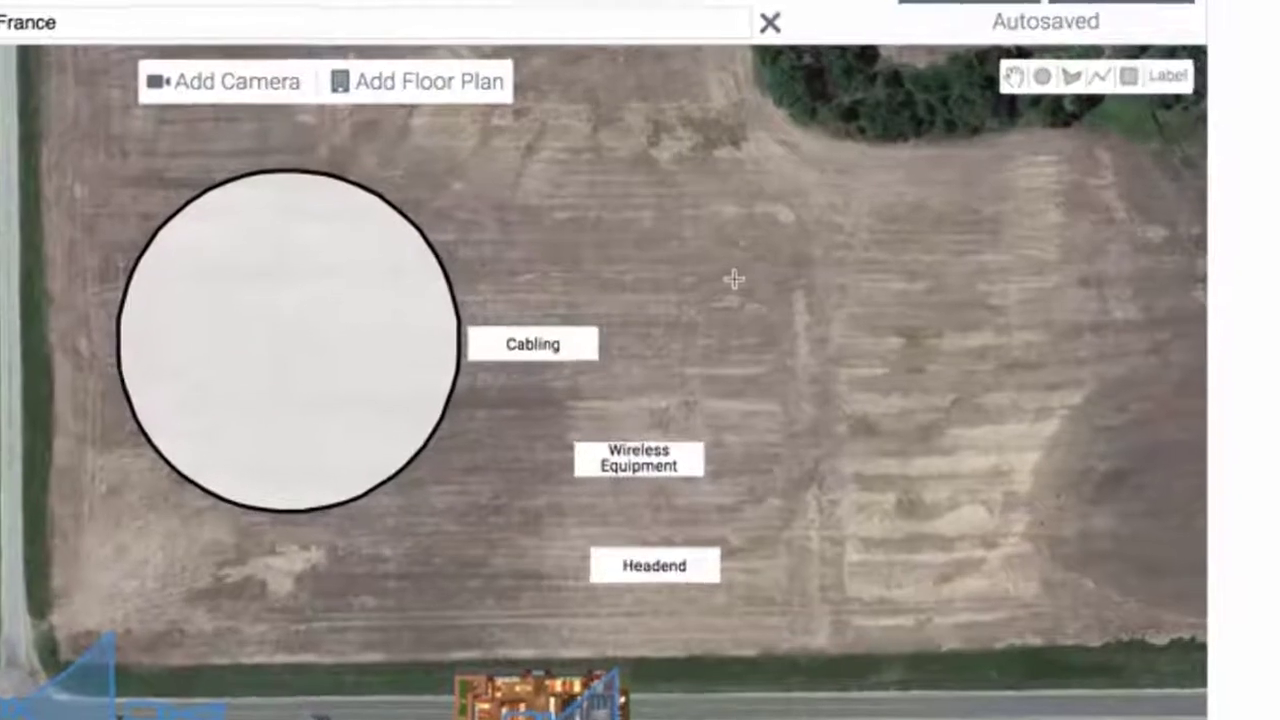
left_click(640, 236)
key("BackSpace")
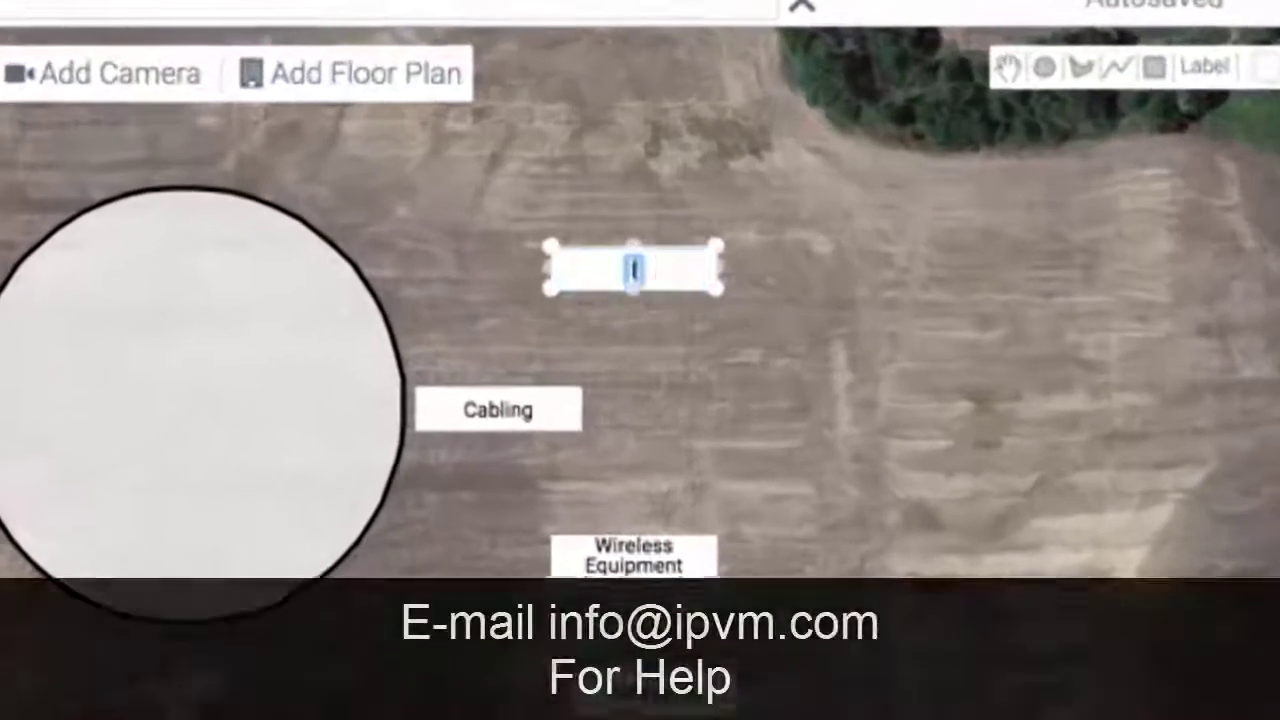
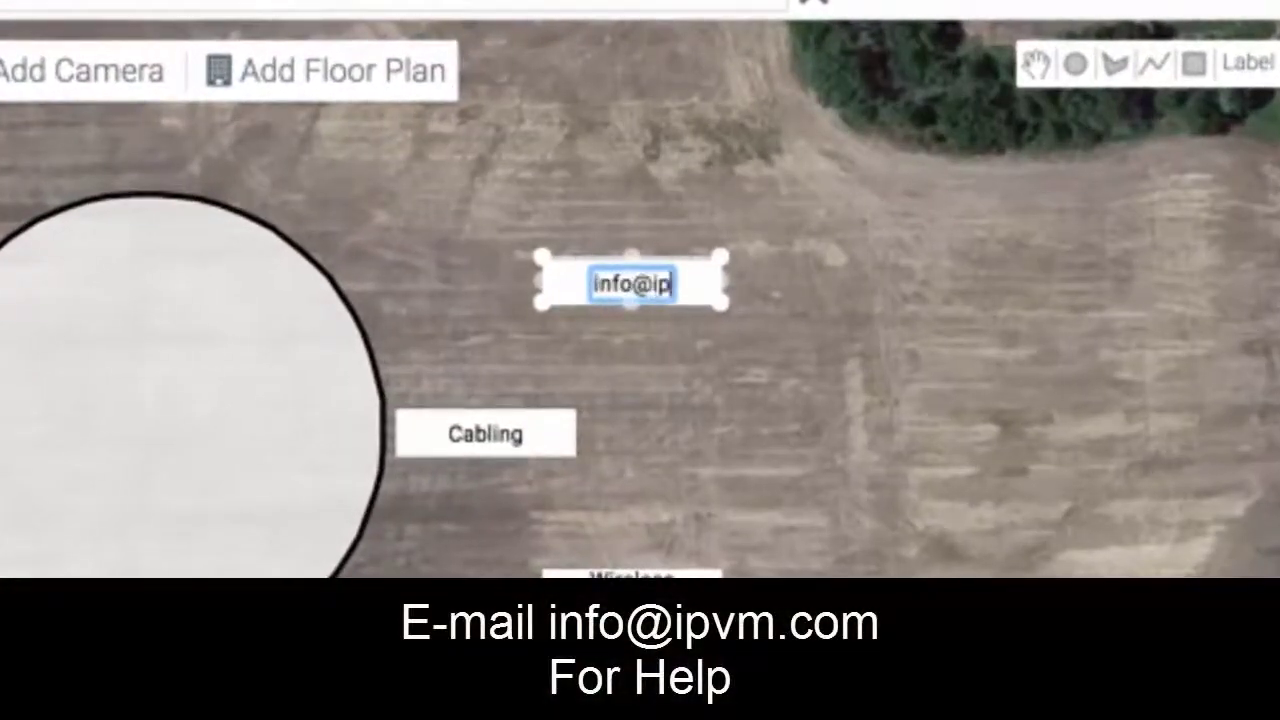
left_click(1063, 337)
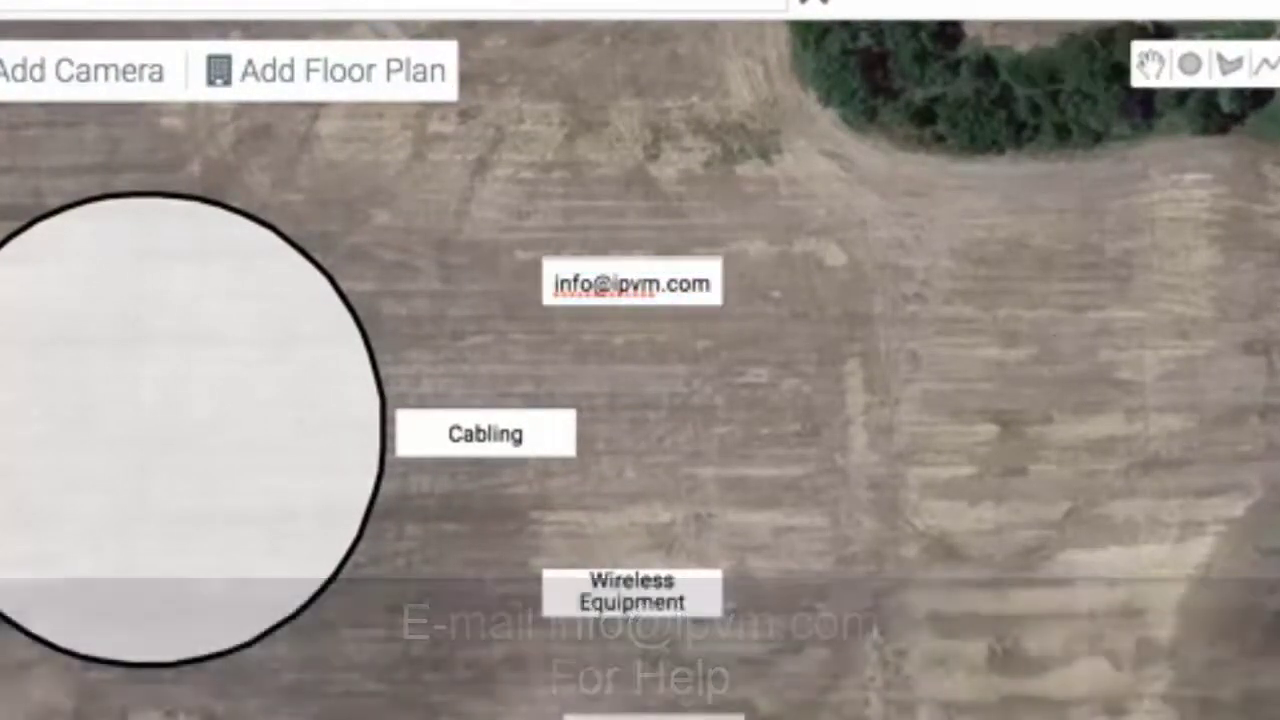